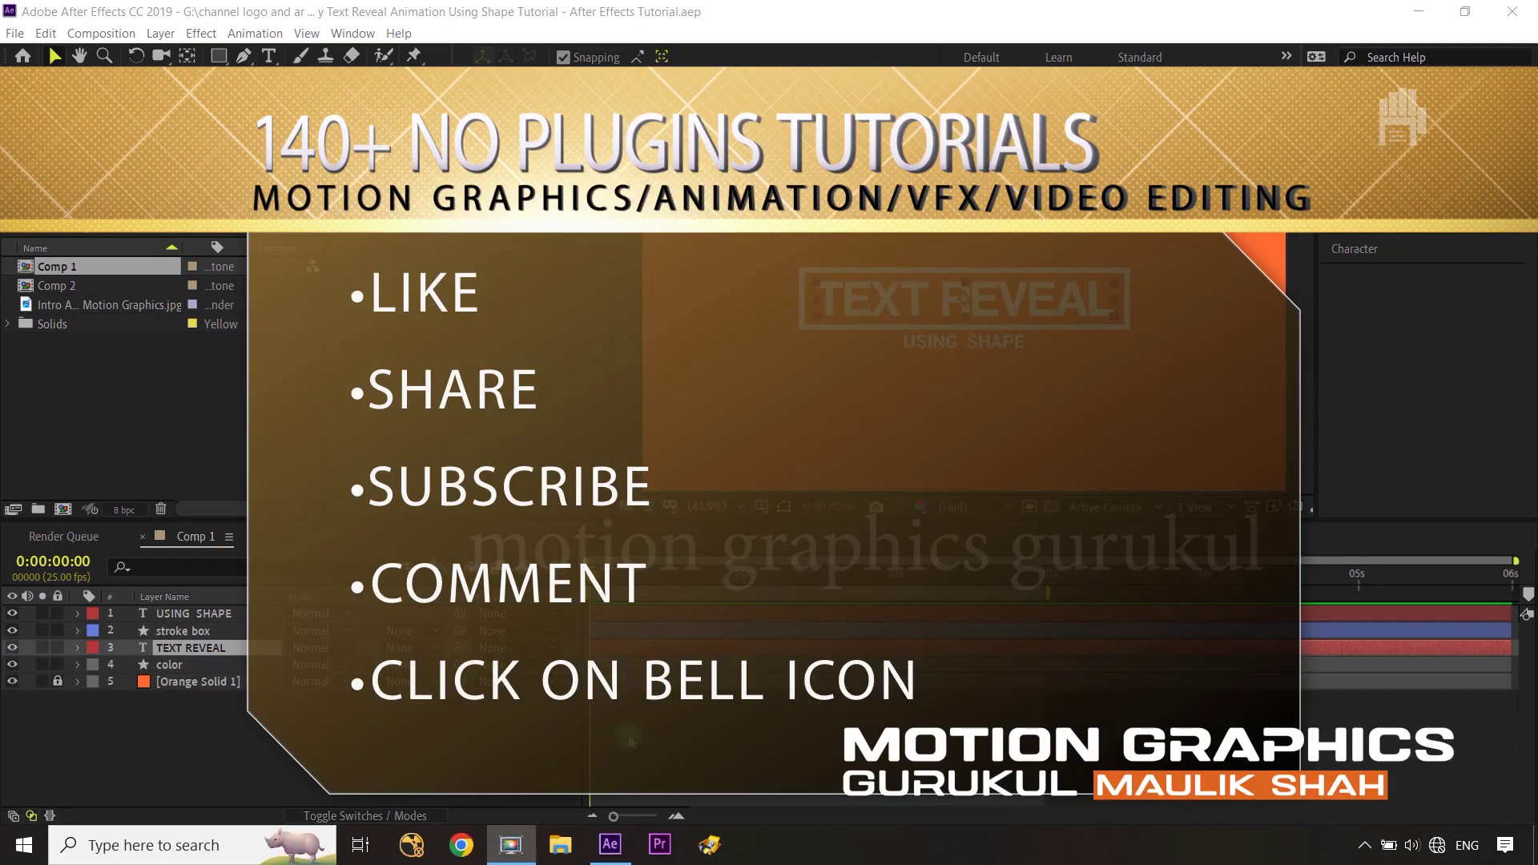
Step: Examine the TEXT REVEAL, stroke box and USING SHAPE layers to identify their elements in the composition
{"action": "left_click", "coordinate": [427, 731]}
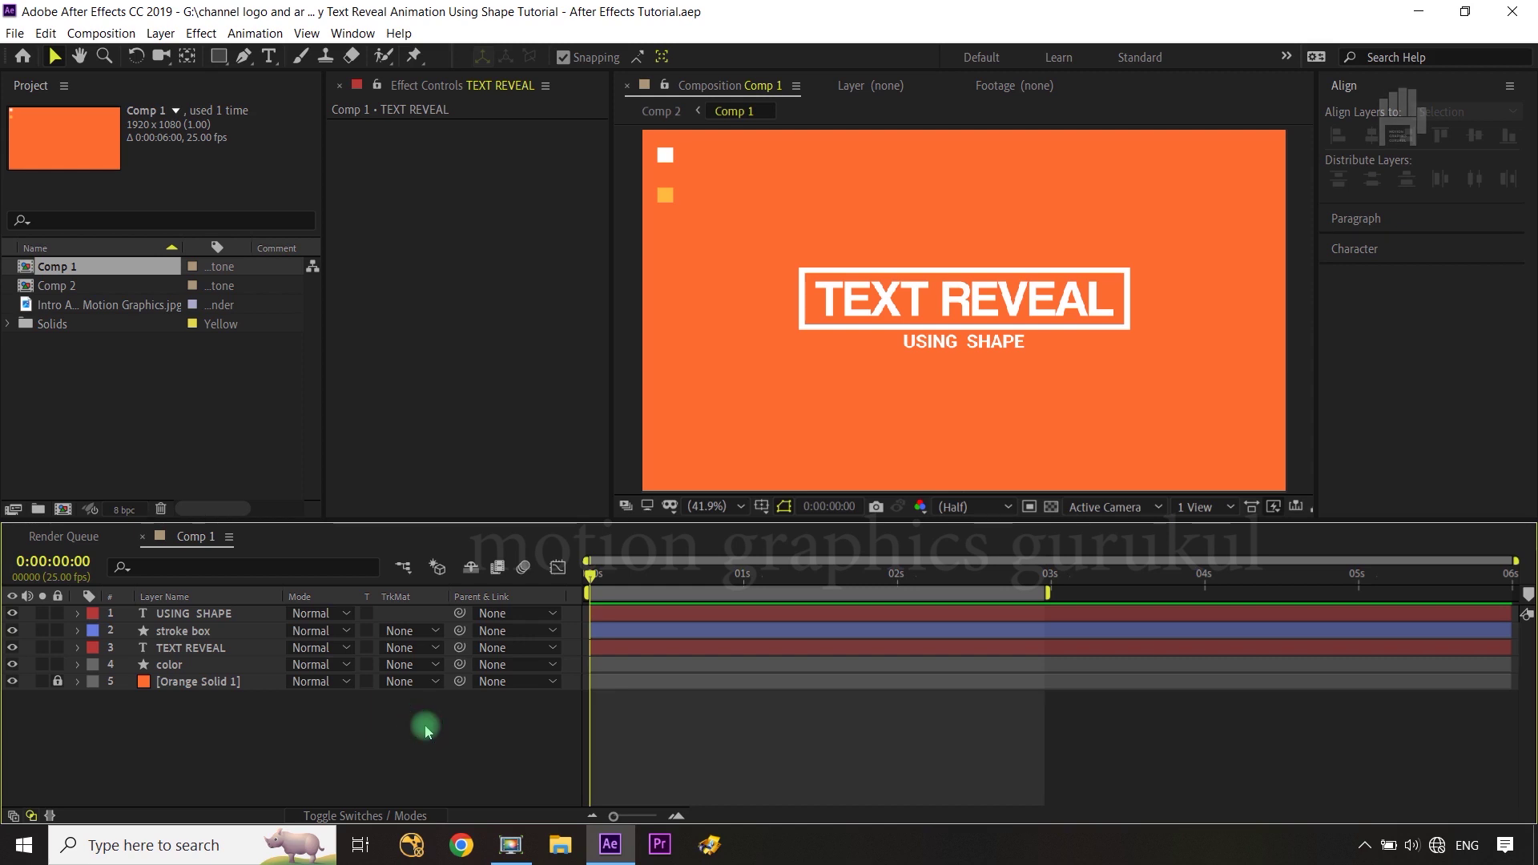
{"action": "left_click", "coordinate": [232, 649]}
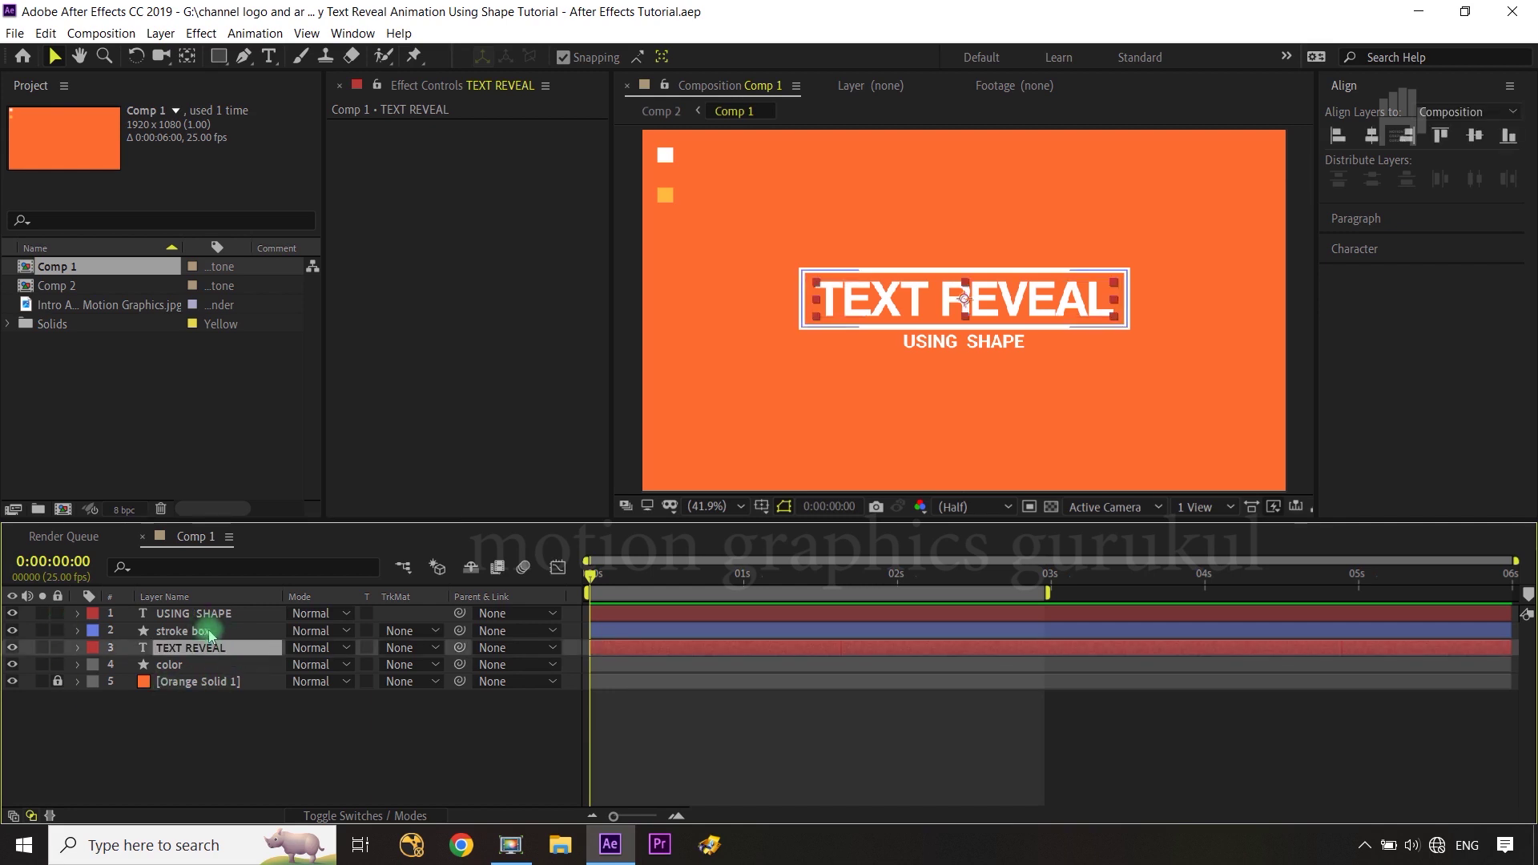
{"action": "left_click", "coordinate": [210, 636]}
{"action": "left_click", "coordinate": [198, 614]}
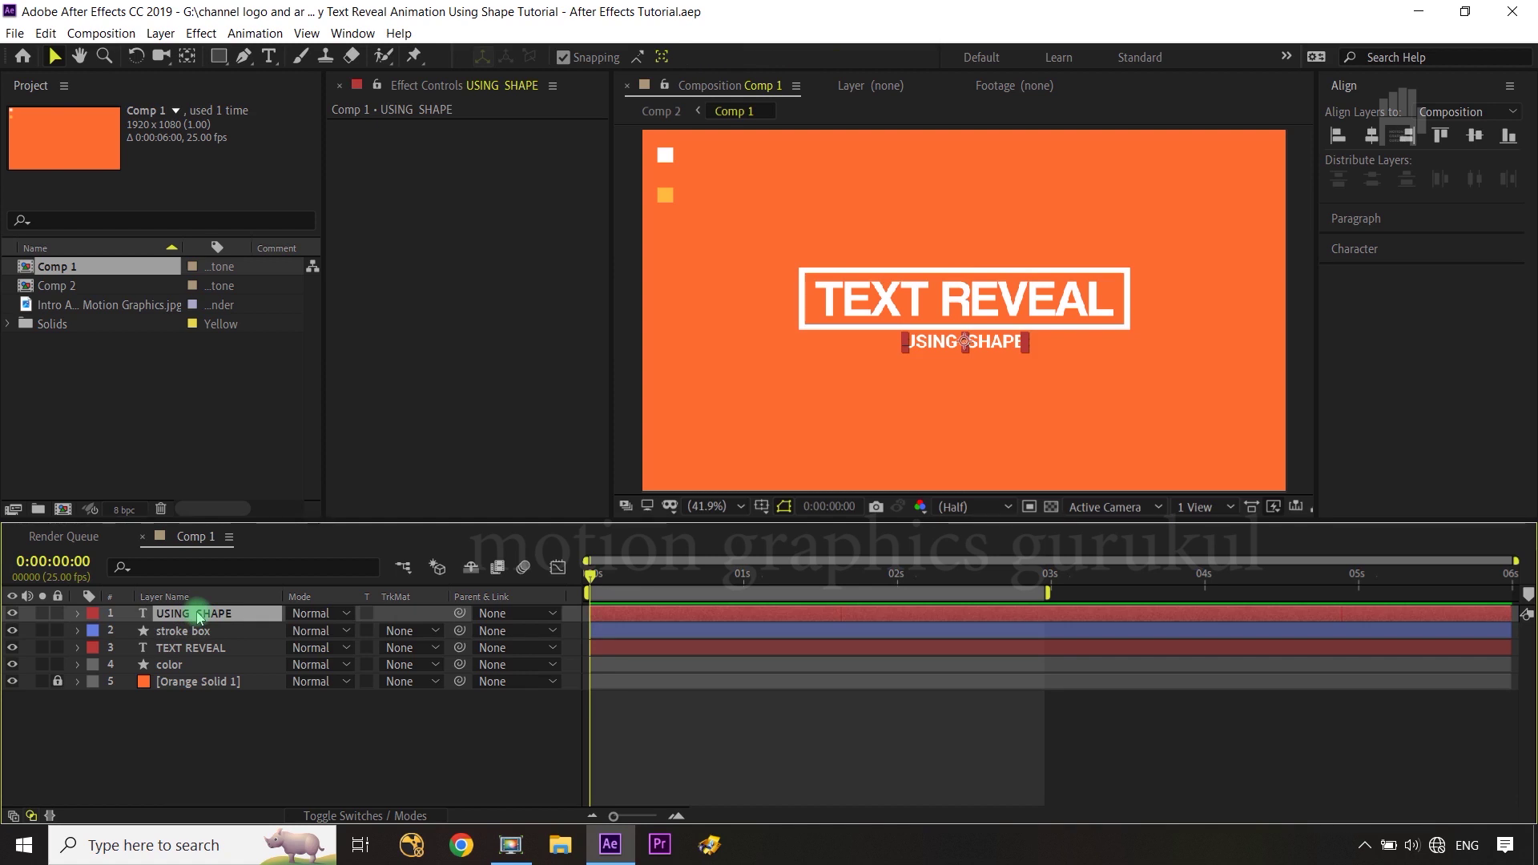
{"action": "left_click", "coordinate": [218, 709]}
Step: Try stretching the stroke box layer vertically to 249% with its Scale property, and undo the change
{"action": "left_click", "coordinate": [179, 632]}
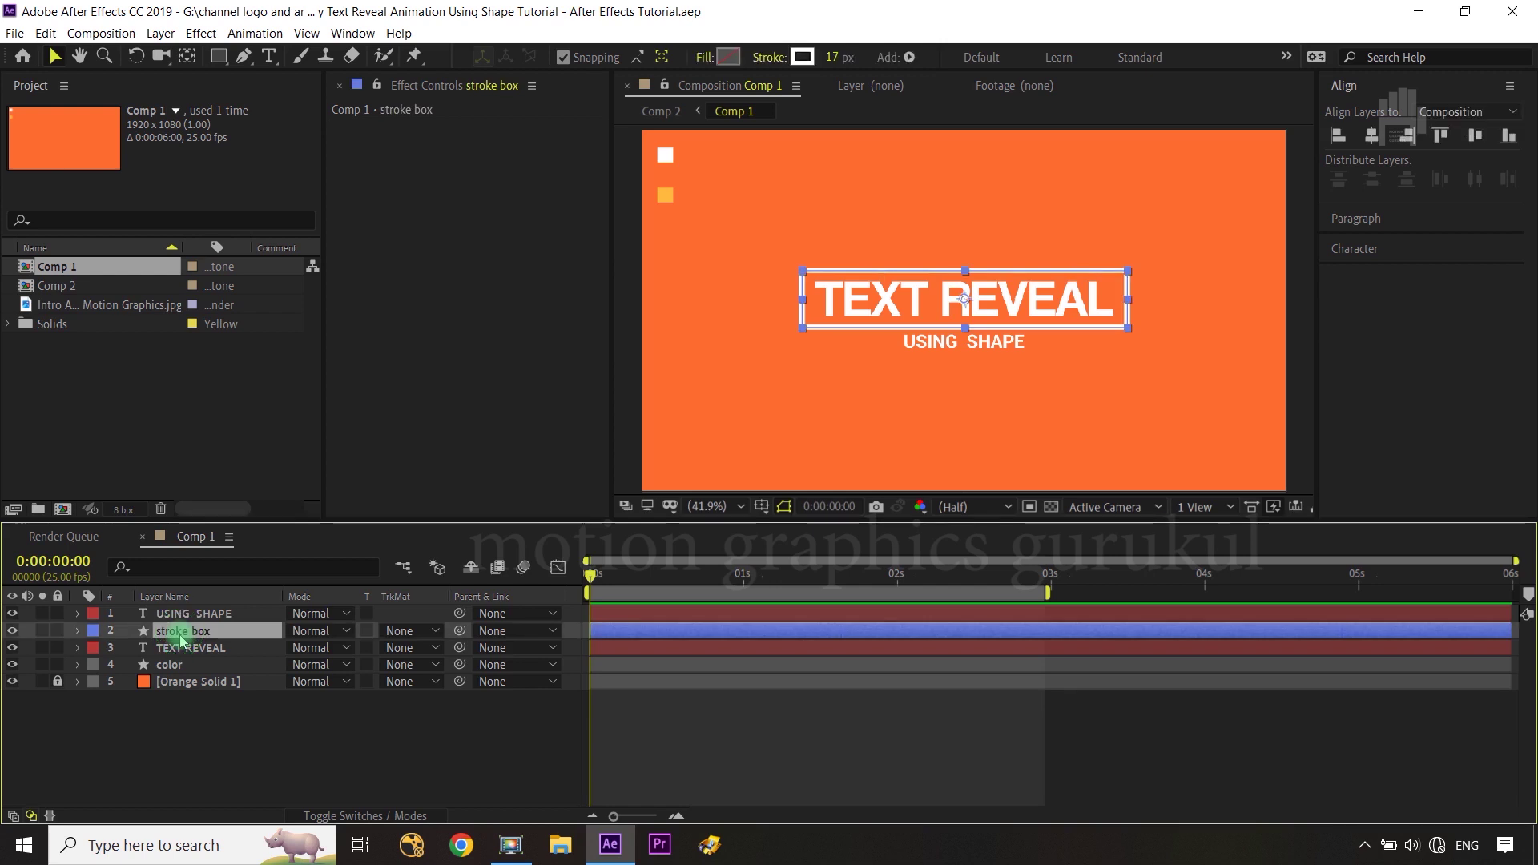
{"action": "left_click", "coordinate": [78, 631]}
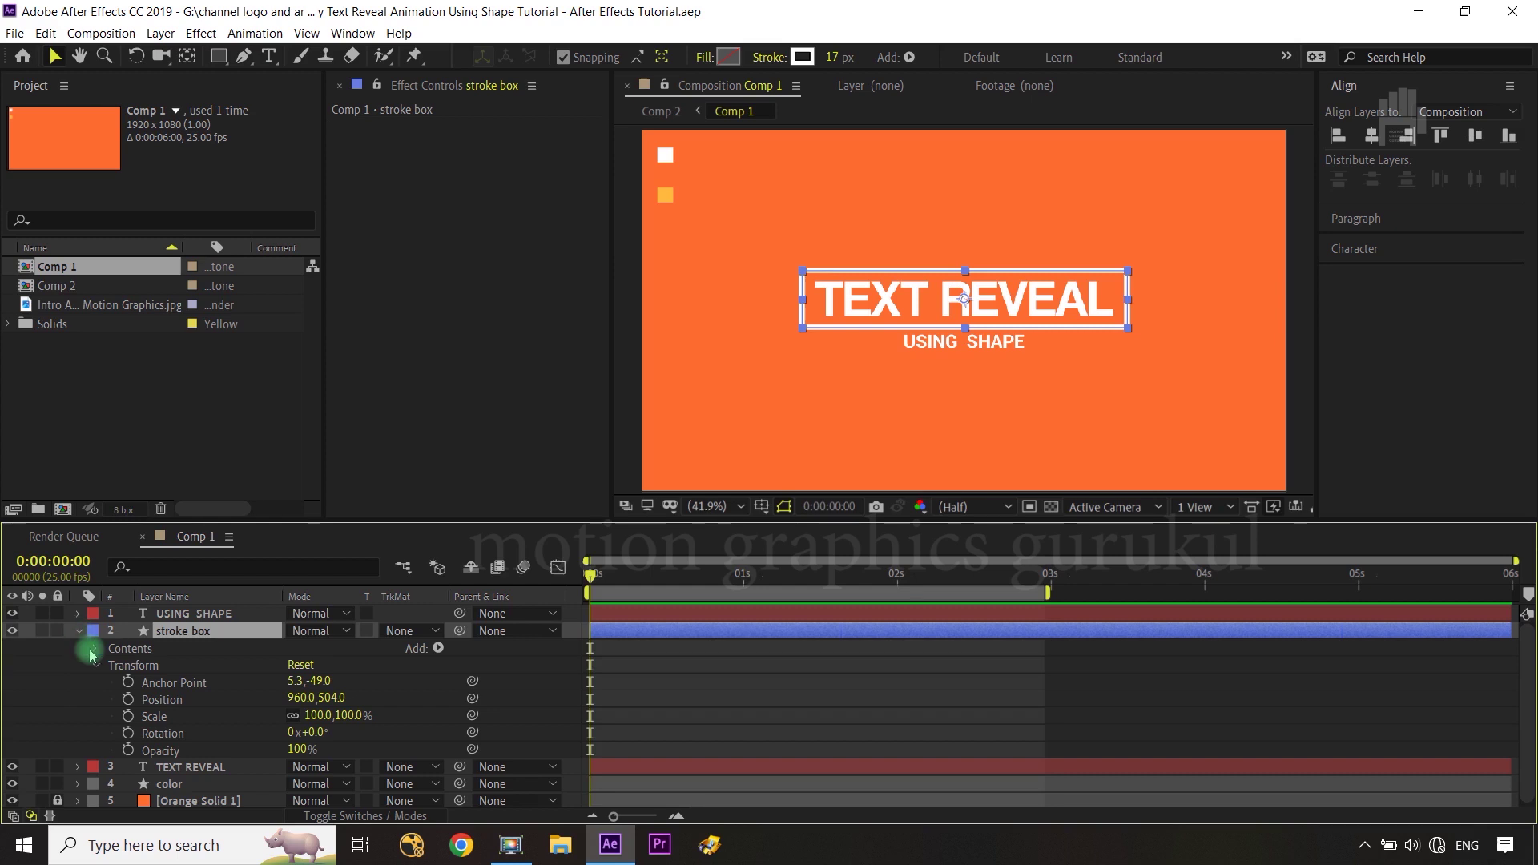
{"action": "left_click", "coordinate": [95, 666]}
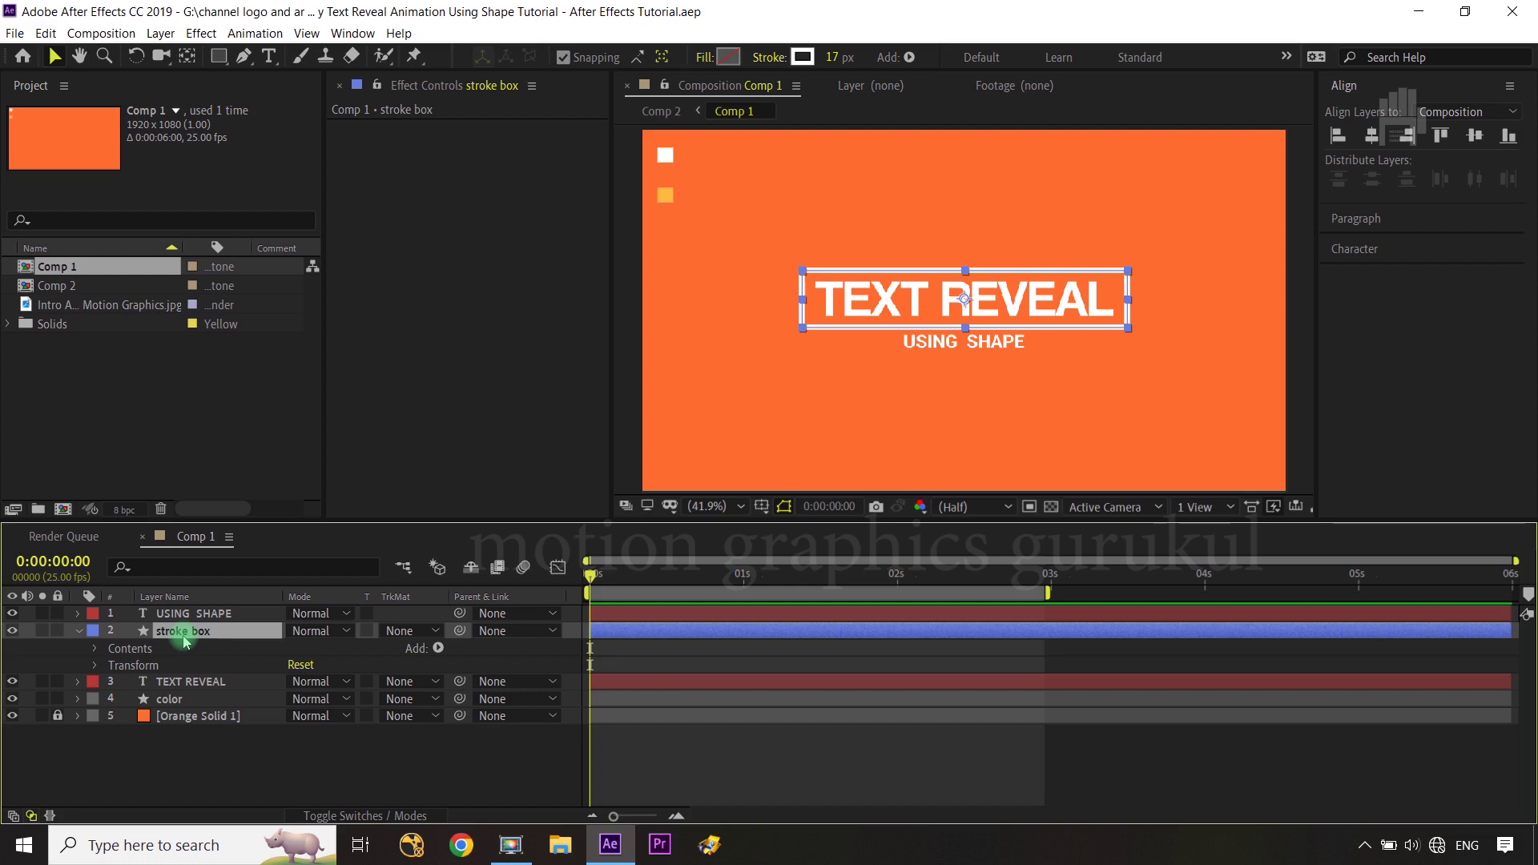
{"action": "key", "text": "s"}
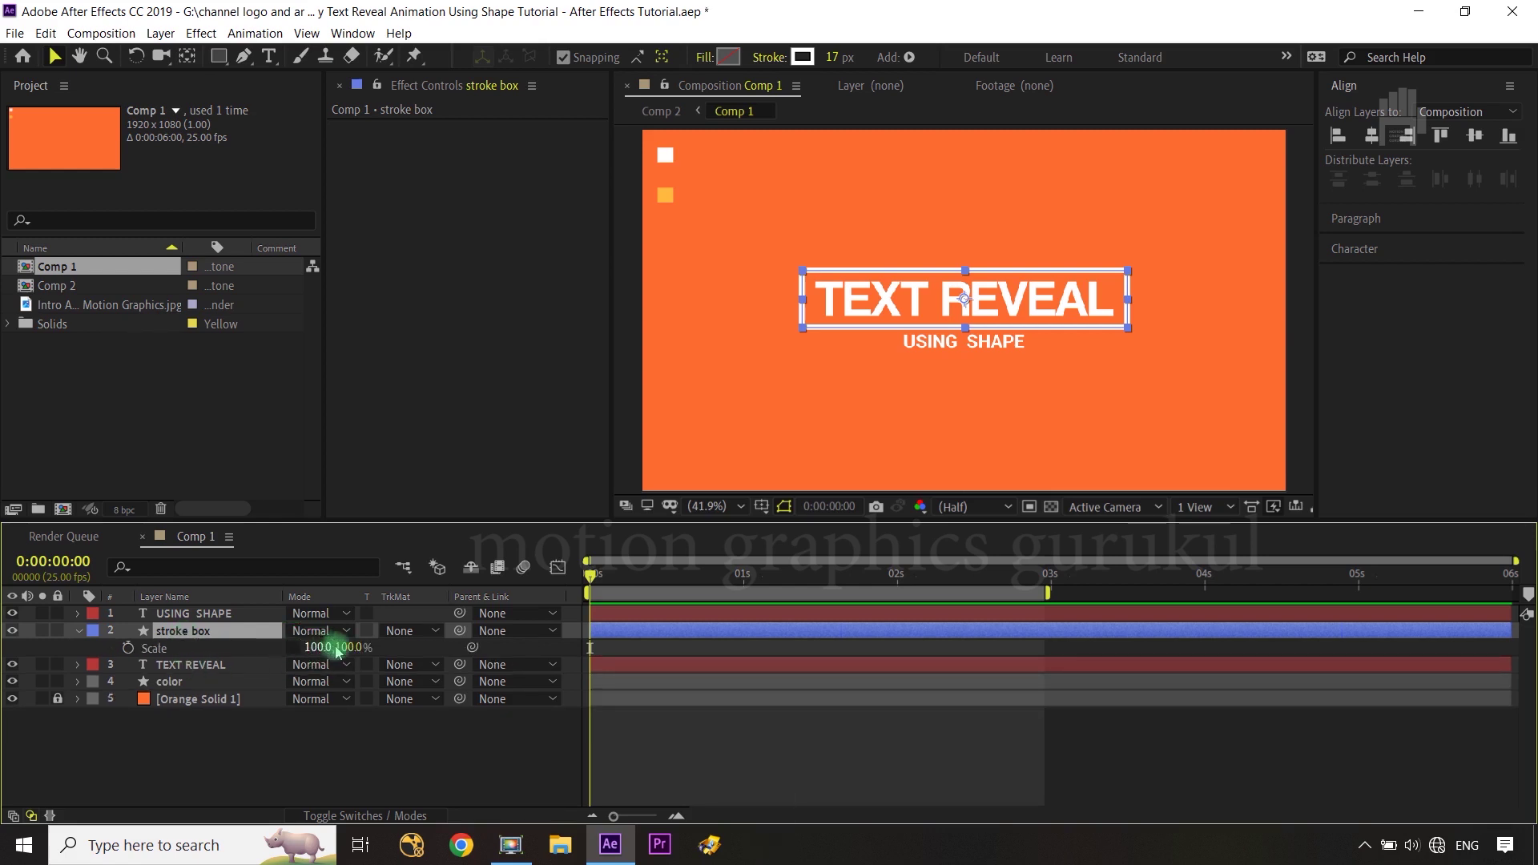
{"action": "left_click_drag", "start_coordinate": [344, 646], "coordinate": [462, 617]}
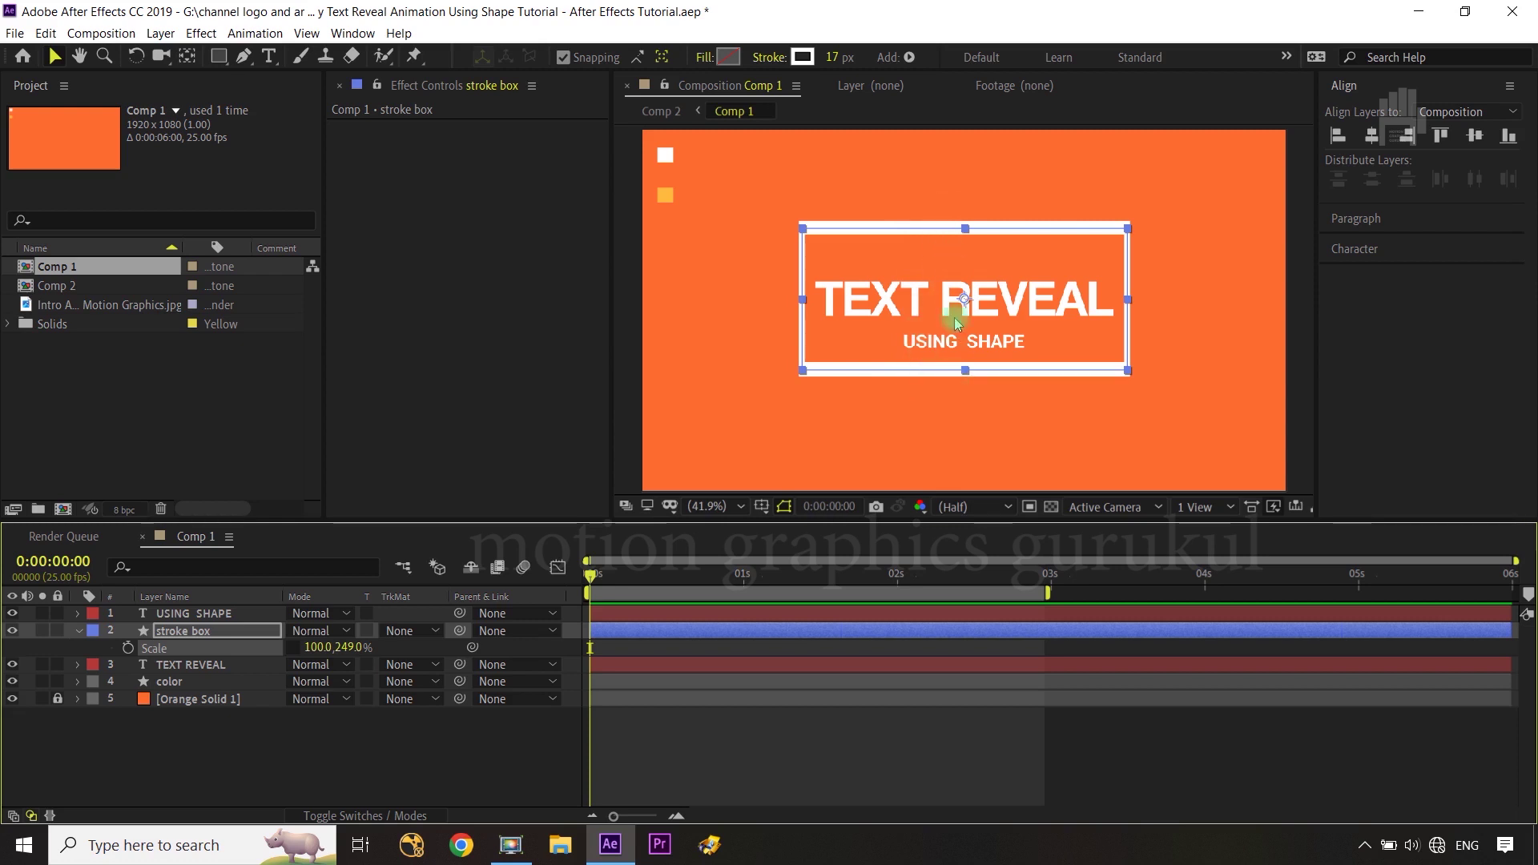
{"action": "key", "text": "ctrl+z"}
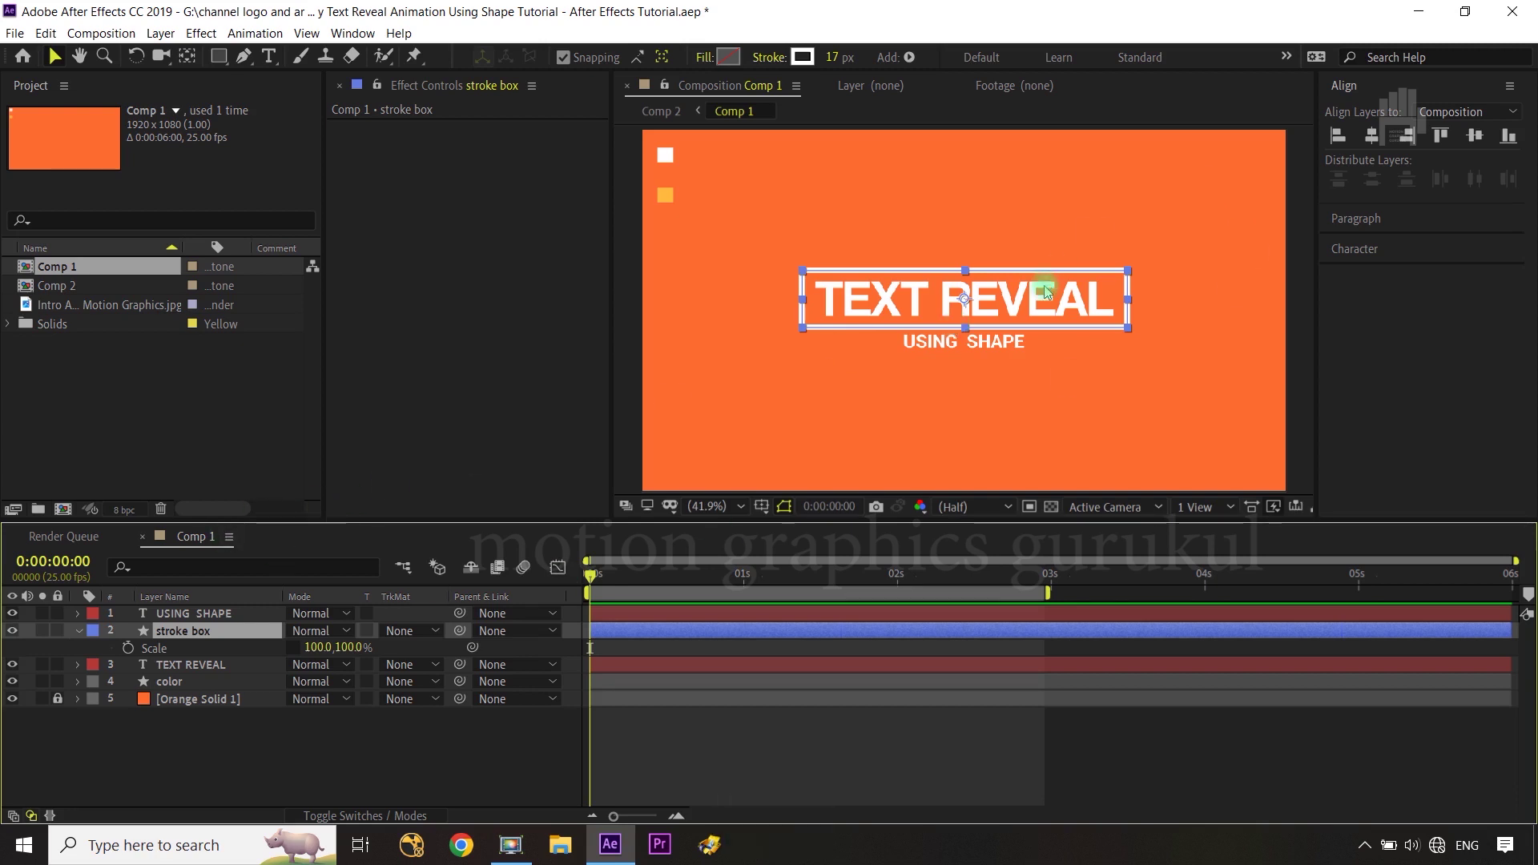
Step: Start keyframing the Size of Rectangle Path 1 in the stroke box layer at 0:00:00:00
{"action": "left_click", "coordinate": [78, 631]}
{"action": "left_click", "coordinate": [78, 631]}
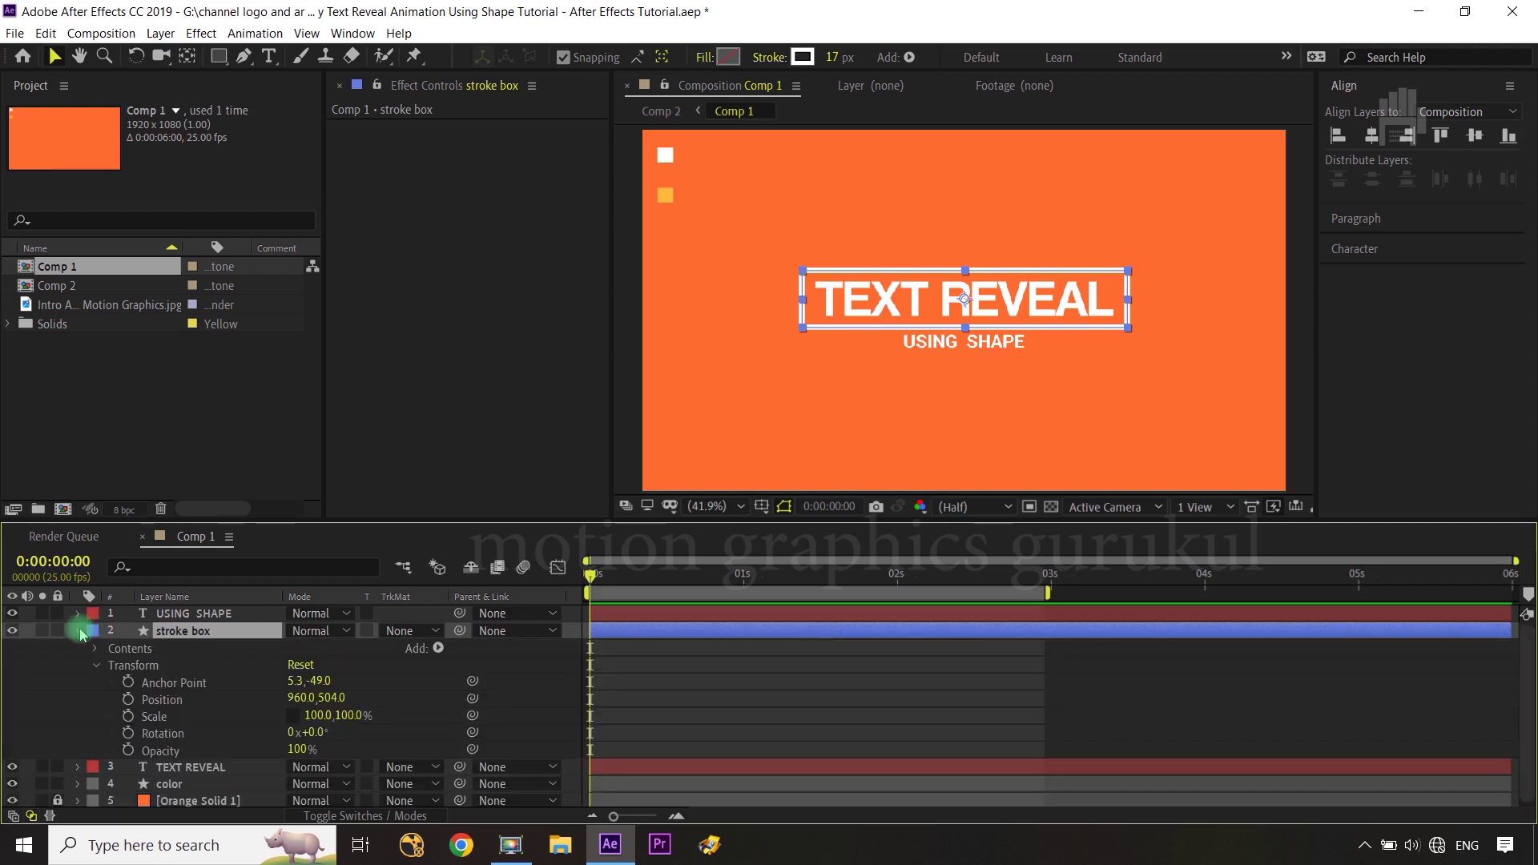
{"action": "left_click", "coordinate": [93, 665]}
{"action": "left_click", "coordinate": [96, 648]}
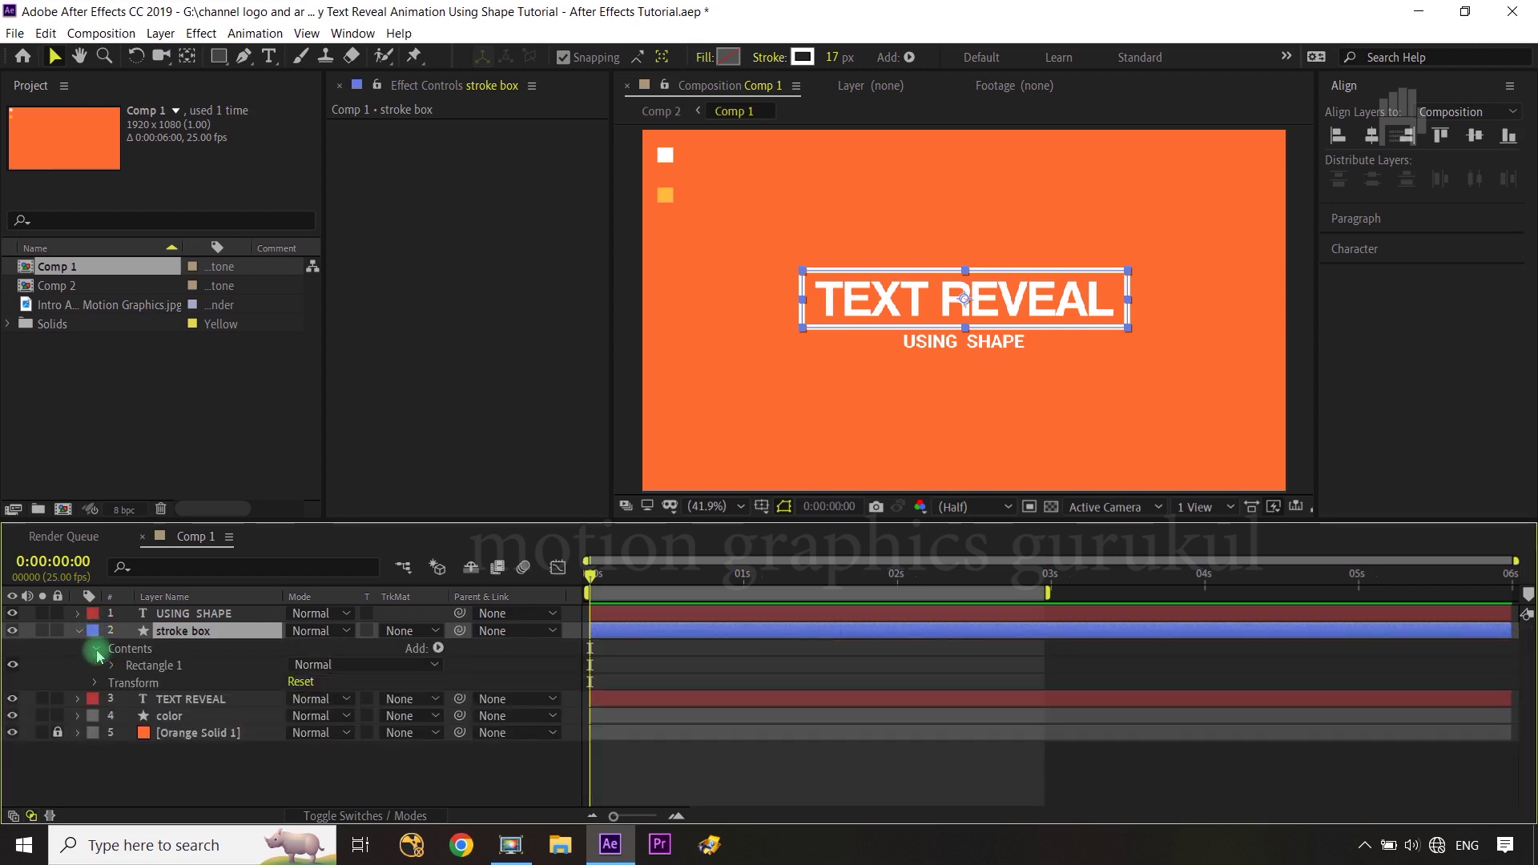
{"action": "left_click", "coordinate": [113, 666]}
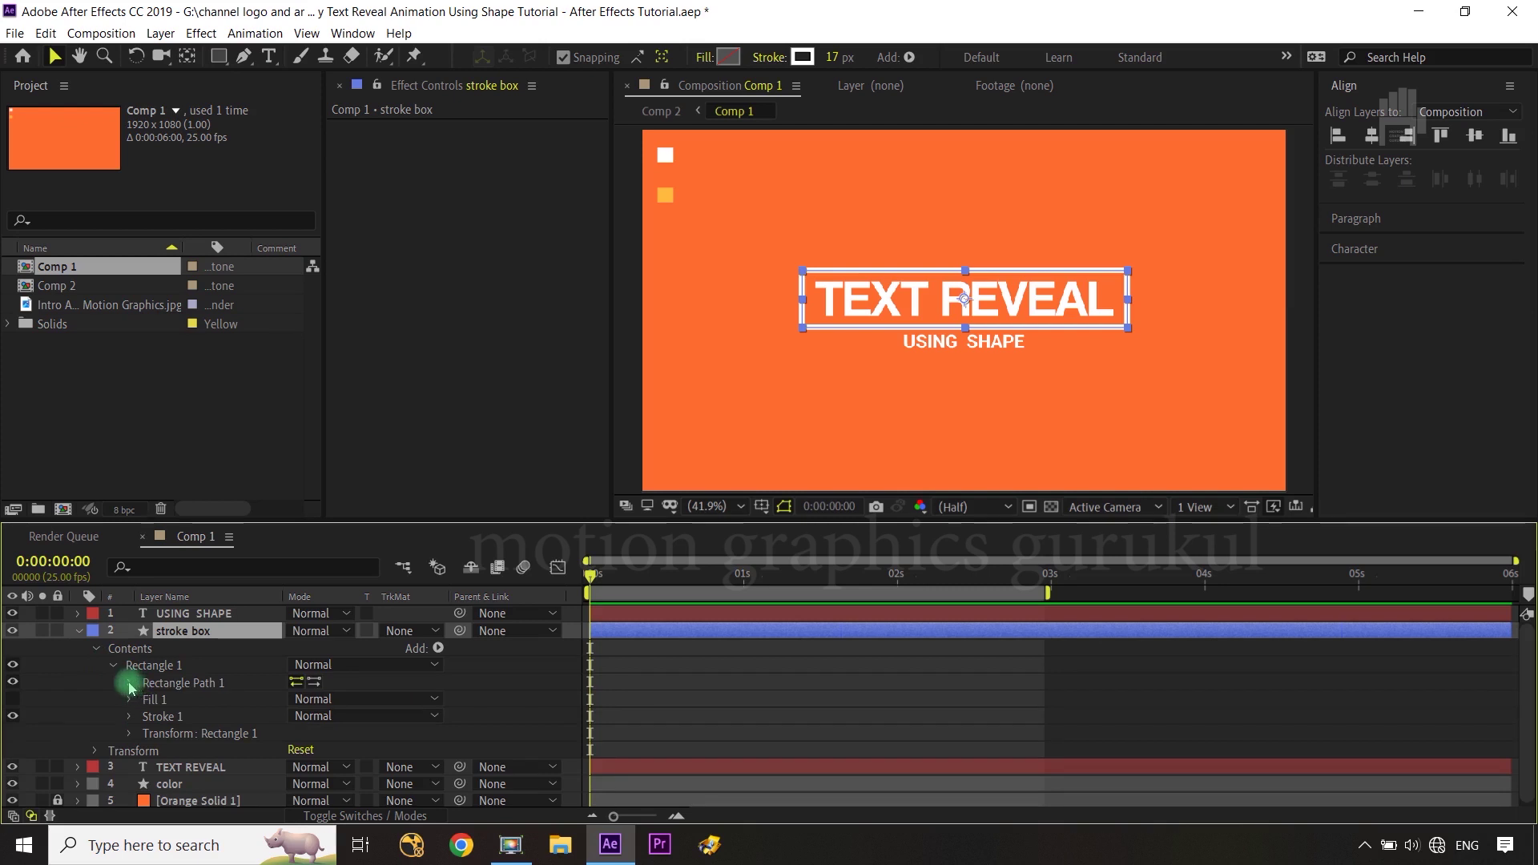
{"action": "left_click", "coordinate": [131, 682]}
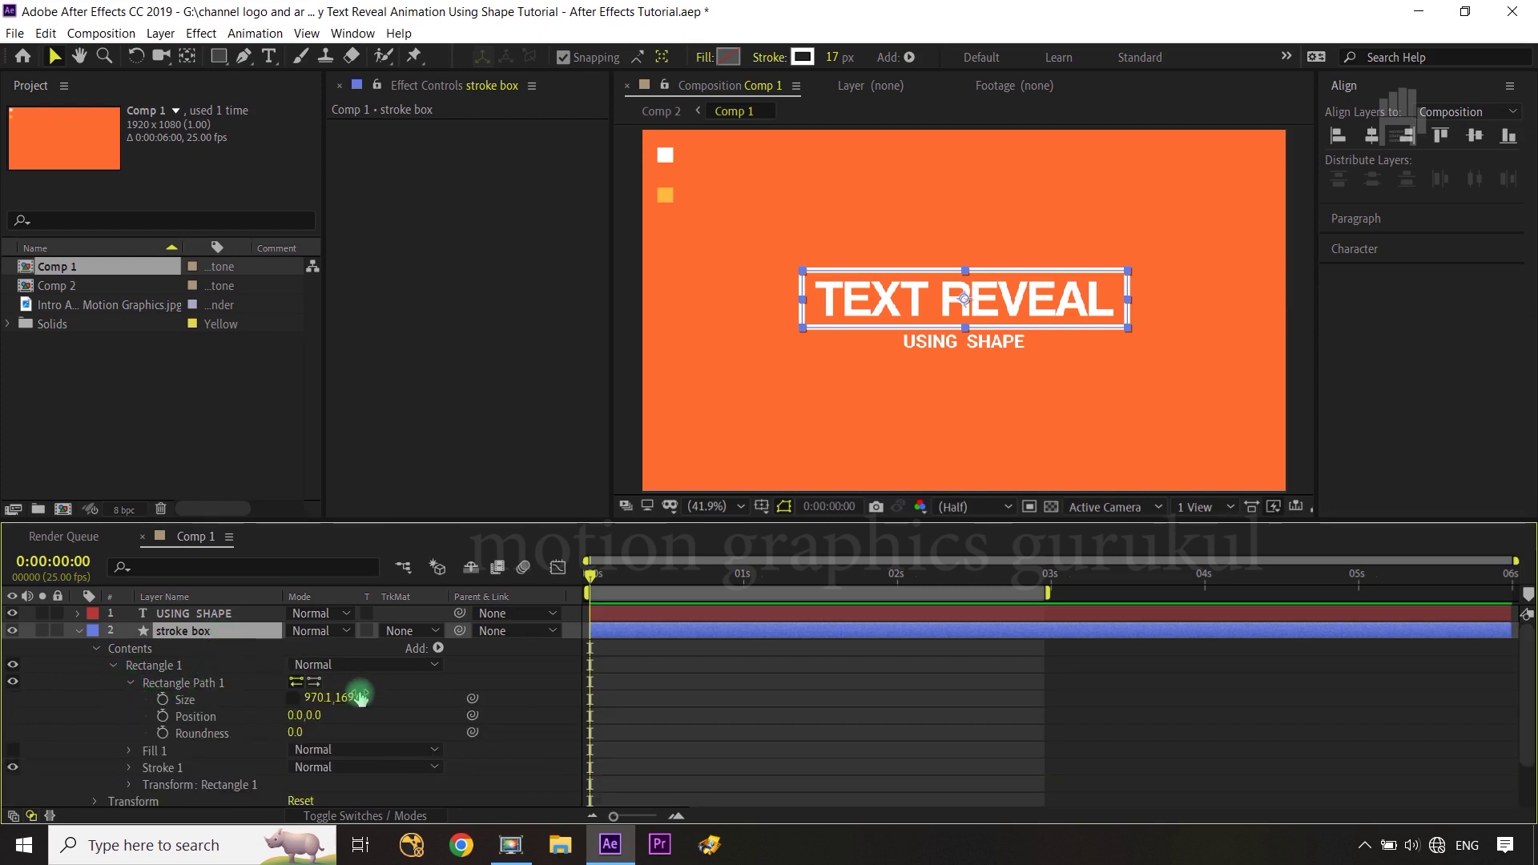
{"action": "left_click", "coordinate": [162, 700]}
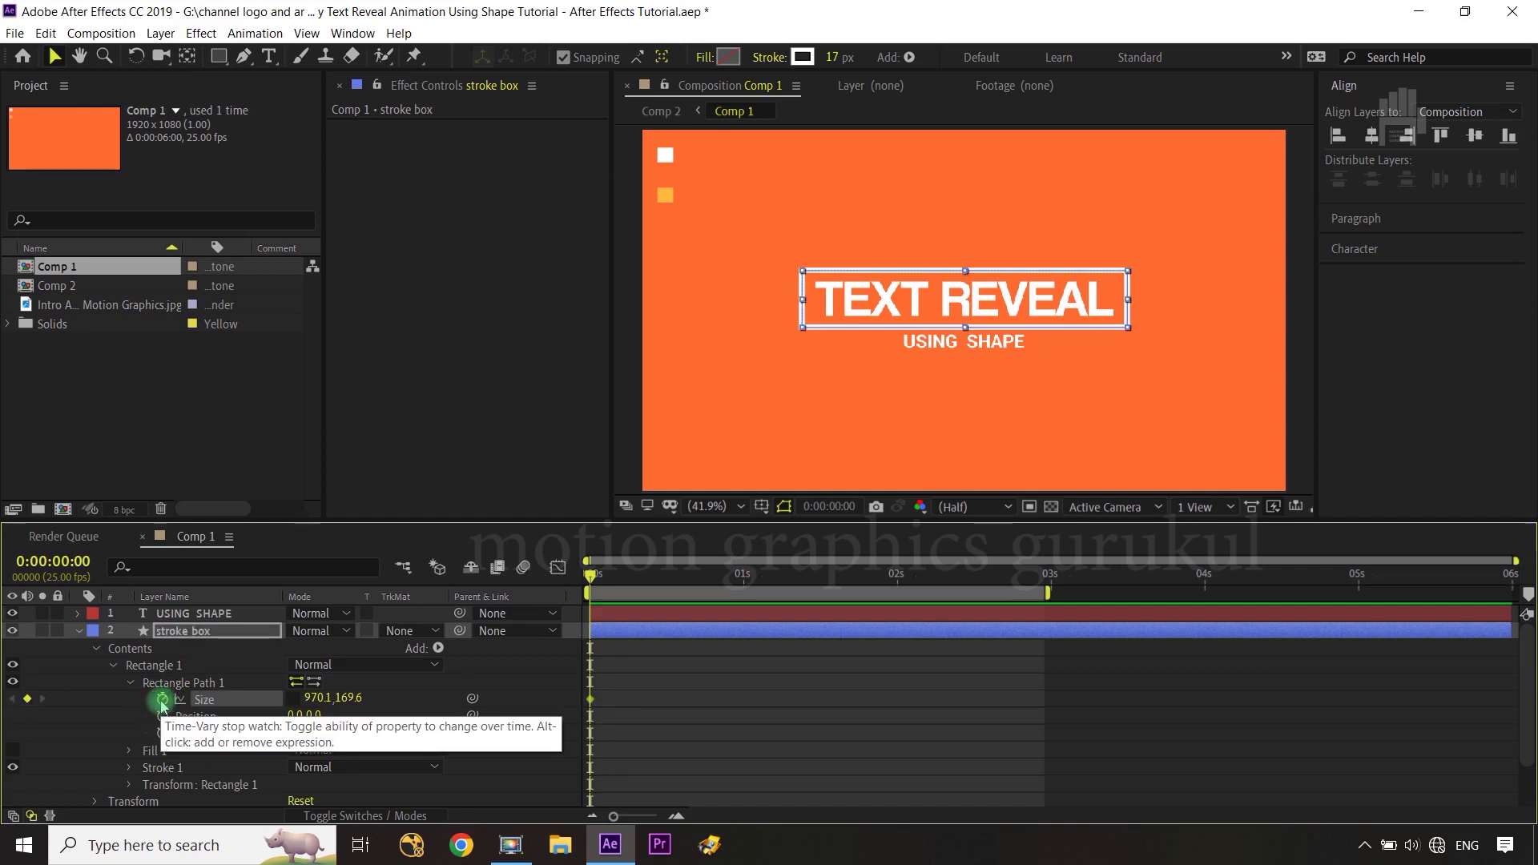
Step: Show only the keyframed properties of the stroke box layer and add a Size keyframe at 0:00:00:20
{"action": "left_click", "coordinate": [185, 637]}
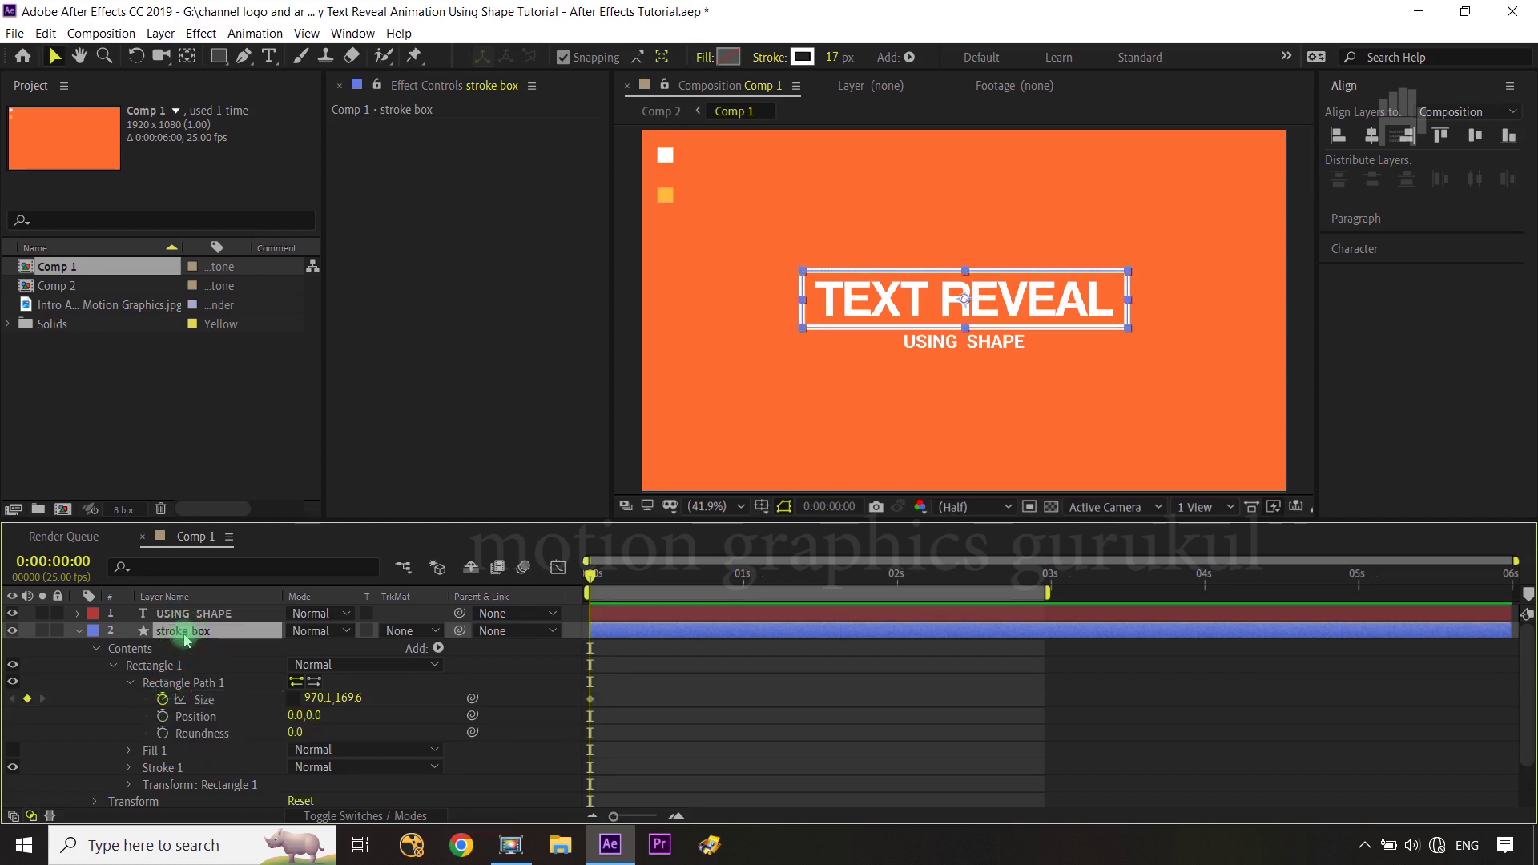
{"action": "key", "text": "u"}
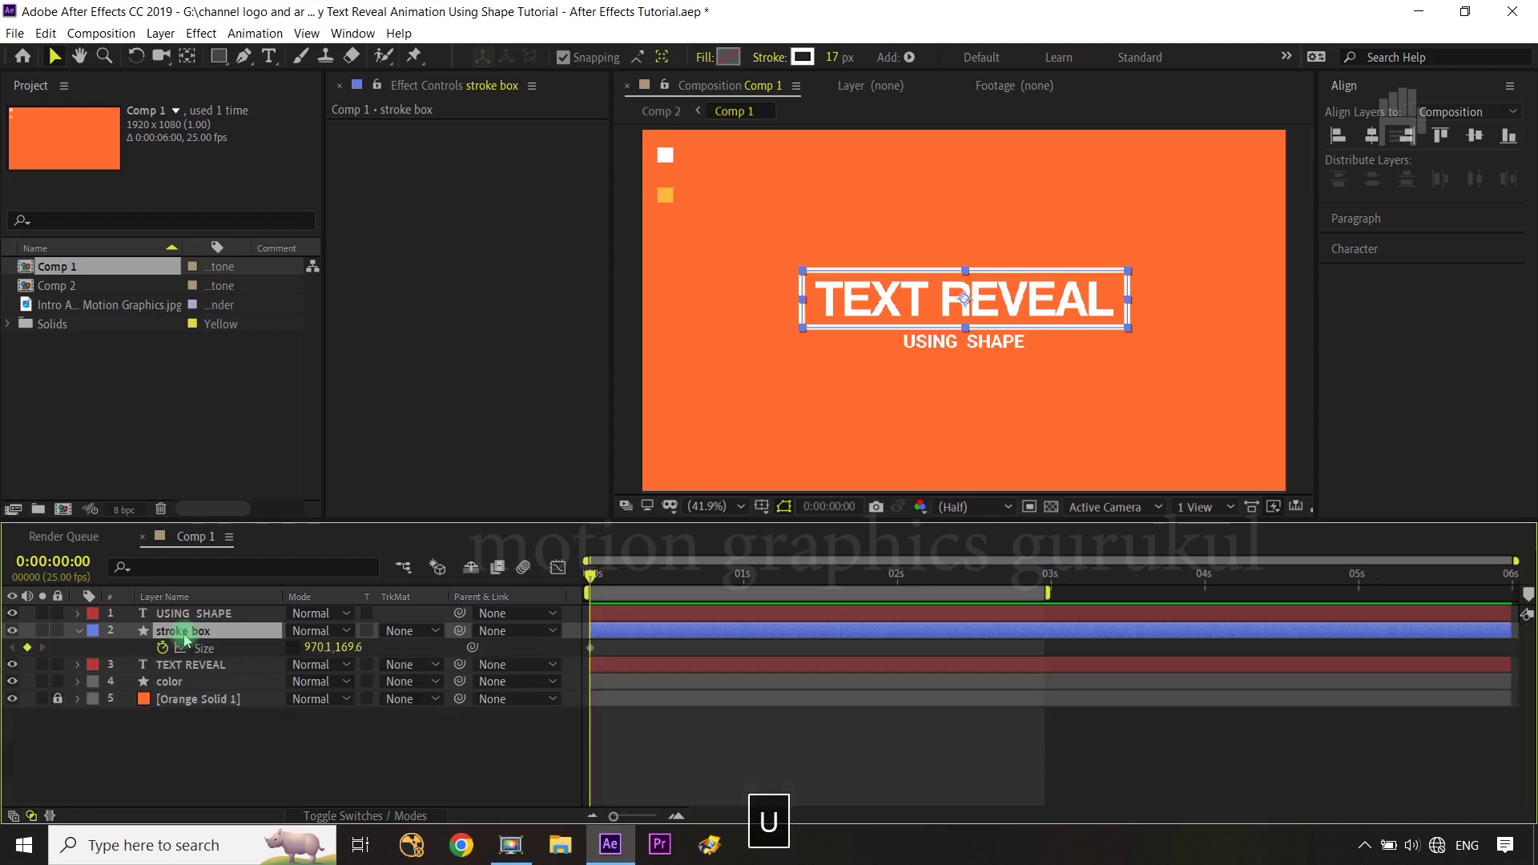
{"action": "key", "text": "shift+Page_Down"}
{"action": "key", "text": "shift+Page_Down"}
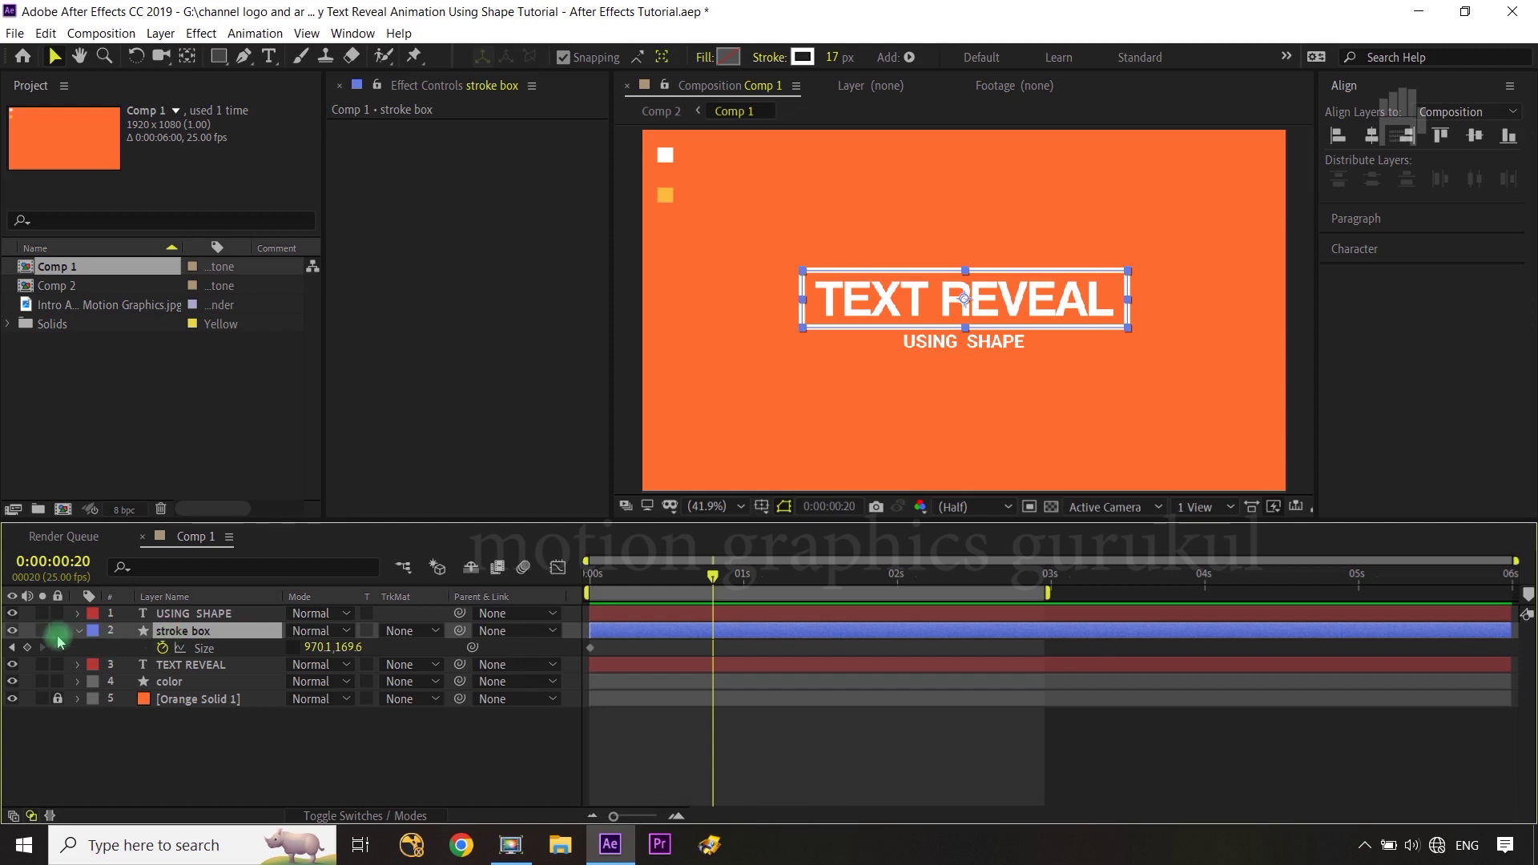
{"action": "left_click", "coordinate": [29, 648]}
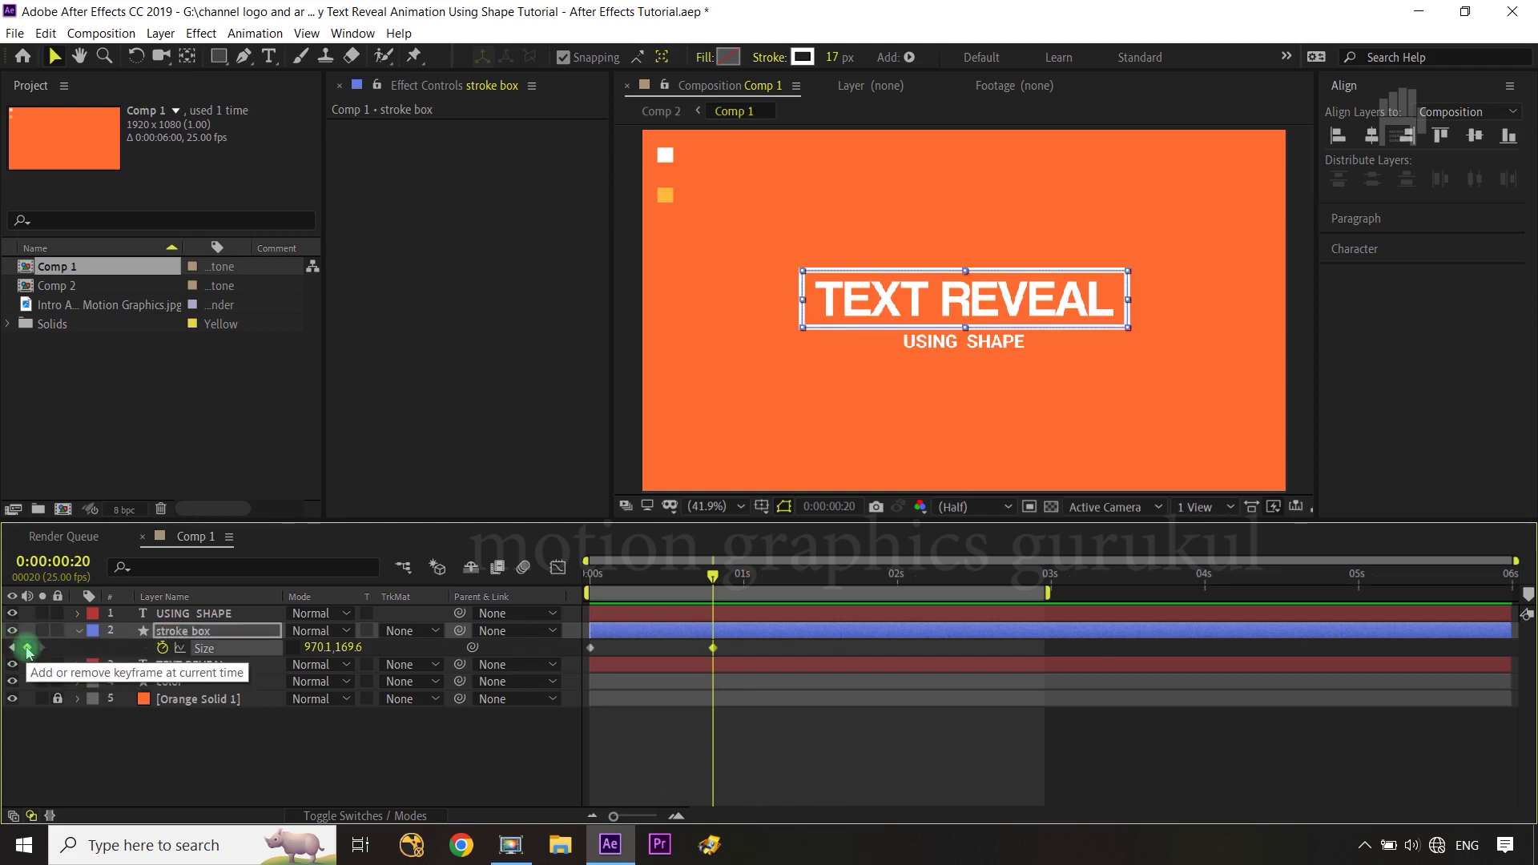
Step: Add a third Size keyframe to the stroke box at 0:00:01:10
{"action": "key", "text": "shift+Page_Down"}
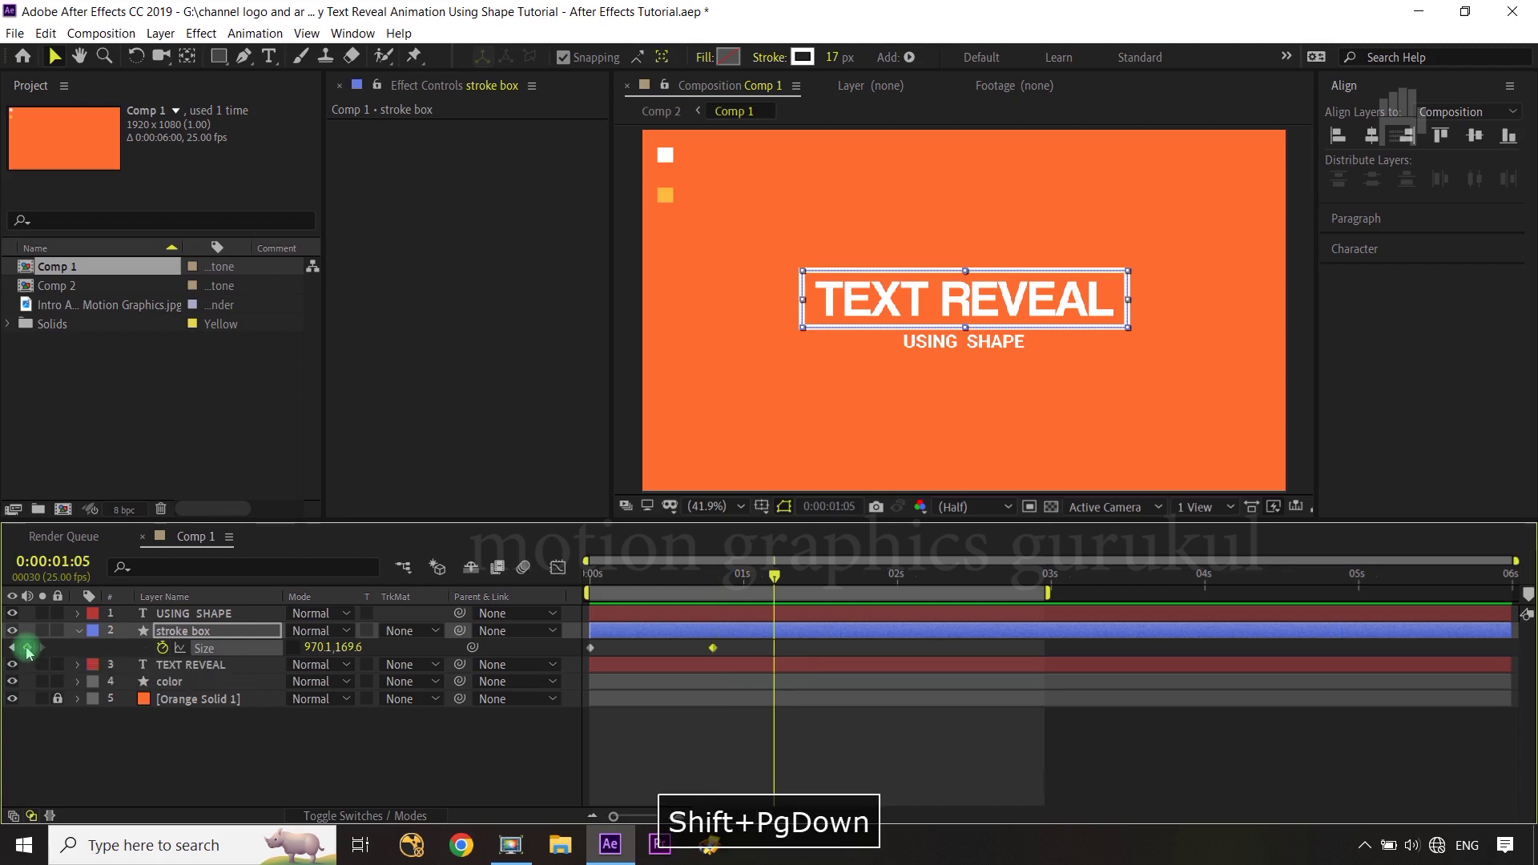
{"action": "key", "text": "ctrl+Right"}
{"action": "key", "text": "ctrl+Right"}
{"action": "key", "text": "ctrl+Right"}
{"action": "key", "text": "ctrl+Right"}
{"action": "key", "text": "ctrl+Right"}
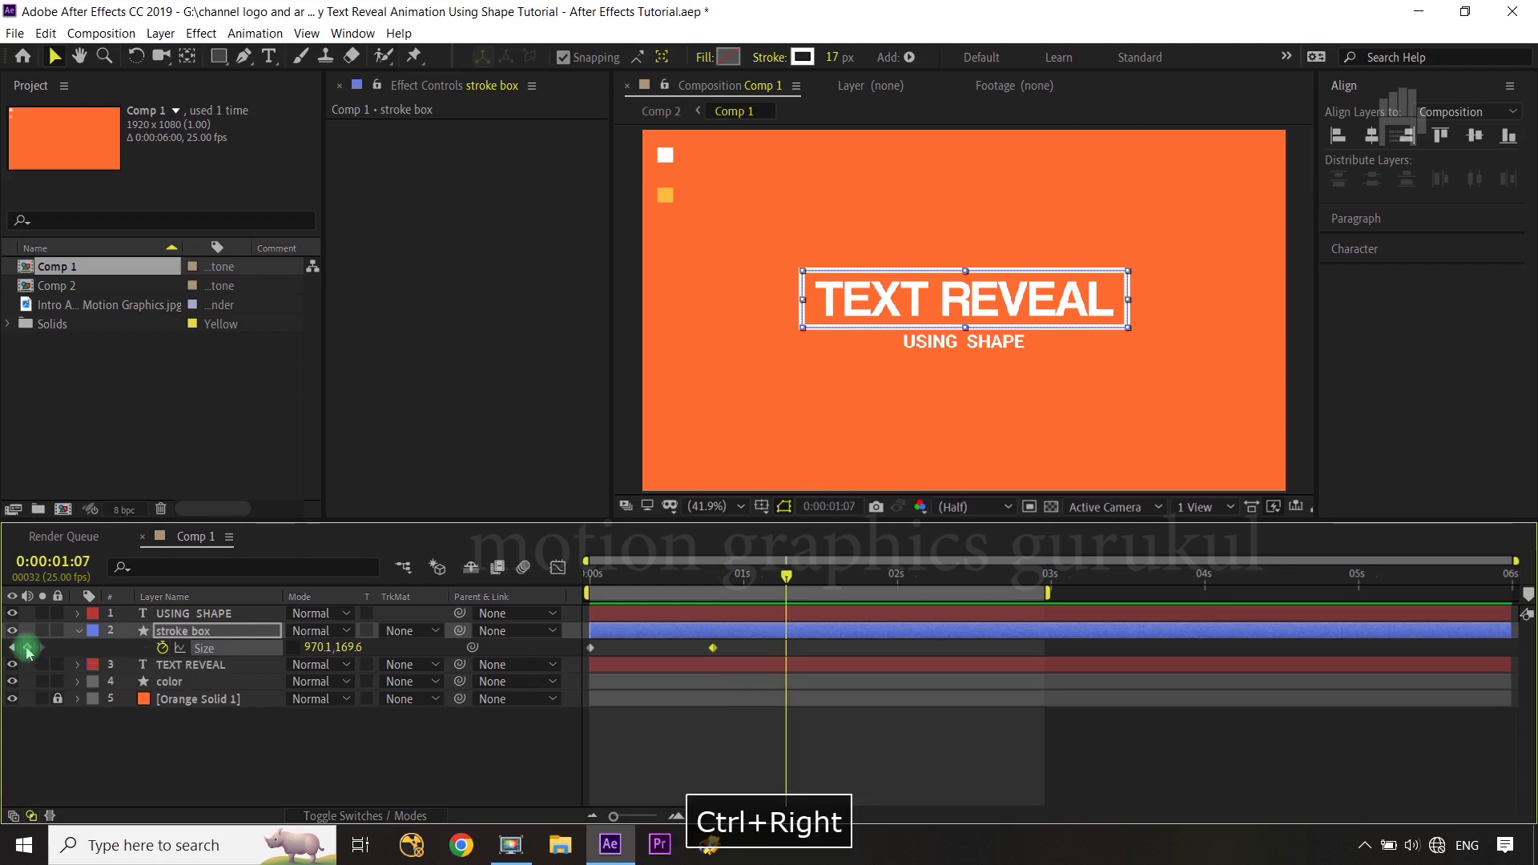
{"action": "left_click", "coordinate": [29, 648]}
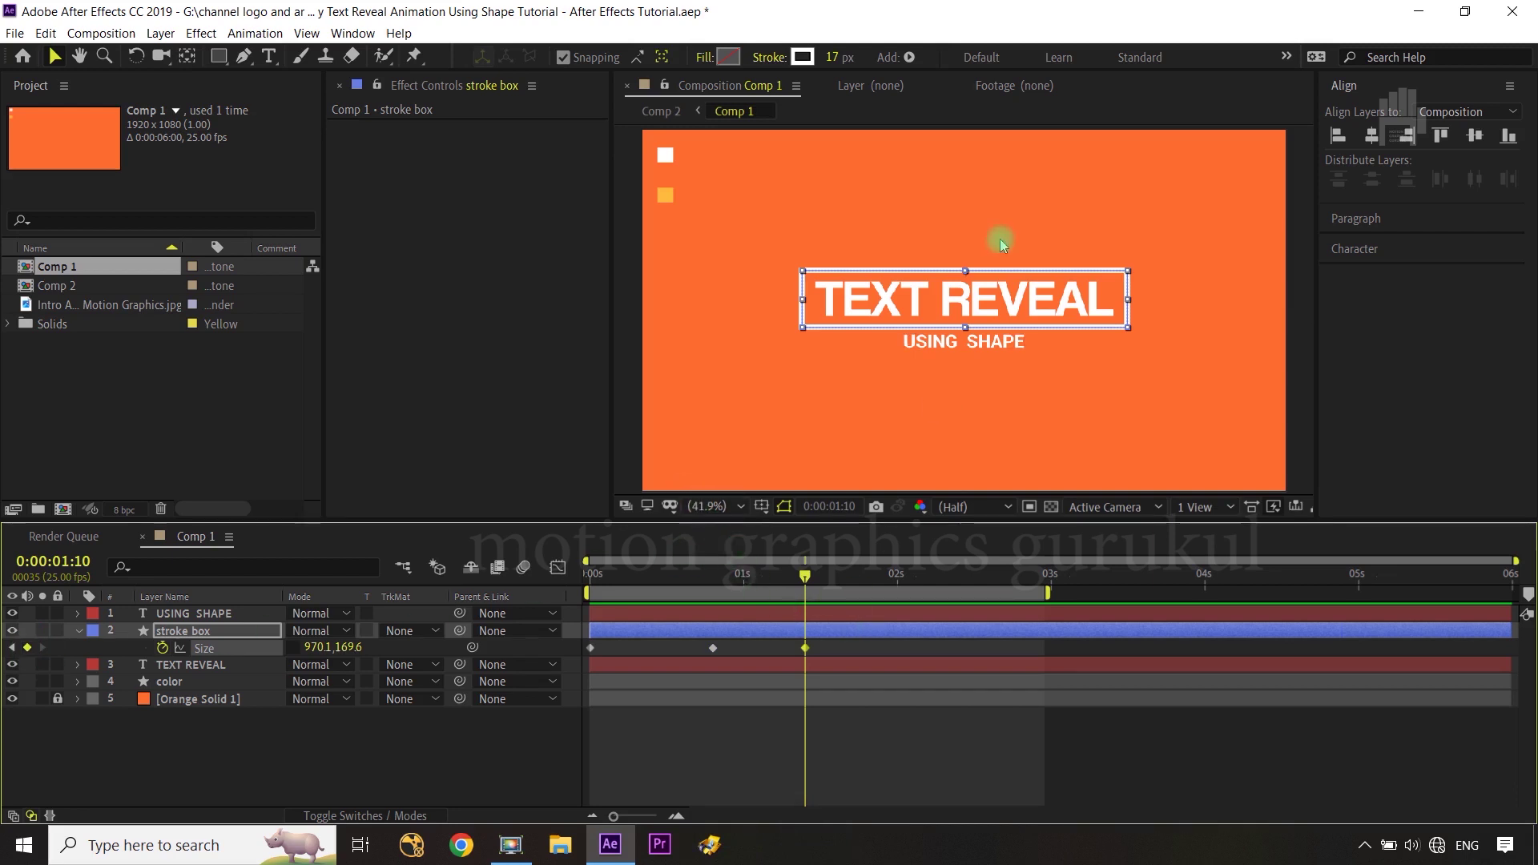
Step: Set the height in the stroke box's Size keyframe at 0:00:00:20 to 0
{"action": "left_click_drag", "start_coordinate": [821, 582], "coordinate": [717, 577]}
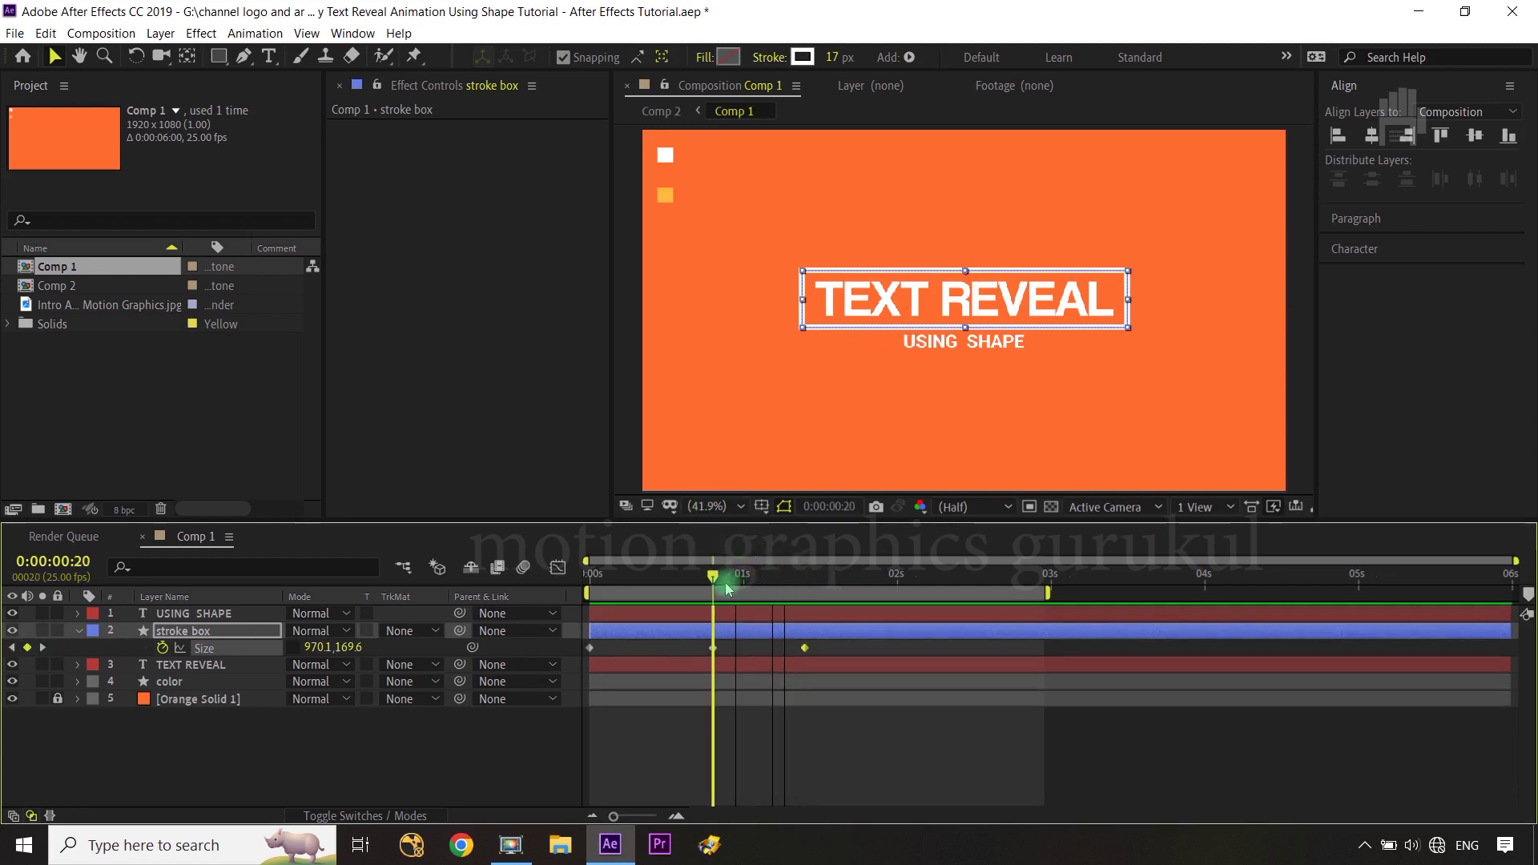
{"action": "left_click", "coordinate": [352, 647]}
{"action": "type", "text": "0"}
{"action": "left_click", "coordinate": [401, 741]}
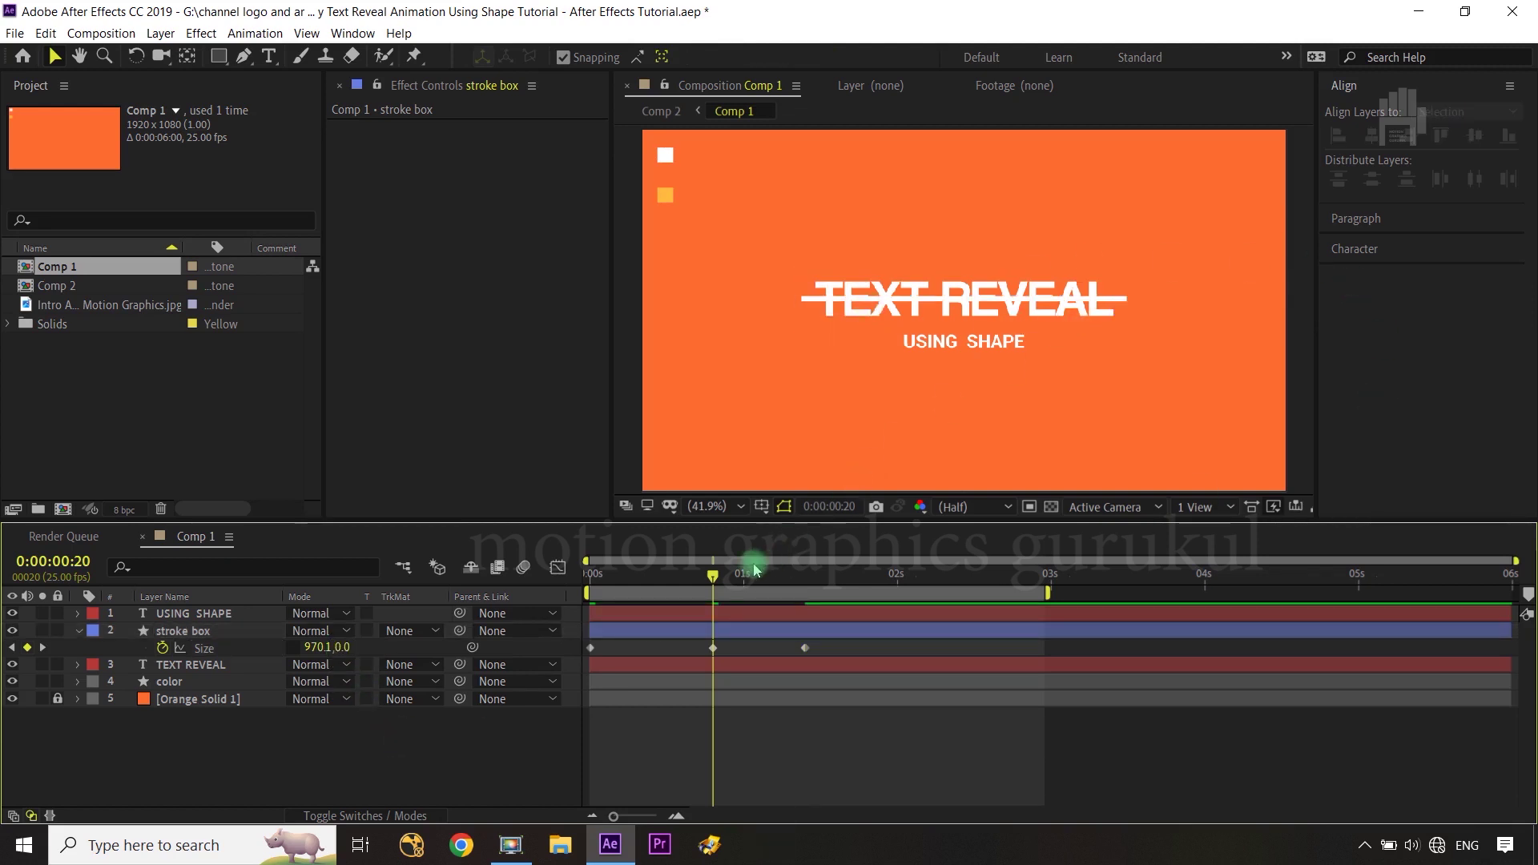
Step: Set both the width and height in the stroke box's Size keyframe at 0:00:00:00 to 0
{"action": "mouse_move", "coordinate": [717, 575]}
{"action": "left_mouse_down"}
{"action": "mouse_move", "coordinate": [807, 572]}
{"action": "mouse_move", "coordinate": [722, 561]}
{"action": "left_mouse_up"}
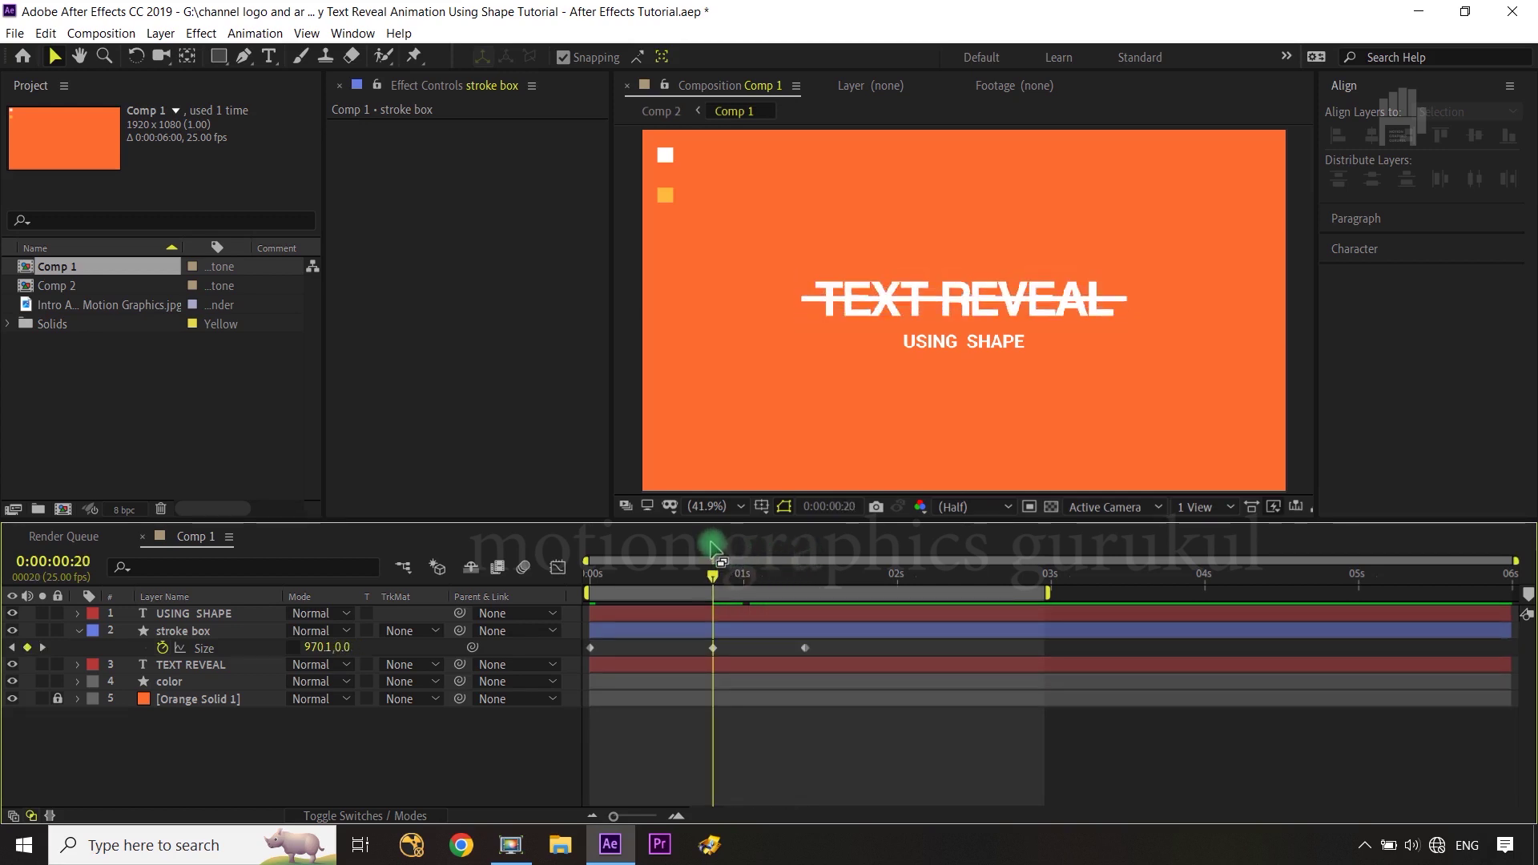
{"action": "left_click_drag", "start_coordinate": [716, 551], "coordinate": [577, 577]}
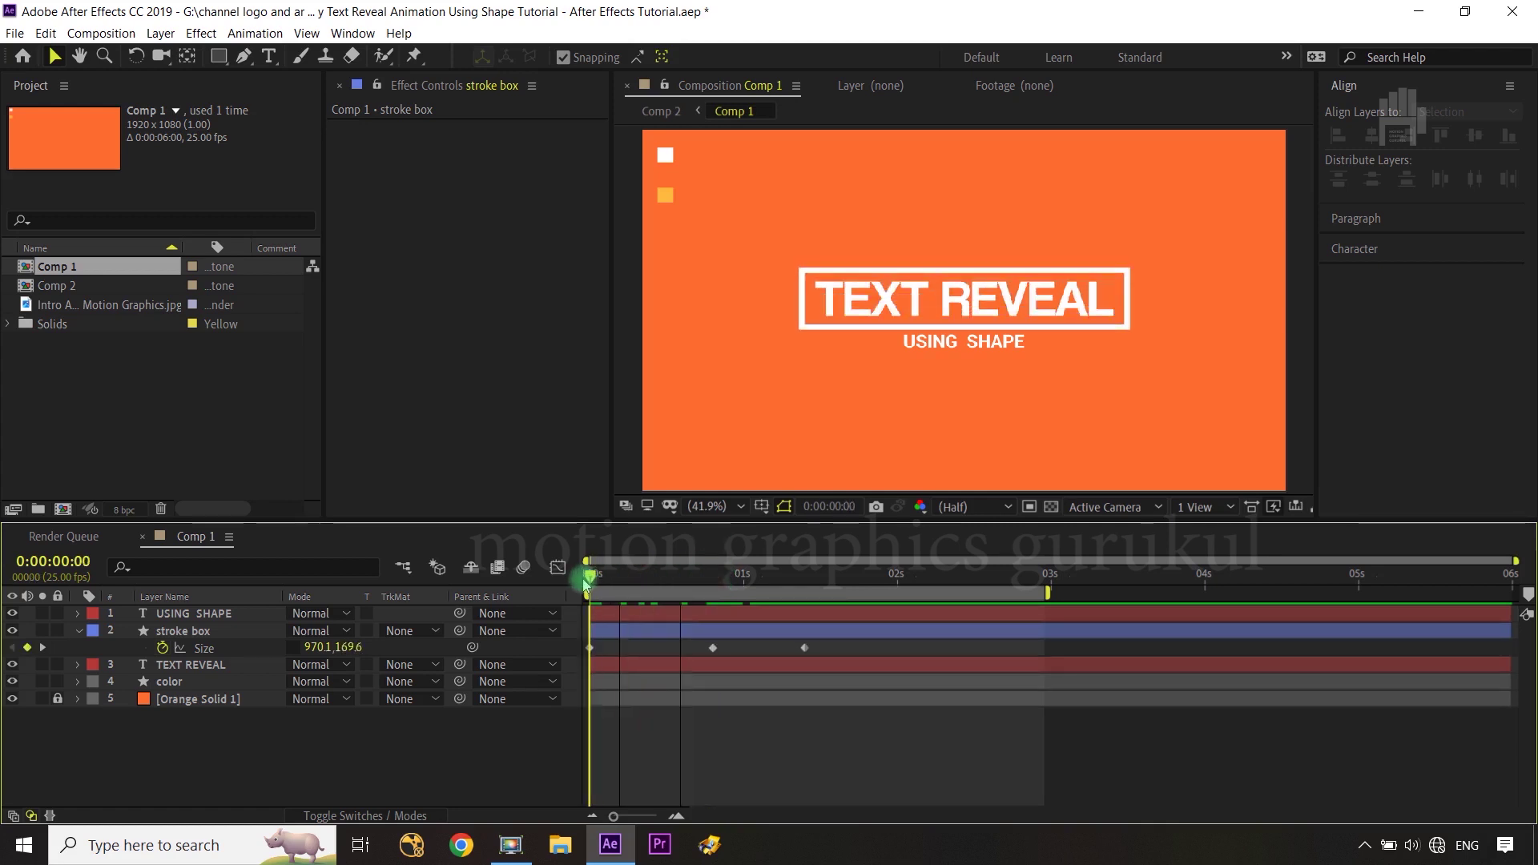
{"action": "left_click", "coordinate": [318, 647]}
{"action": "type", "text": "0"}
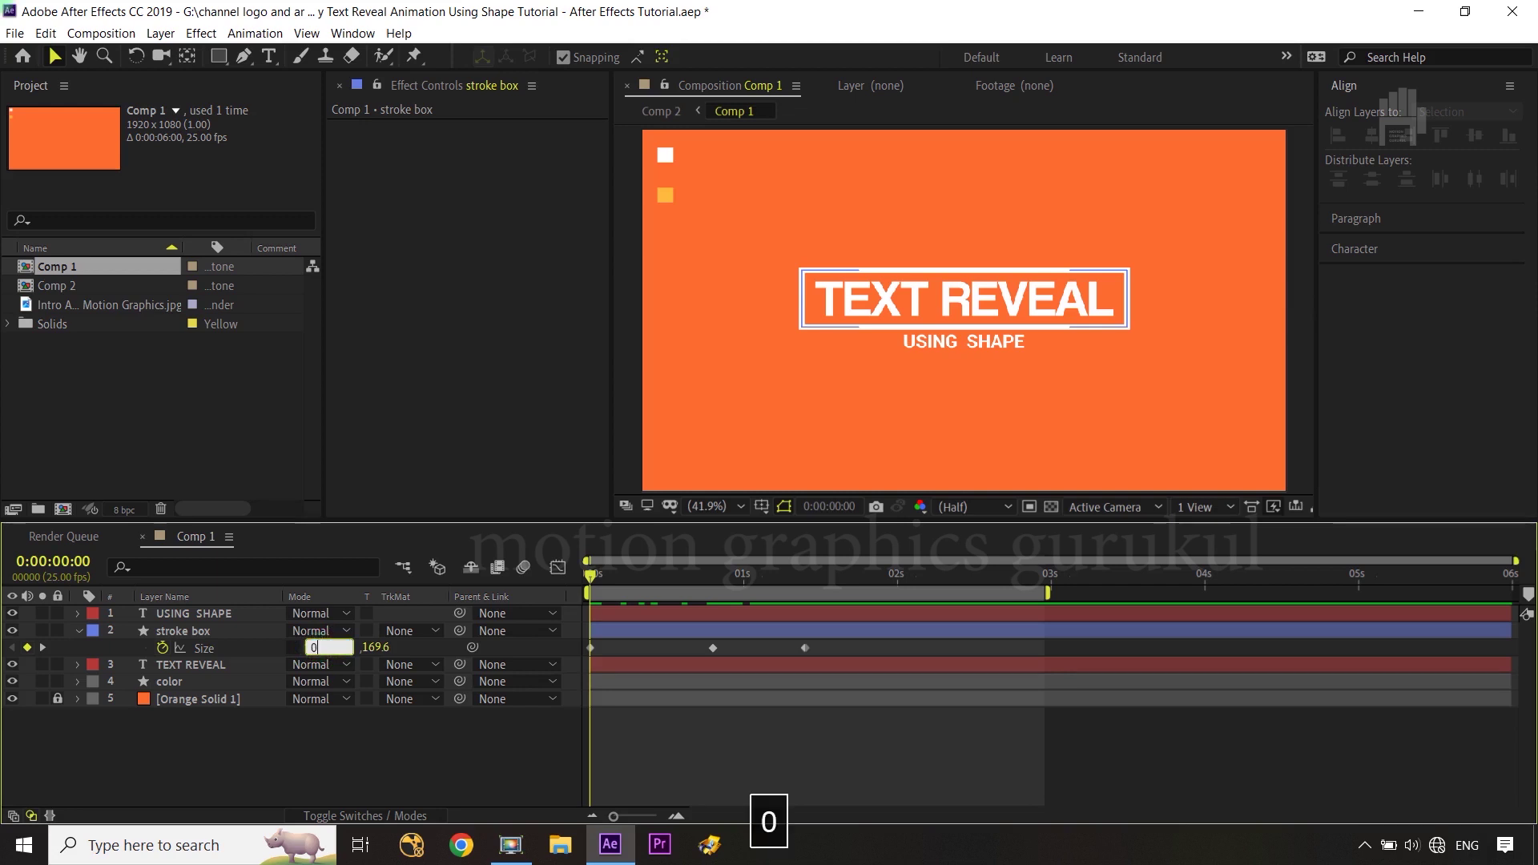
{"action": "key", "text": "Tab"}
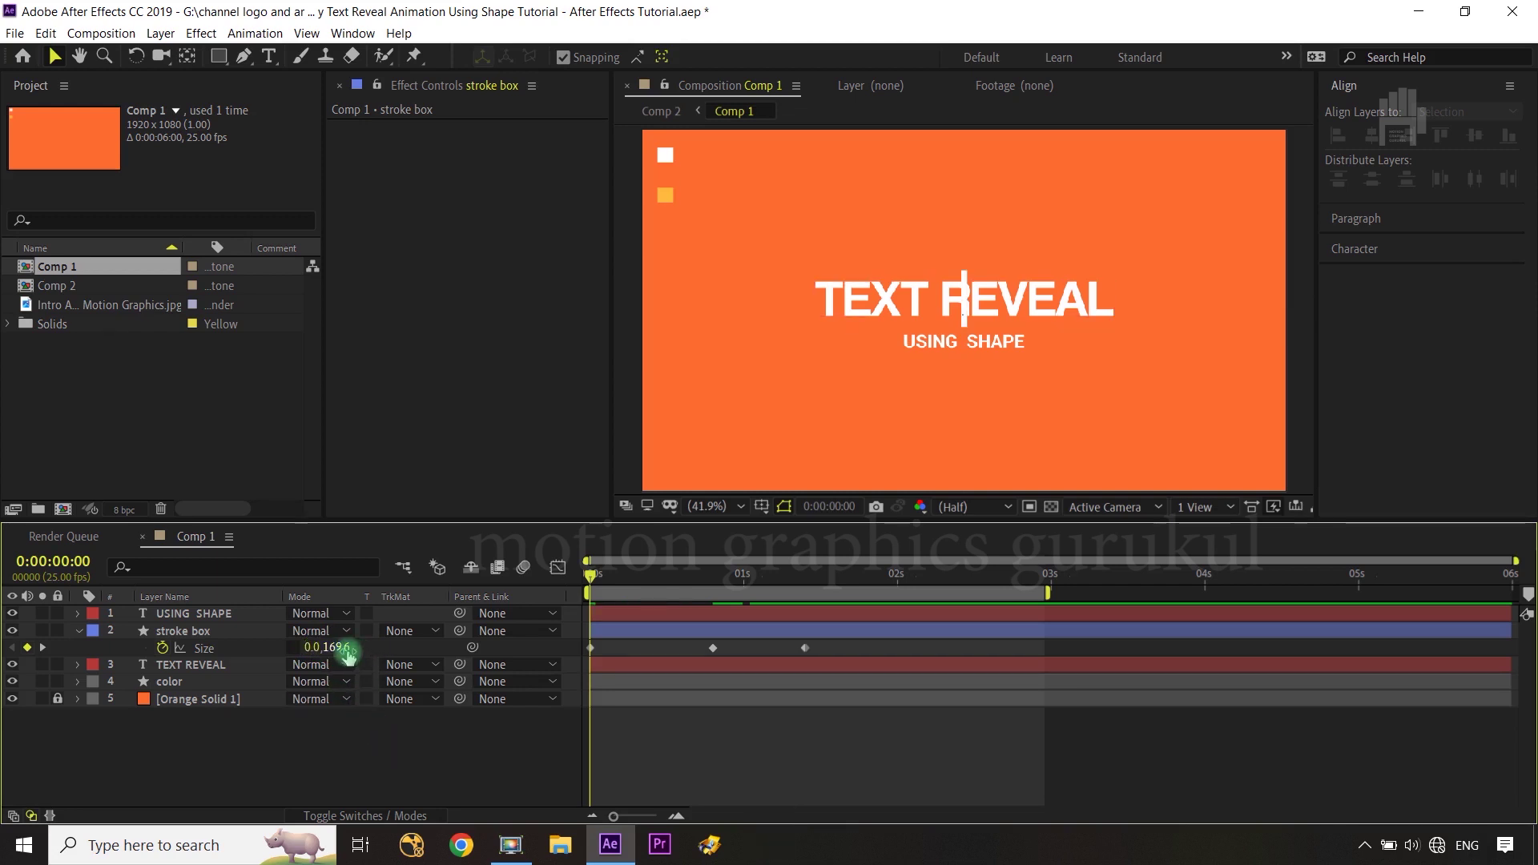
{"action": "type", "text": "0"}
{"action": "left_click", "coordinate": [689, 641]}
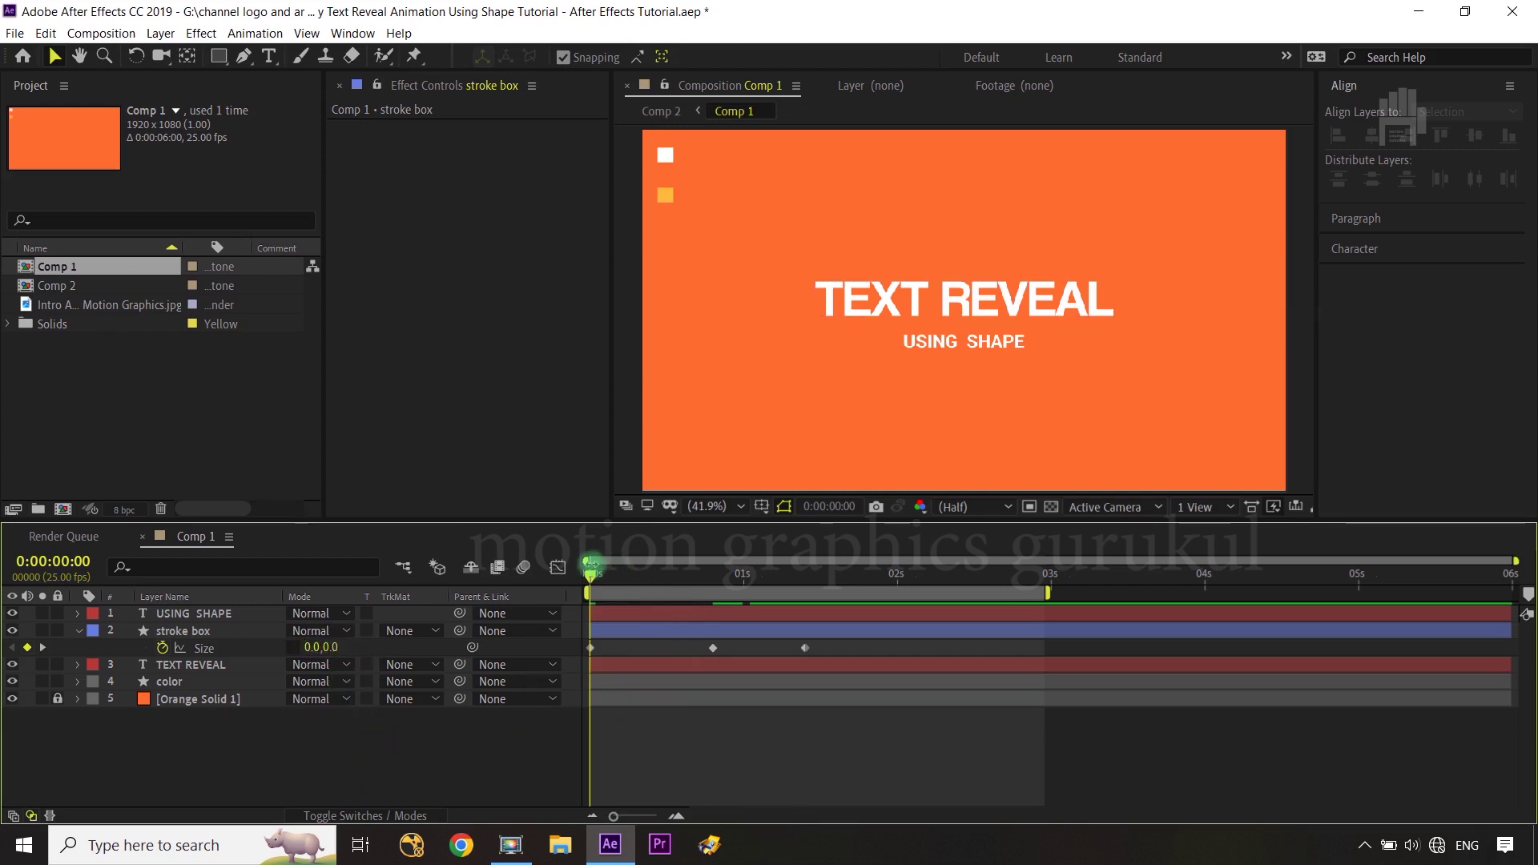
Step: Preview the stroke box's size animation frame by frame from the start of the timeline
{"action": "mouse_move", "coordinate": [590, 578]}
{"action": "left_mouse_down"}
{"action": "mouse_move", "coordinate": [703, 579]}
{"action": "mouse_move", "coordinate": [715, 596]}
{"action": "mouse_move", "coordinate": [591, 578]}
{"action": "left_mouse_up"}
{"action": "key", "text": "Page_Down"}
{"action": "key", "text": "Page_Down"}
{"action": "key", "text": "Page_Down"}
{"action": "key", "text": "Page_Down"}
{"action": "key", "text": "Page_Down"}
{"action": "key", "text": "Page_Down"}
{"action": "key", "text": "Page_Down"}
{"action": "key", "text": "Page_Down"}
{"action": "key", "text": "Page_Down"}
{"action": "key", "text": "Page_Down"}
Step: Apply Easy Ease to all three Size keyframes of the stroke box
{"action": "left_click", "coordinate": [817, 645]}
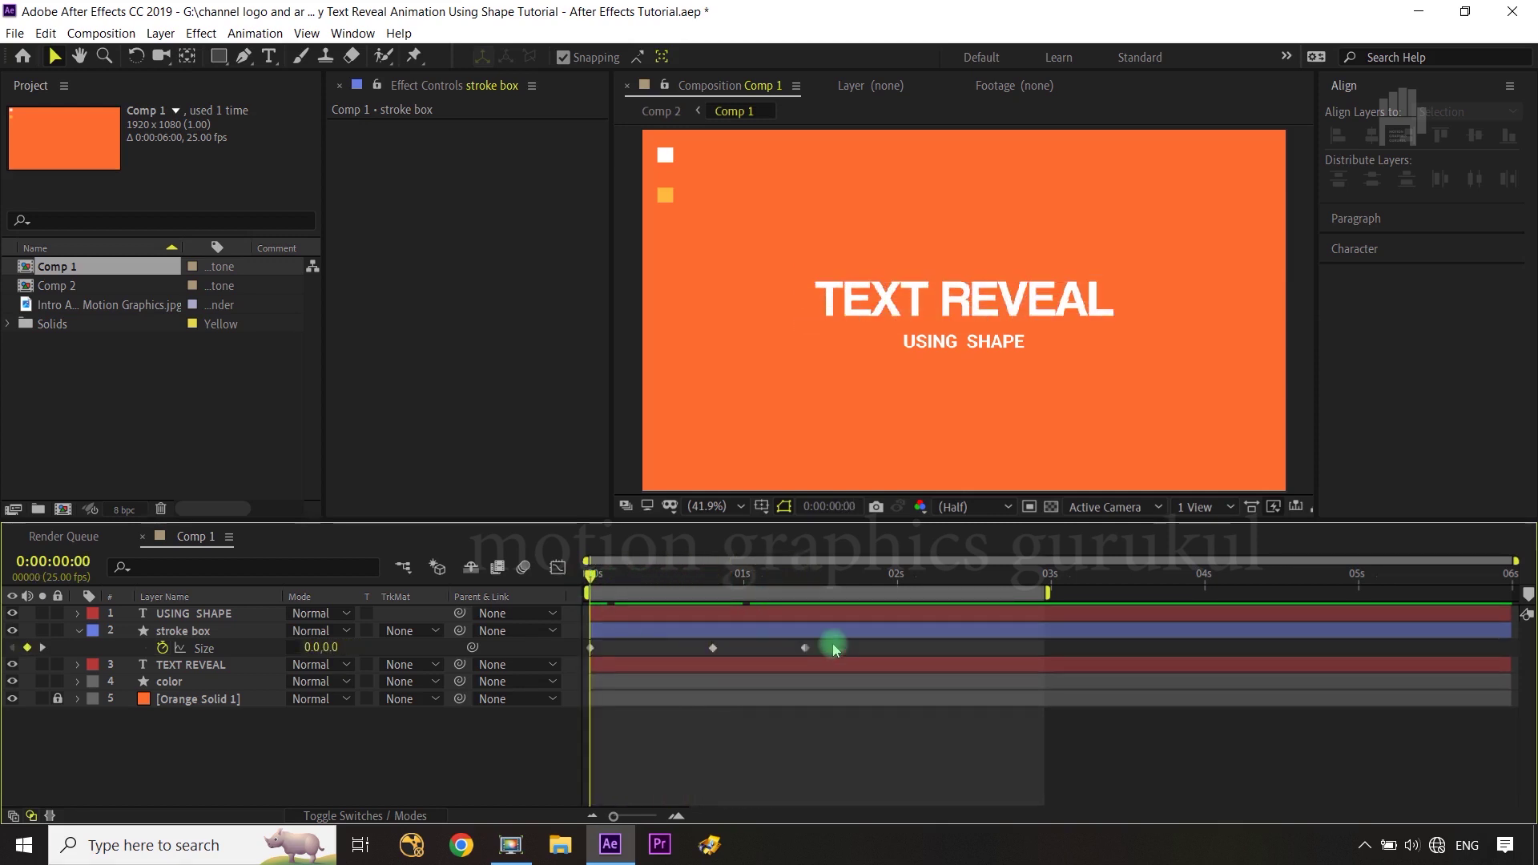
{"action": "left_click_drag", "start_coordinate": [817, 645], "coordinate": [574, 653]}
{"action": "key", "text": "F9"}
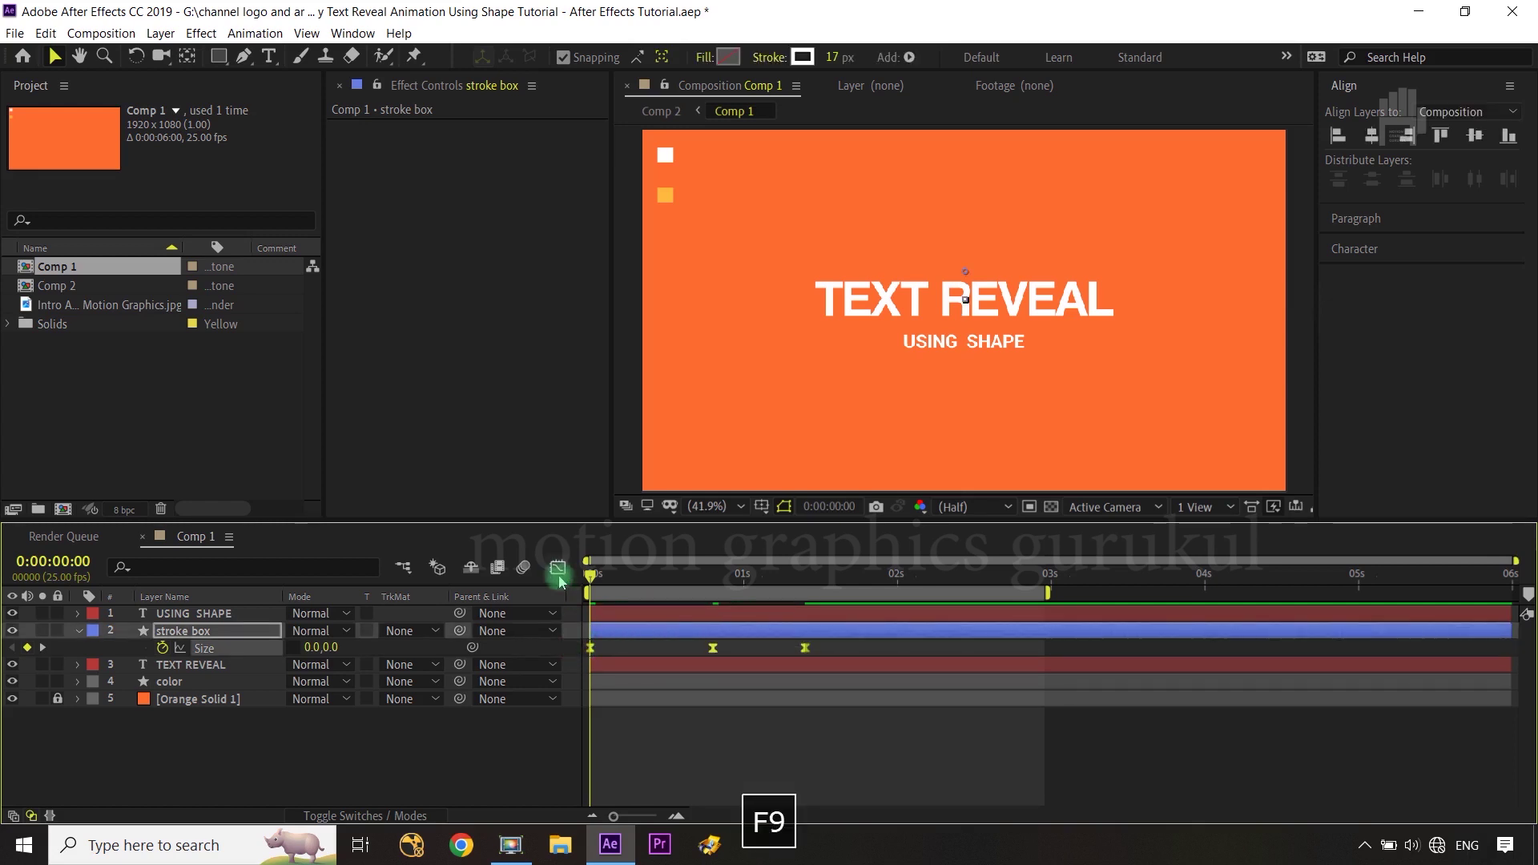
Step: Reshape the Size speed graph by lengthening the incoming ease of all keyframes so each movement peaks early
{"action": "left_click", "coordinate": [557, 567]}
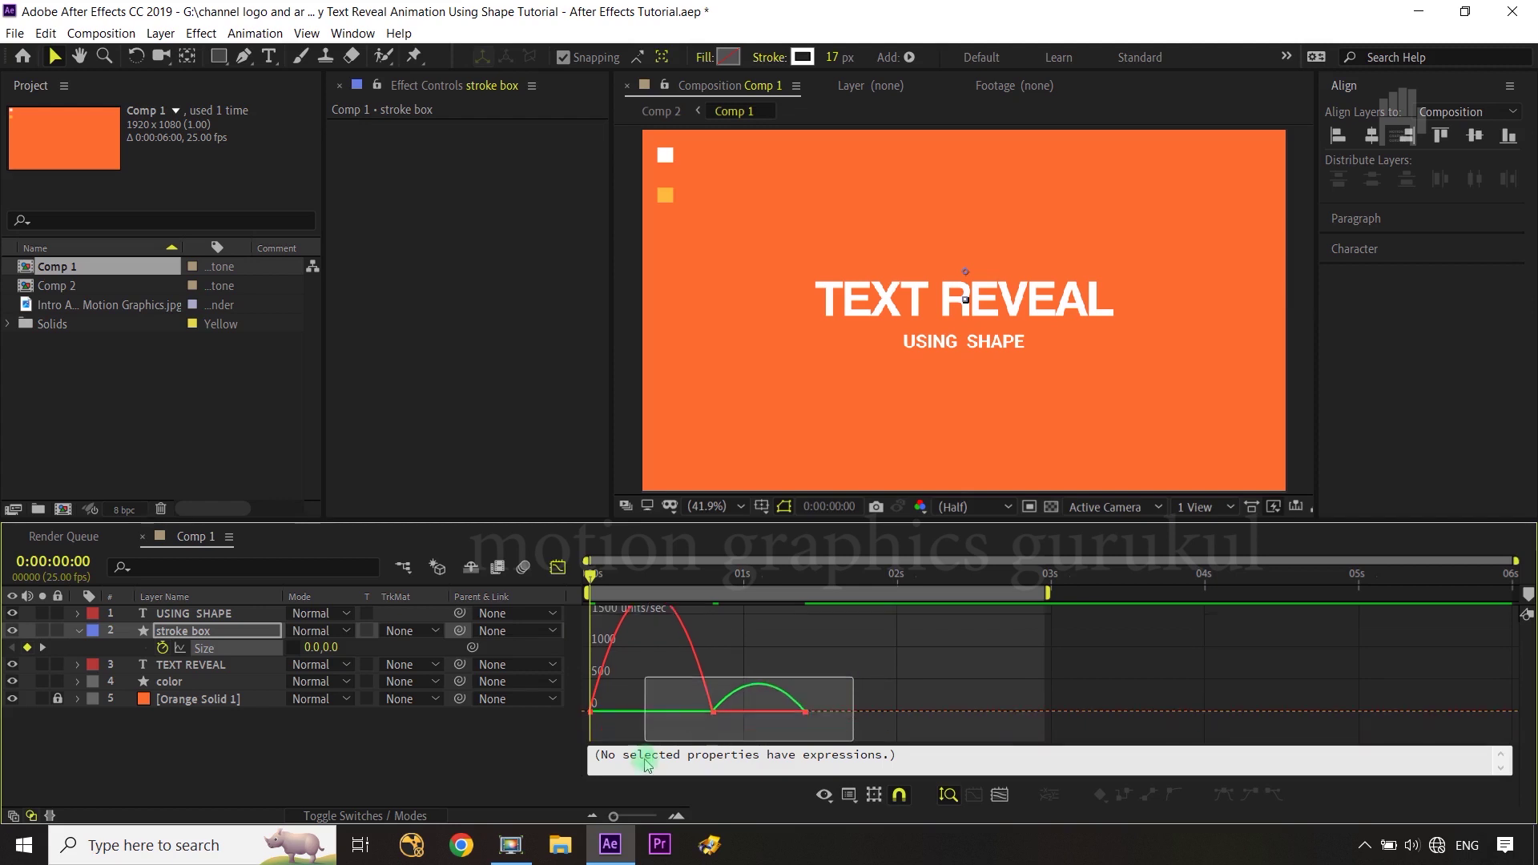
{"action": "left_click_drag", "start_coordinate": [853, 699], "coordinate": [589, 743]}
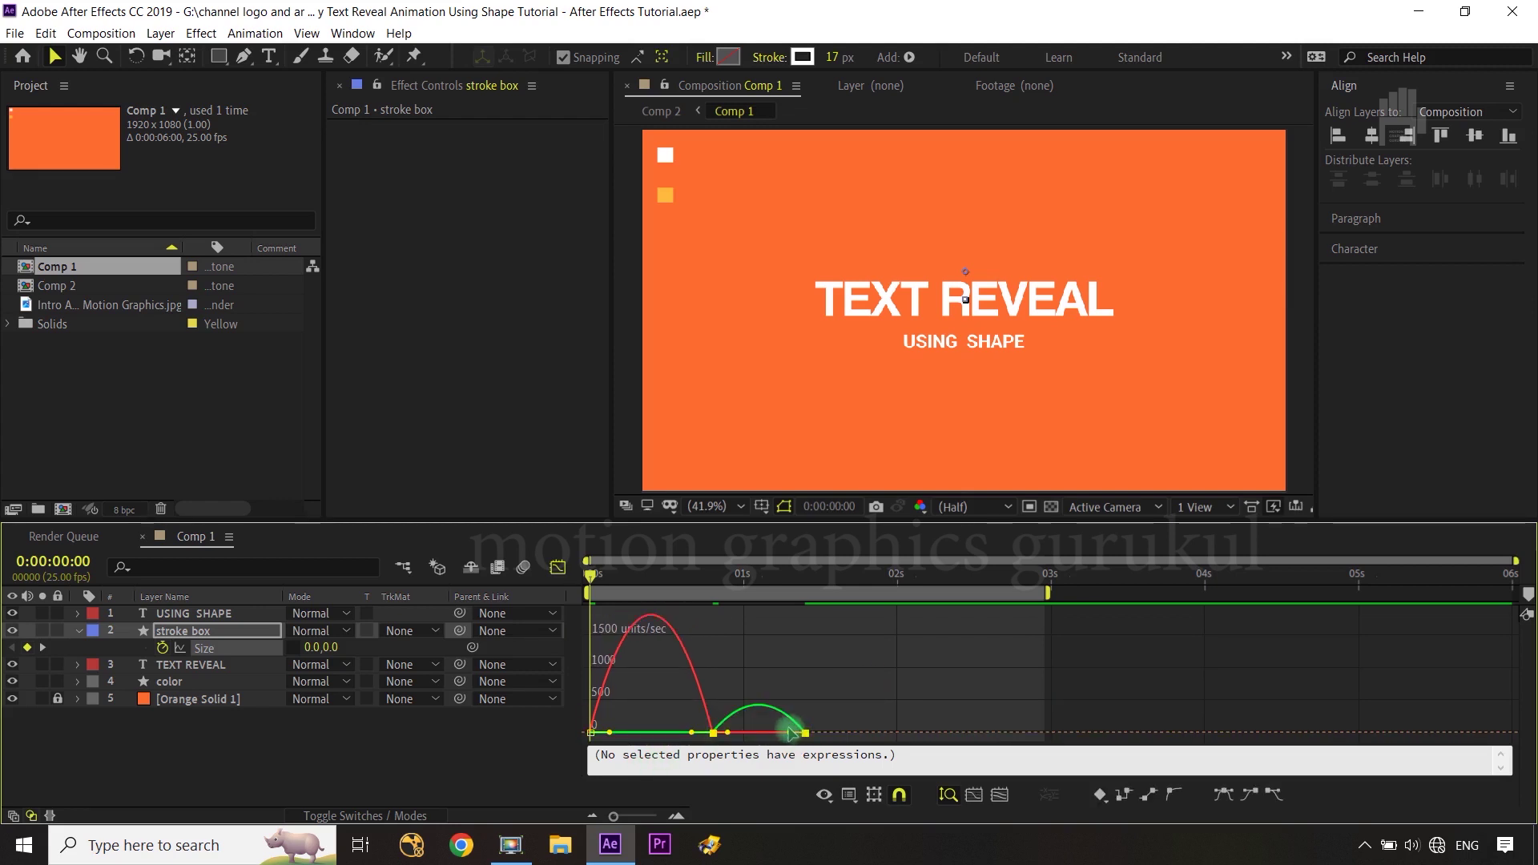
{"action": "left_click_drag", "start_coordinate": [791, 734], "coordinate": [742, 735]}
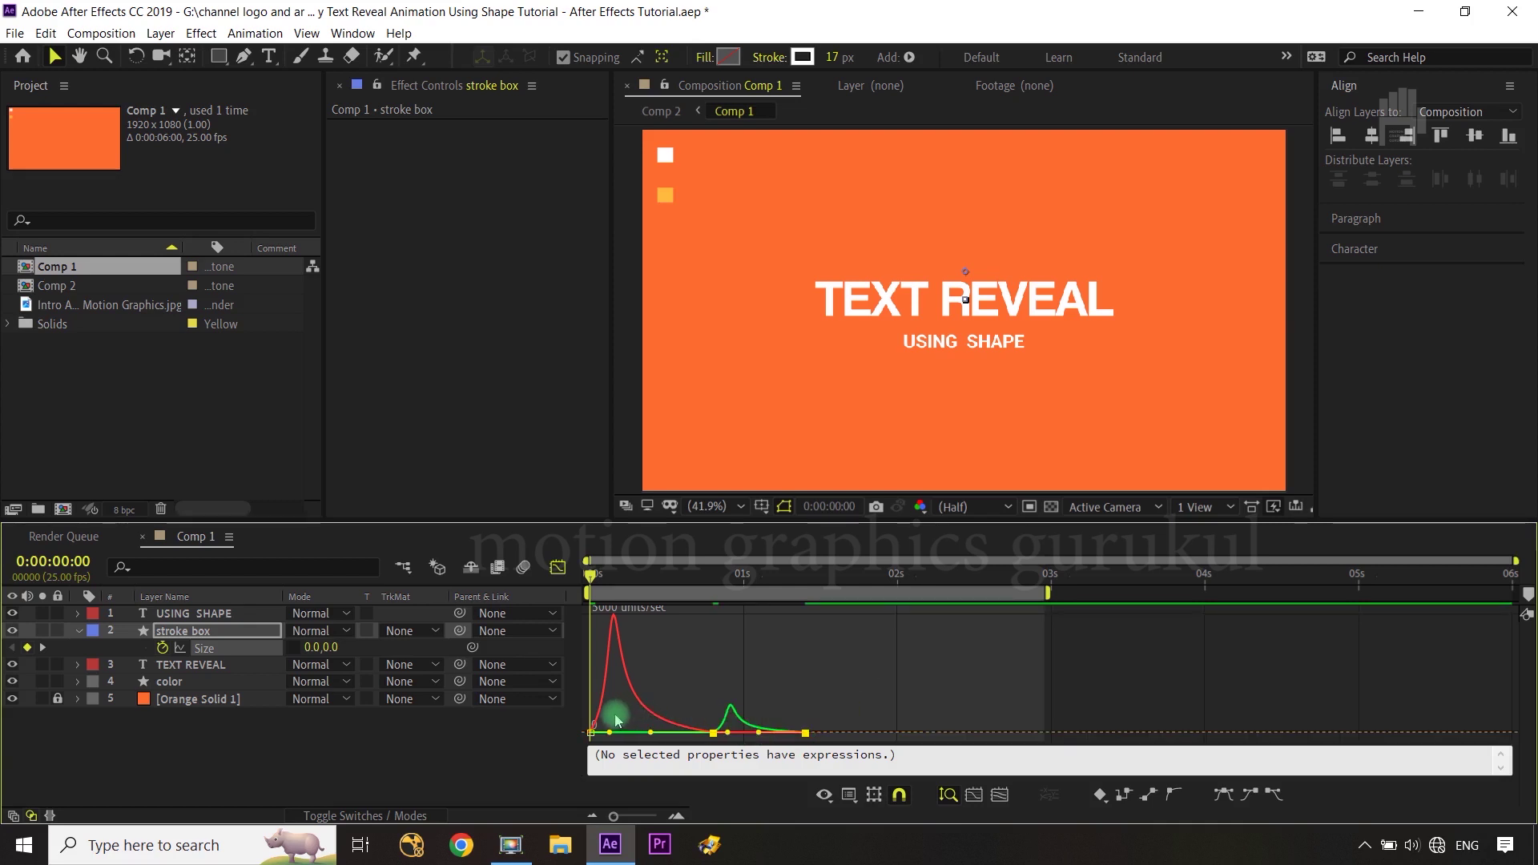
Step: Raise the first Size keyframe's outgoing speed to about 1610 units/sec with about 15% influence in the speed graph
{"action": "left_click", "coordinate": [590, 732]}
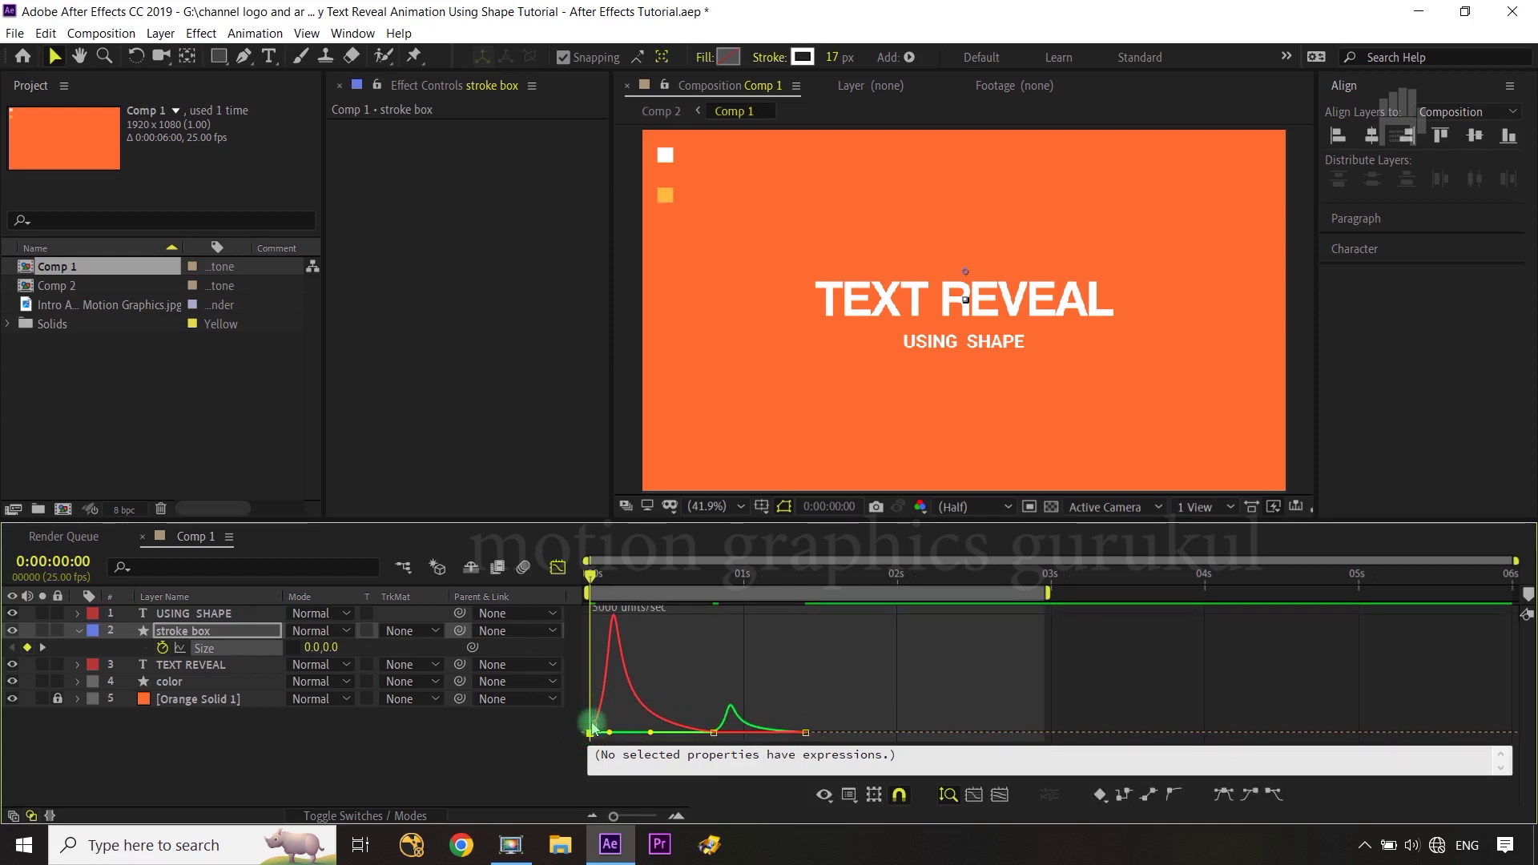
{"action": "left_click_drag", "start_coordinate": [593, 730], "coordinate": [603, 698]}
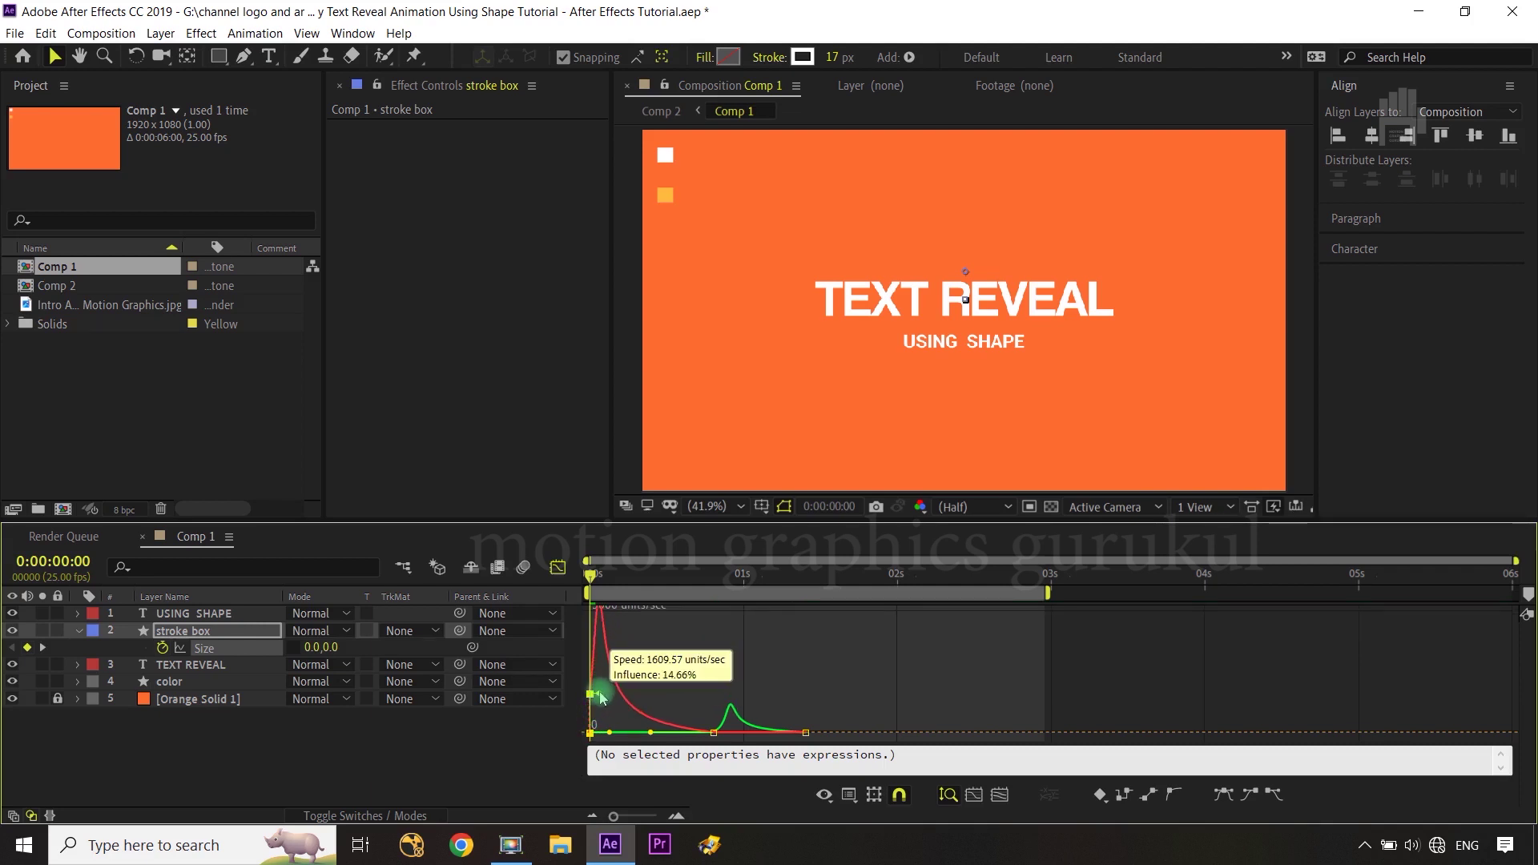
Step: Leave the graph view for the layer timeline and preview the stroke box's size animation from the start
{"action": "left_click", "coordinate": [513, 749]}
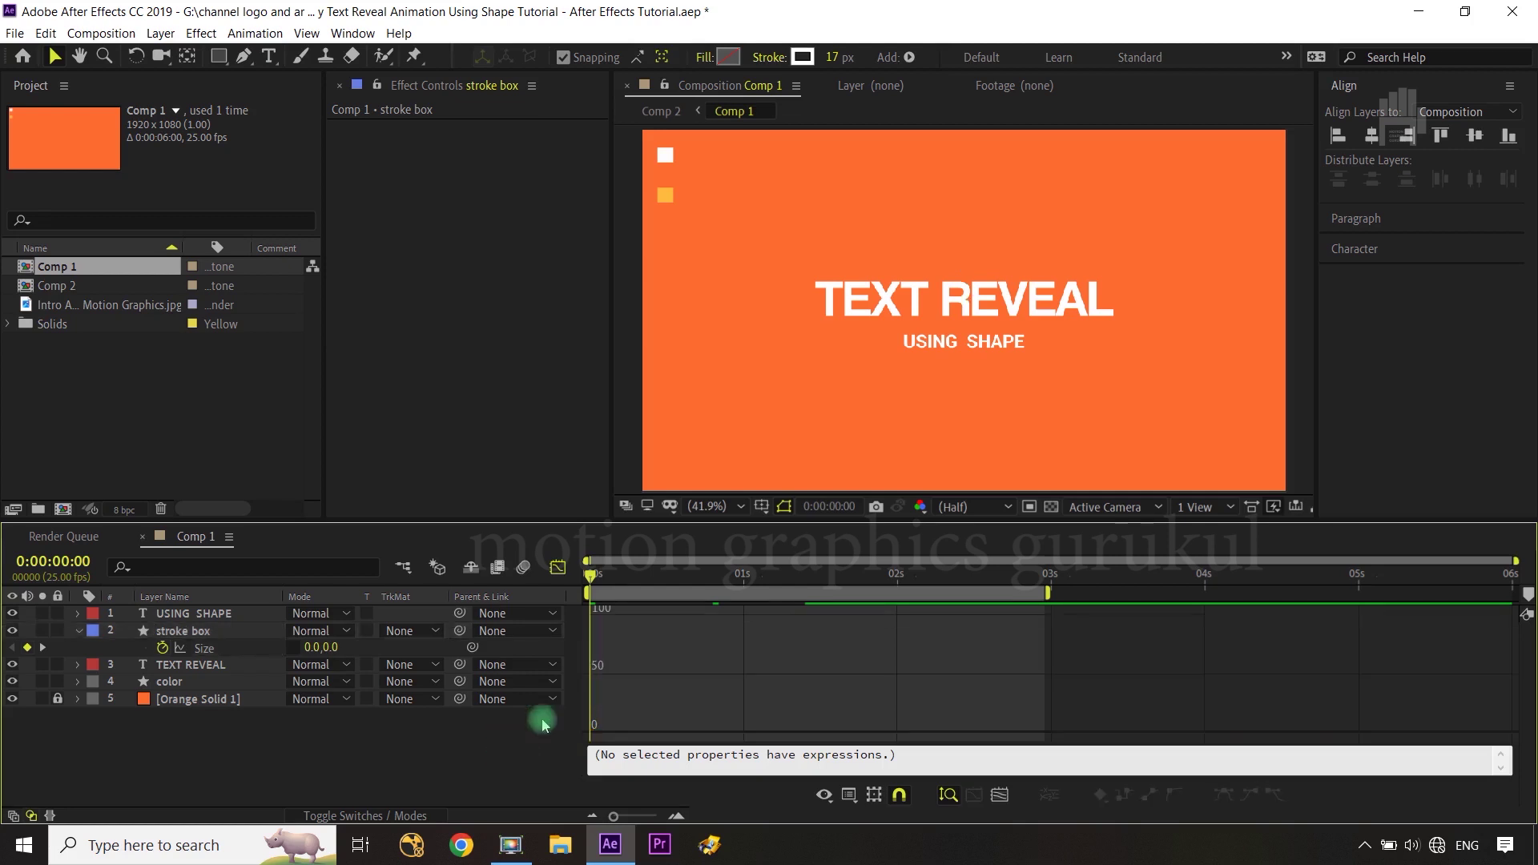
{"action": "left_click", "coordinate": [559, 569]}
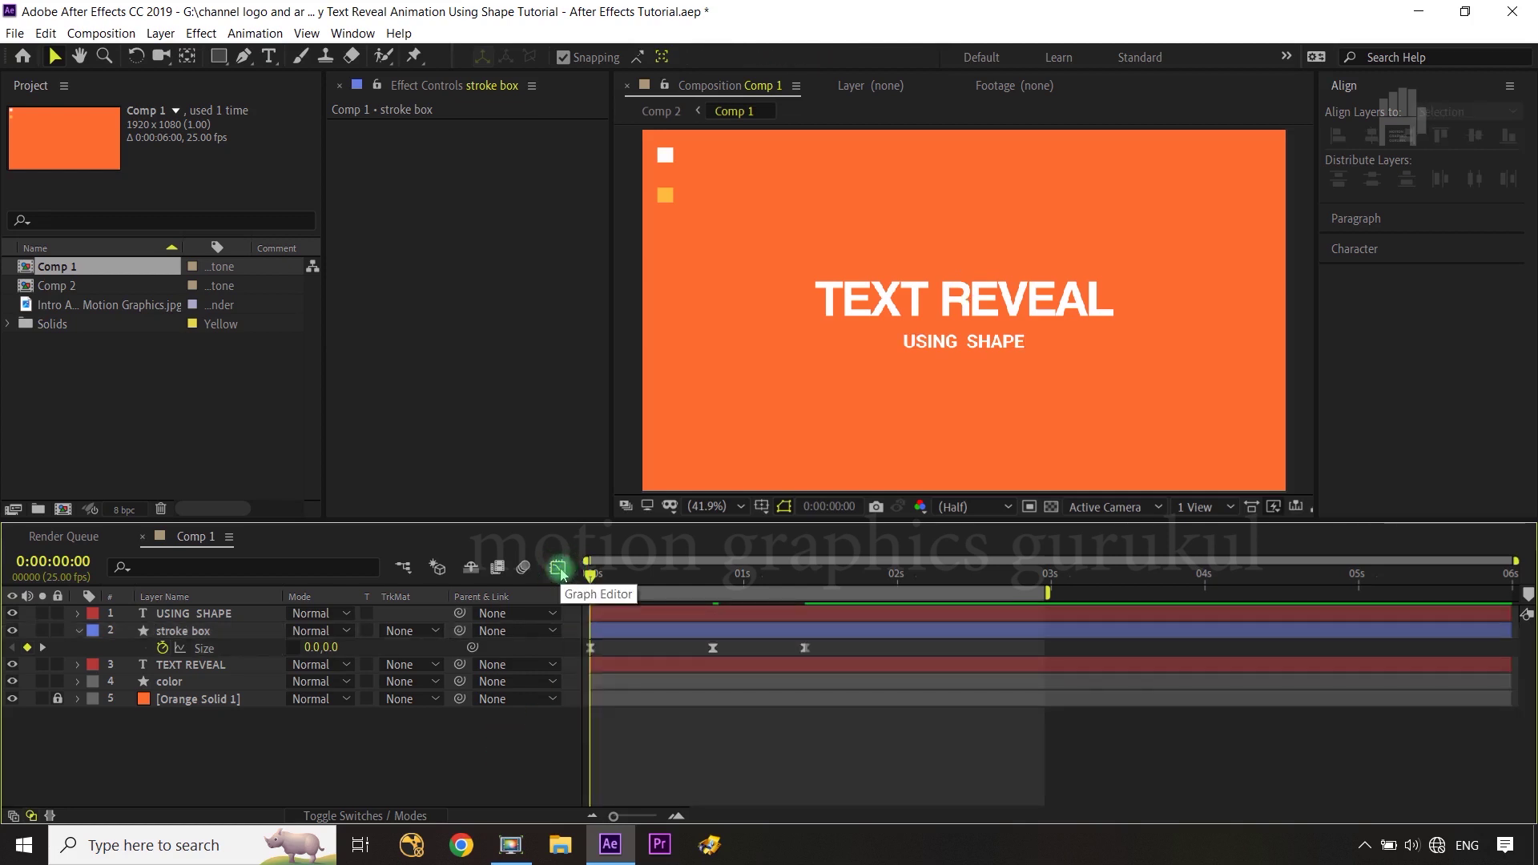
{"action": "left_click", "coordinate": [214, 632]}
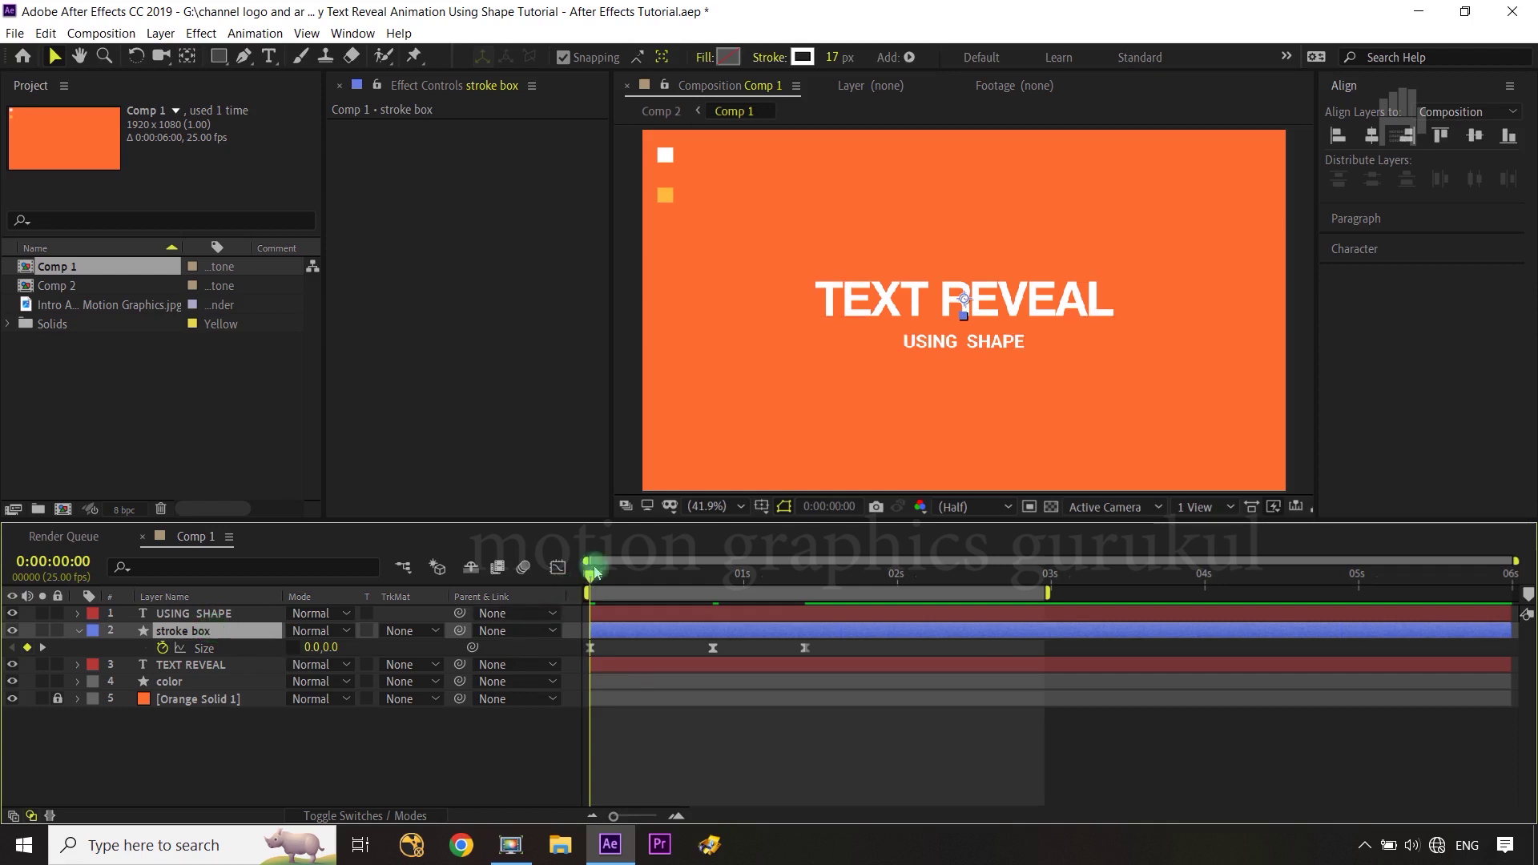
{"action": "mouse_move", "coordinate": [590, 575]}
{"action": "left_mouse_down"}
{"action": "mouse_move", "coordinate": [715, 603]}
{"action": "mouse_move", "coordinate": [591, 599]}
{"action": "left_mouse_up"}
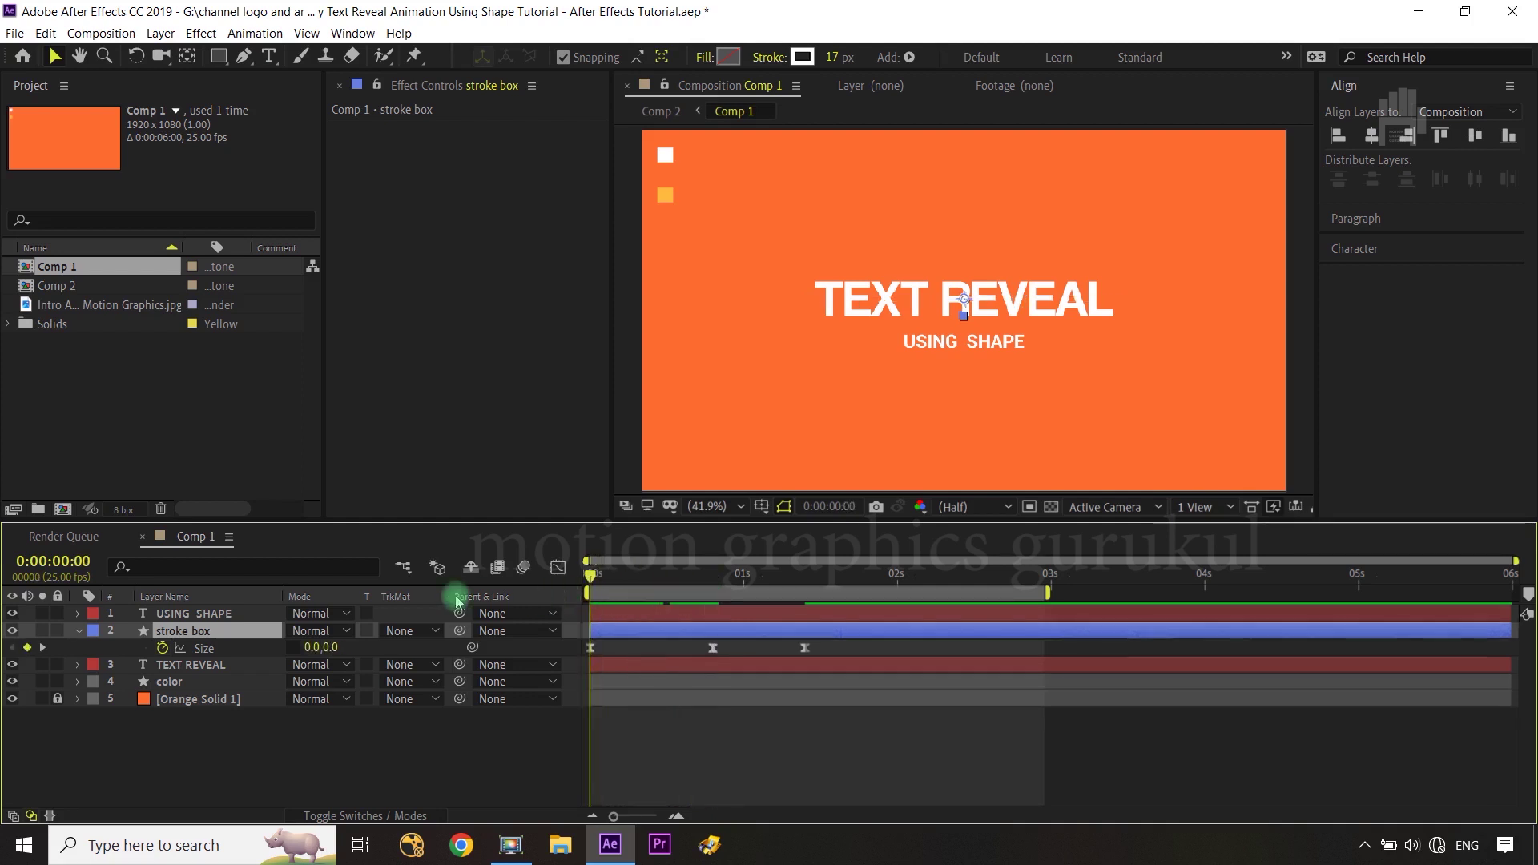
Step: Reveal the stroke box's Position alongside its Size and go to the second Size keyframe at 0:00:00:20
{"action": "left_click", "coordinate": [229, 639]}
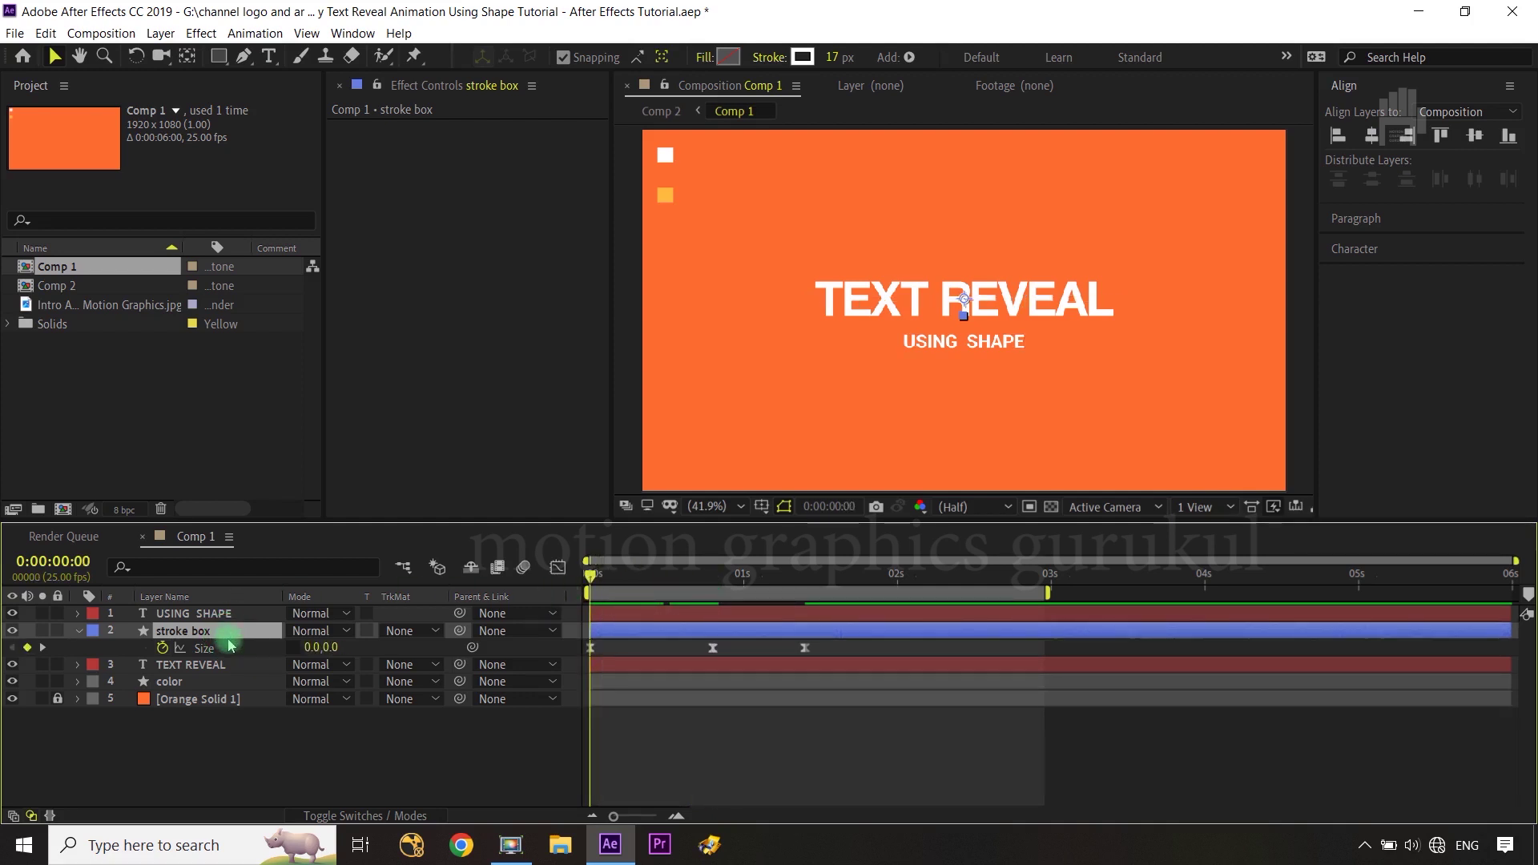
{"action": "key", "text": "shift+p"}
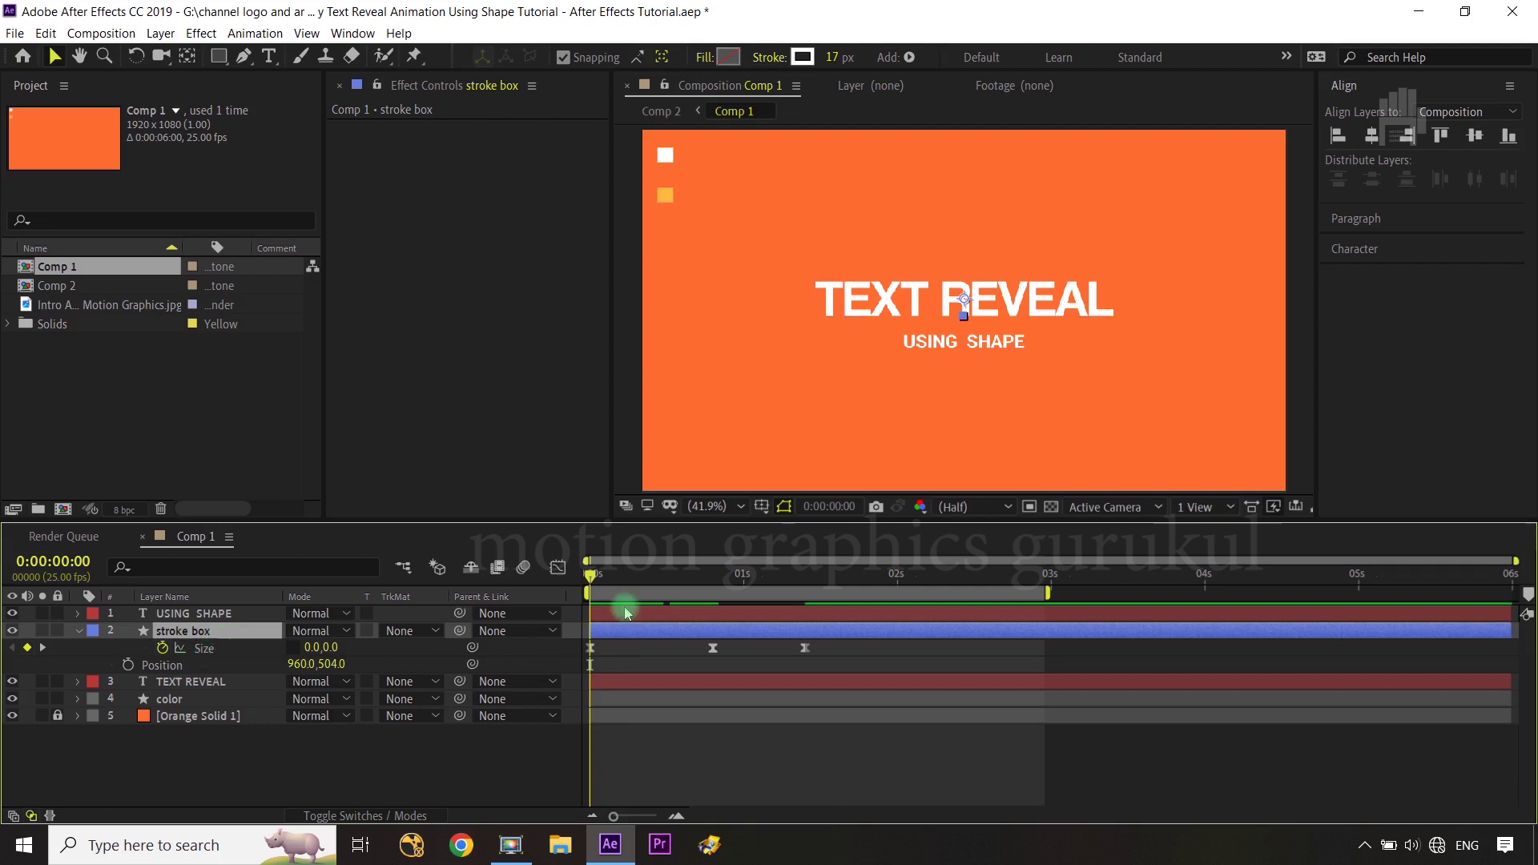
{"action": "left_click_drag", "start_coordinate": [592, 575], "coordinate": [713, 597]}
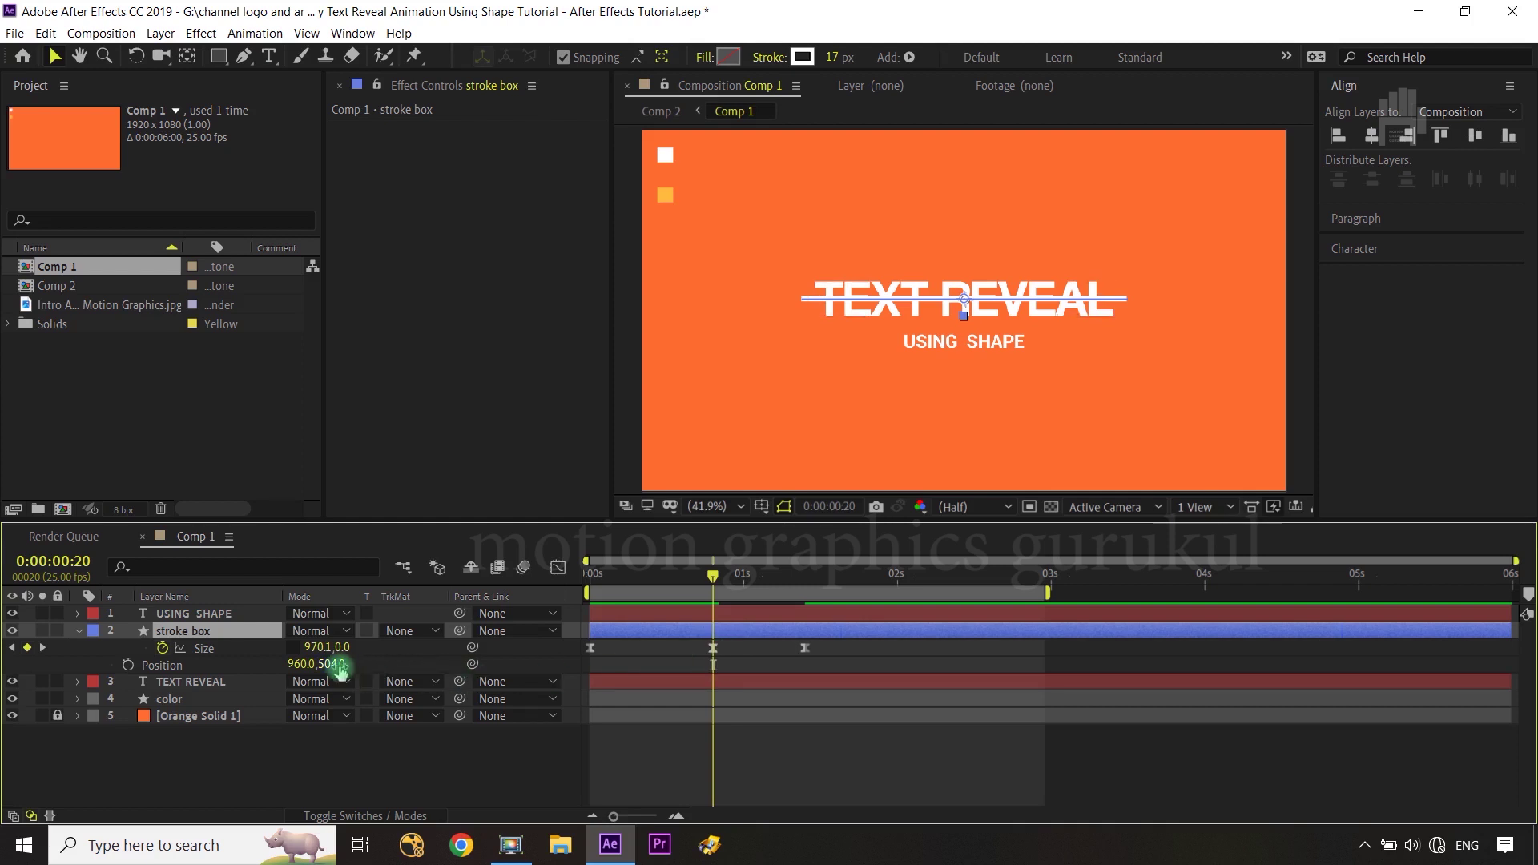
{"action": "mouse_move", "coordinate": [338, 663]}
{"action": "left_mouse_down"}
{"action": "mouse_move", "coordinate": [453, 663]}
{"action": "mouse_move", "coordinate": [435, 664]}
{"action": "left_mouse_up"}
{"action": "left_click", "coordinate": [712, 580]}
{"action": "key", "text": "space"}
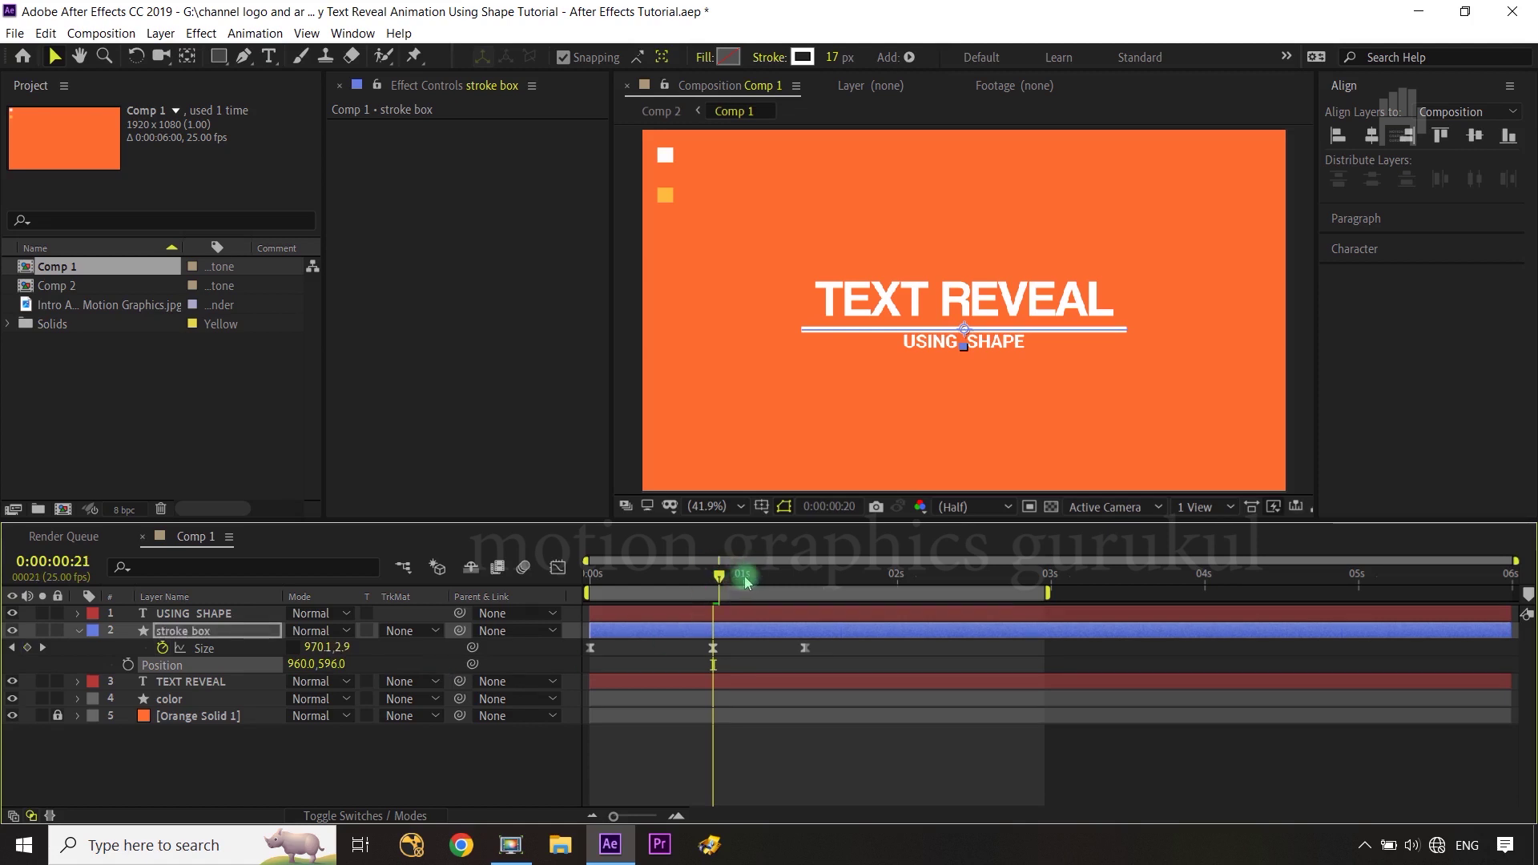
{"action": "left_click", "coordinate": [658, 587]}
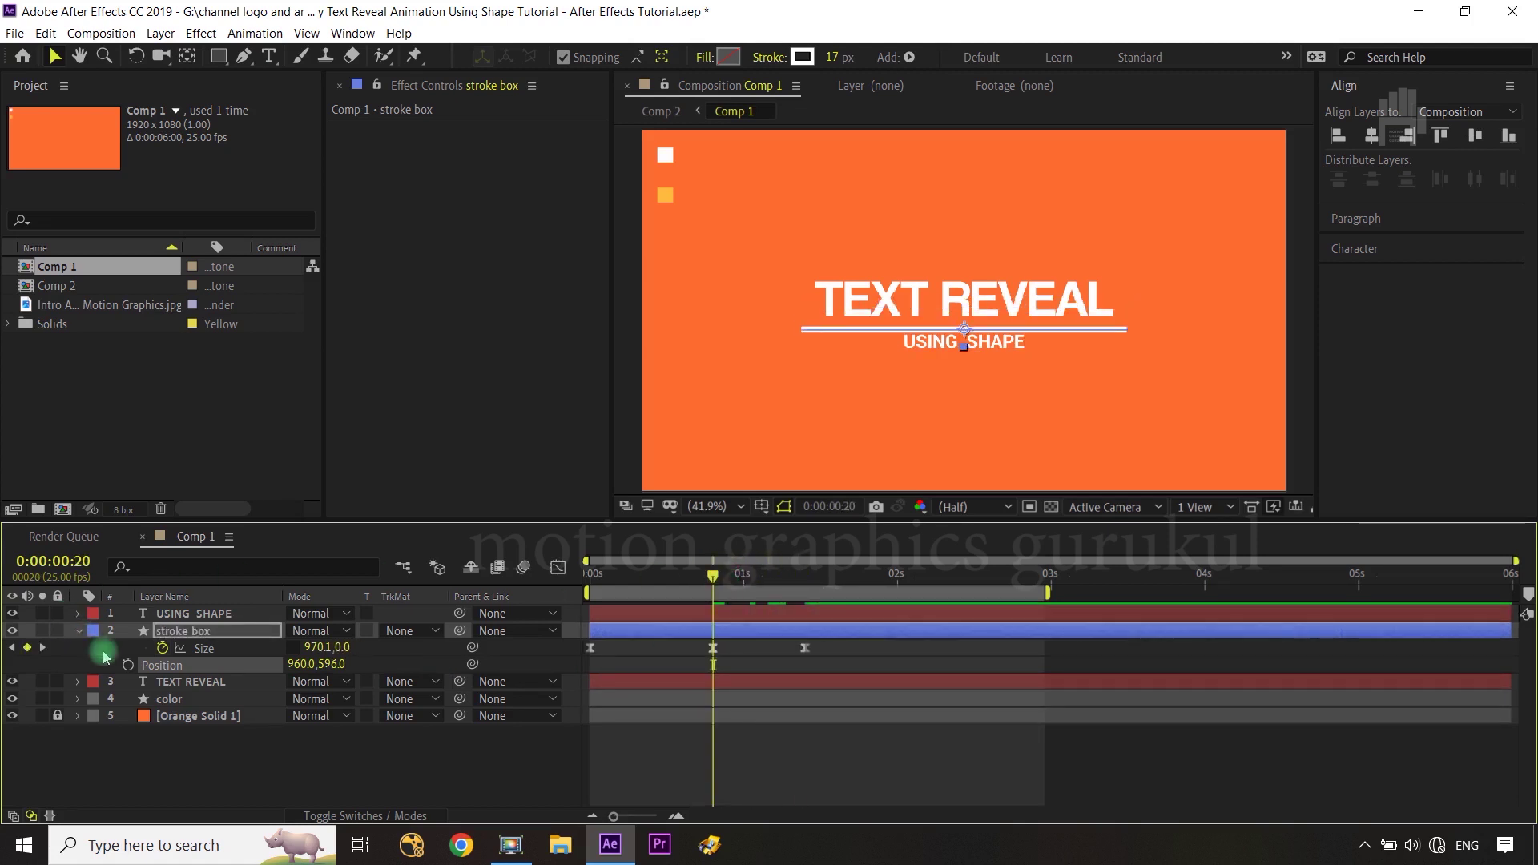
{"action": "left_click", "coordinate": [127, 665]}
{"action": "key", "text": "ctrl+z"}
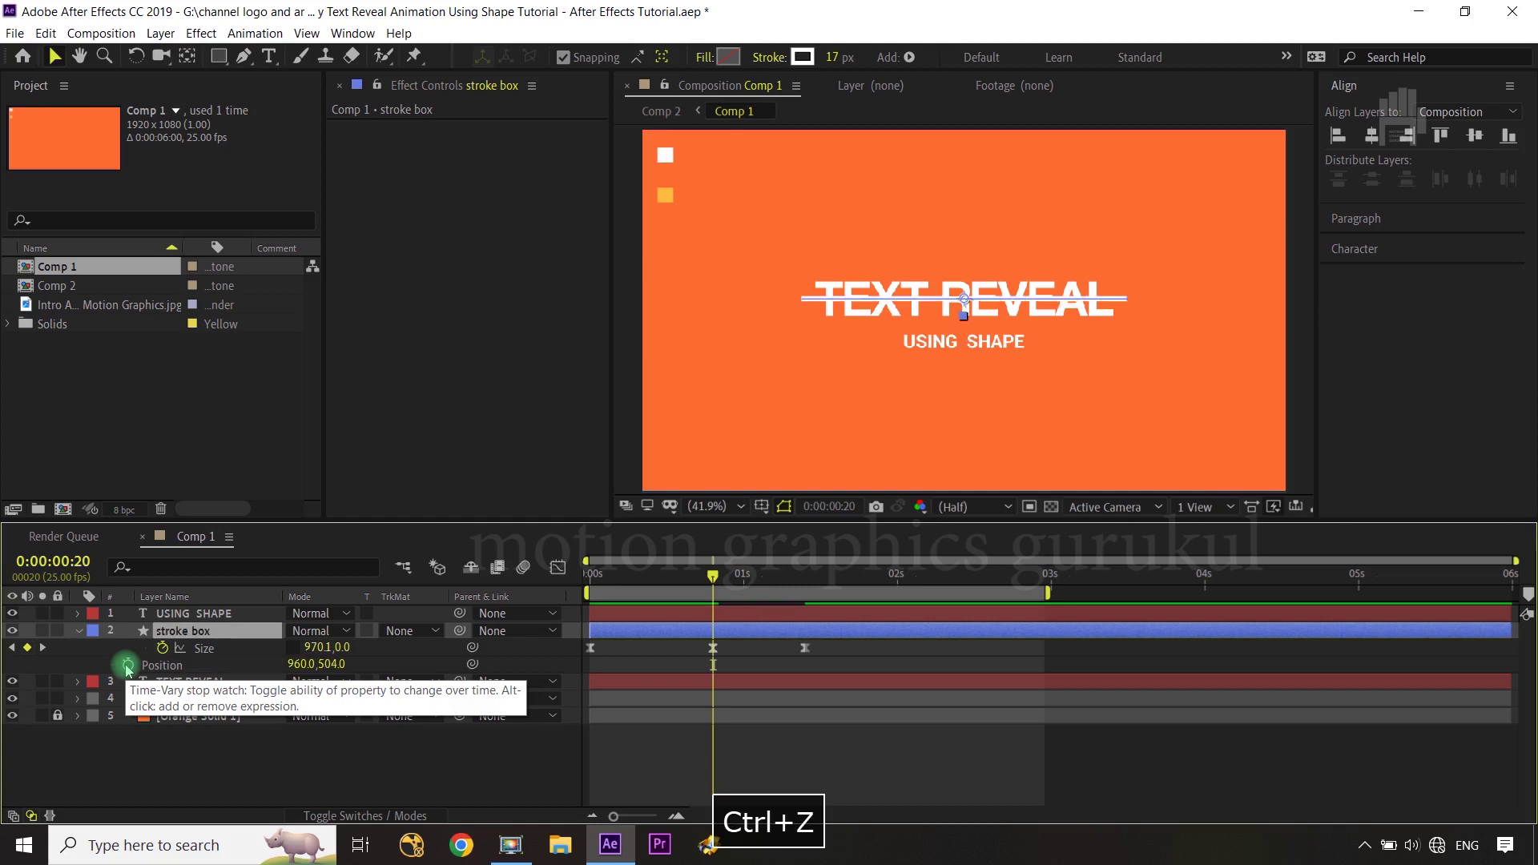
Step: Keyframe the stroke box's Position at 960, 504 on the last Size keyframe and at 960, 608 on 0:00:00:20
{"action": "left_click", "coordinate": [128, 665]}
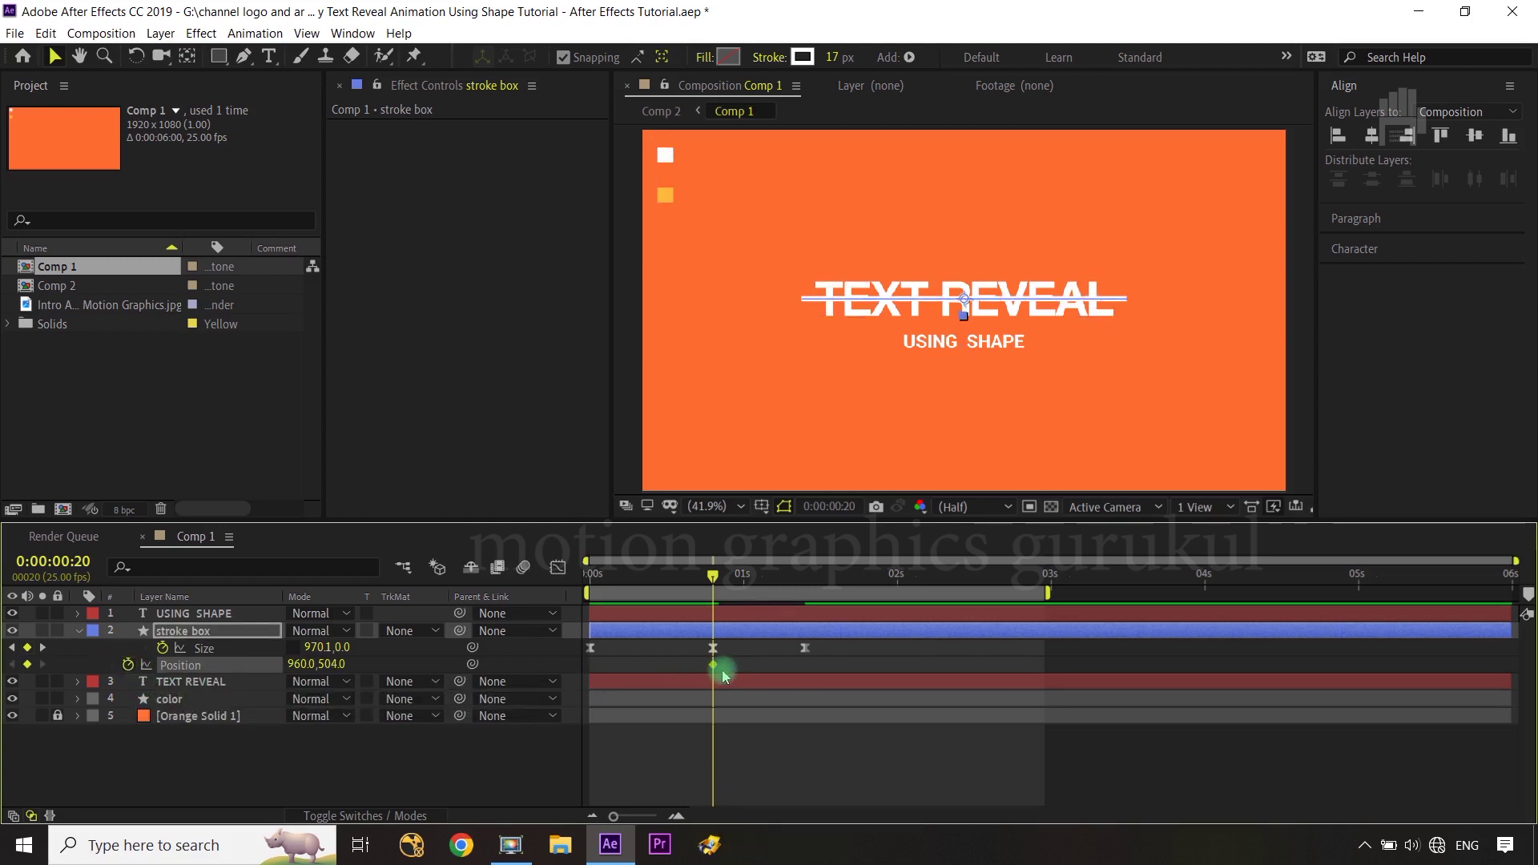
{"action": "left_click_drag", "start_coordinate": [715, 673], "coordinate": [804, 666]}
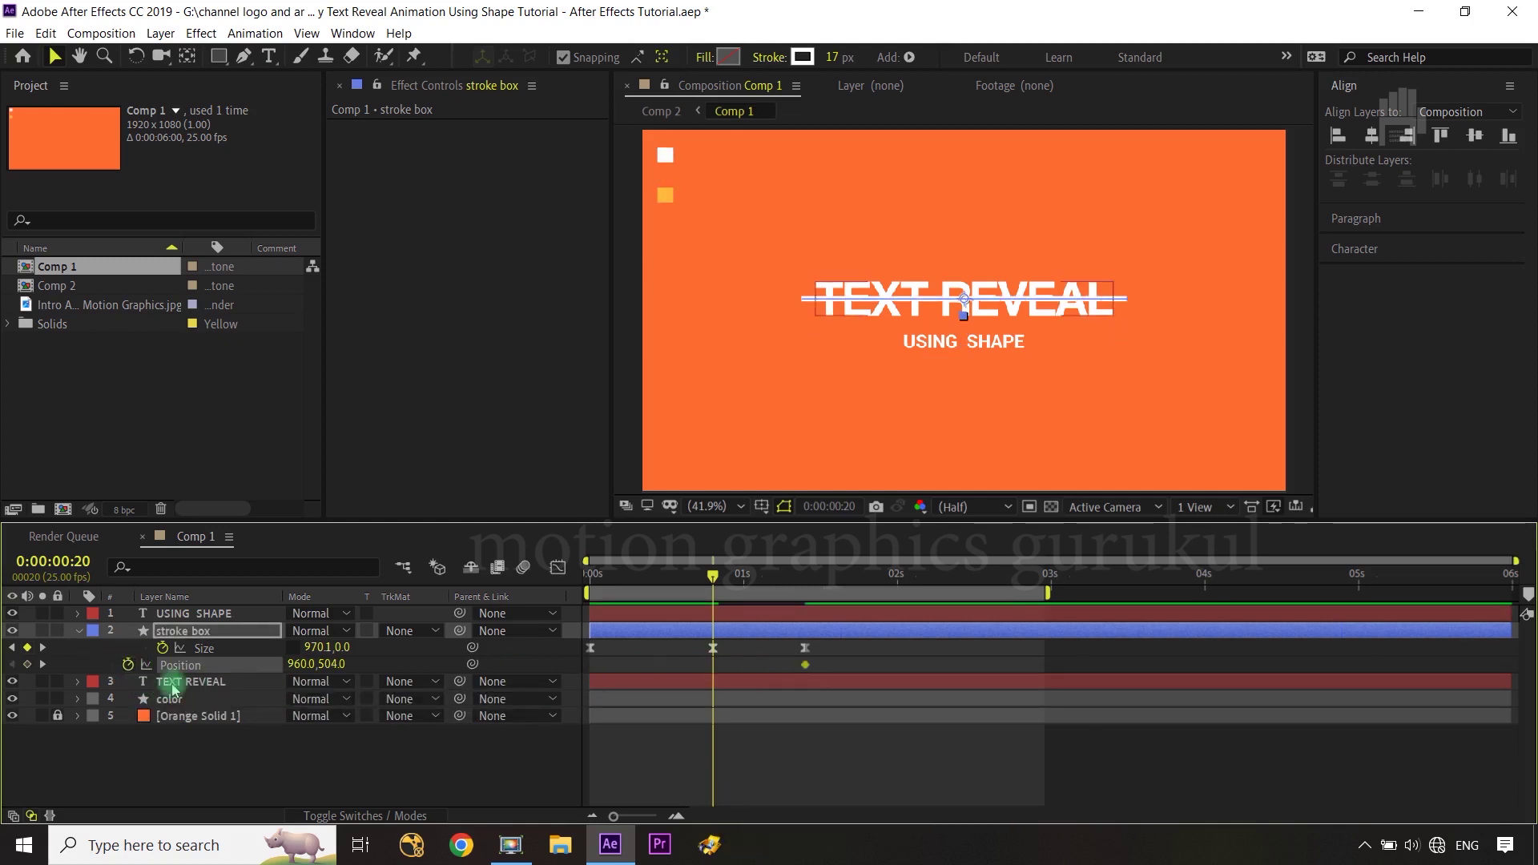
{"action": "left_click_drag", "start_coordinate": [353, 665], "coordinate": [451, 668]}
{"action": "left_click_drag", "start_coordinate": [442, 668], "coordinate": [433, 641]}
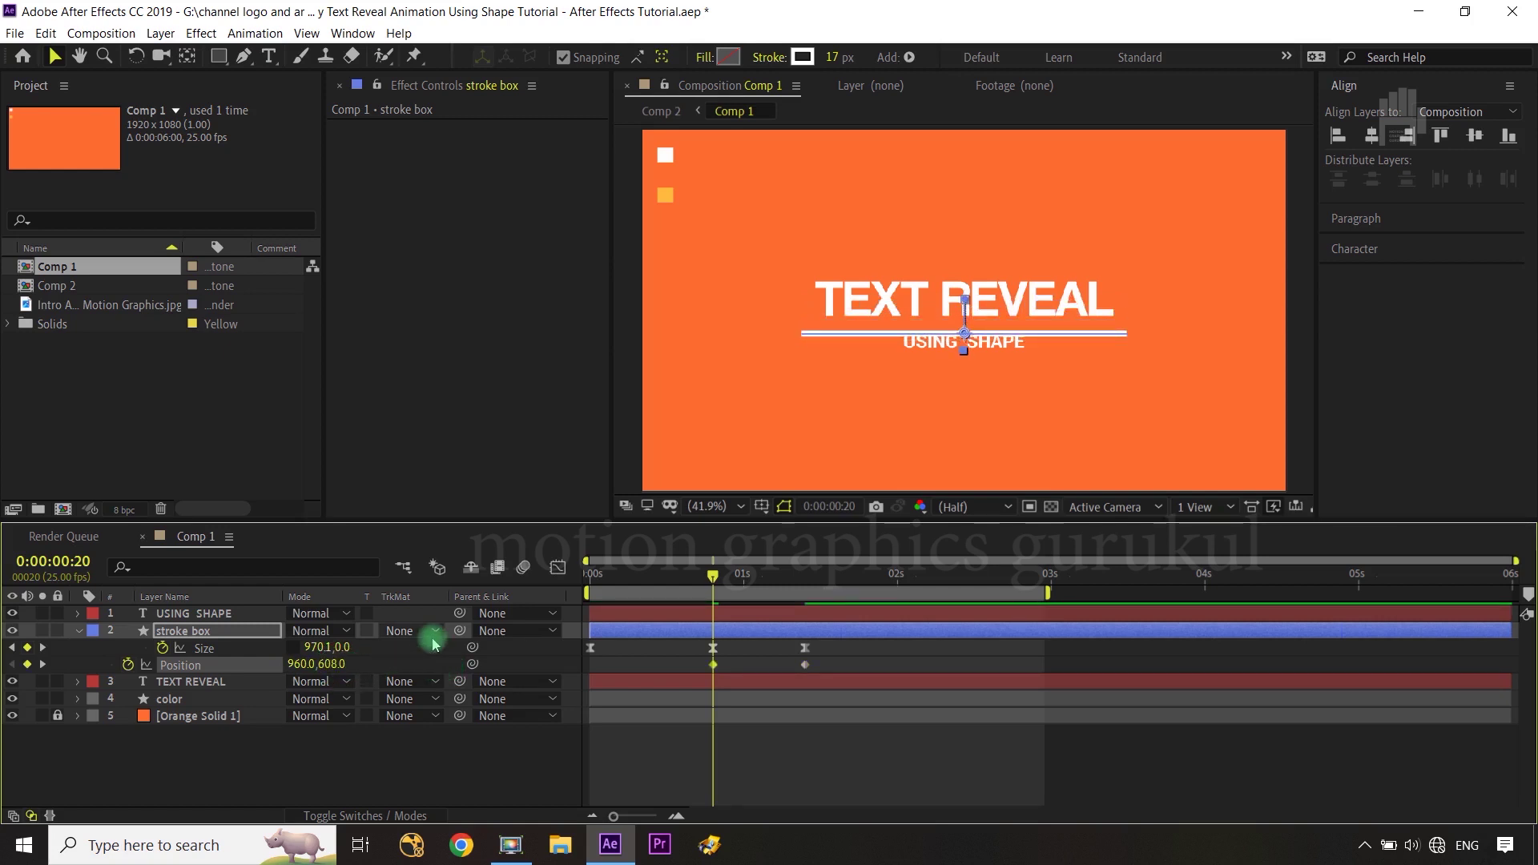
Step: Apply Easy Ease to both Position keyframes of the stroke box
{"action": "left_click", "coordinate": [813, 669]}
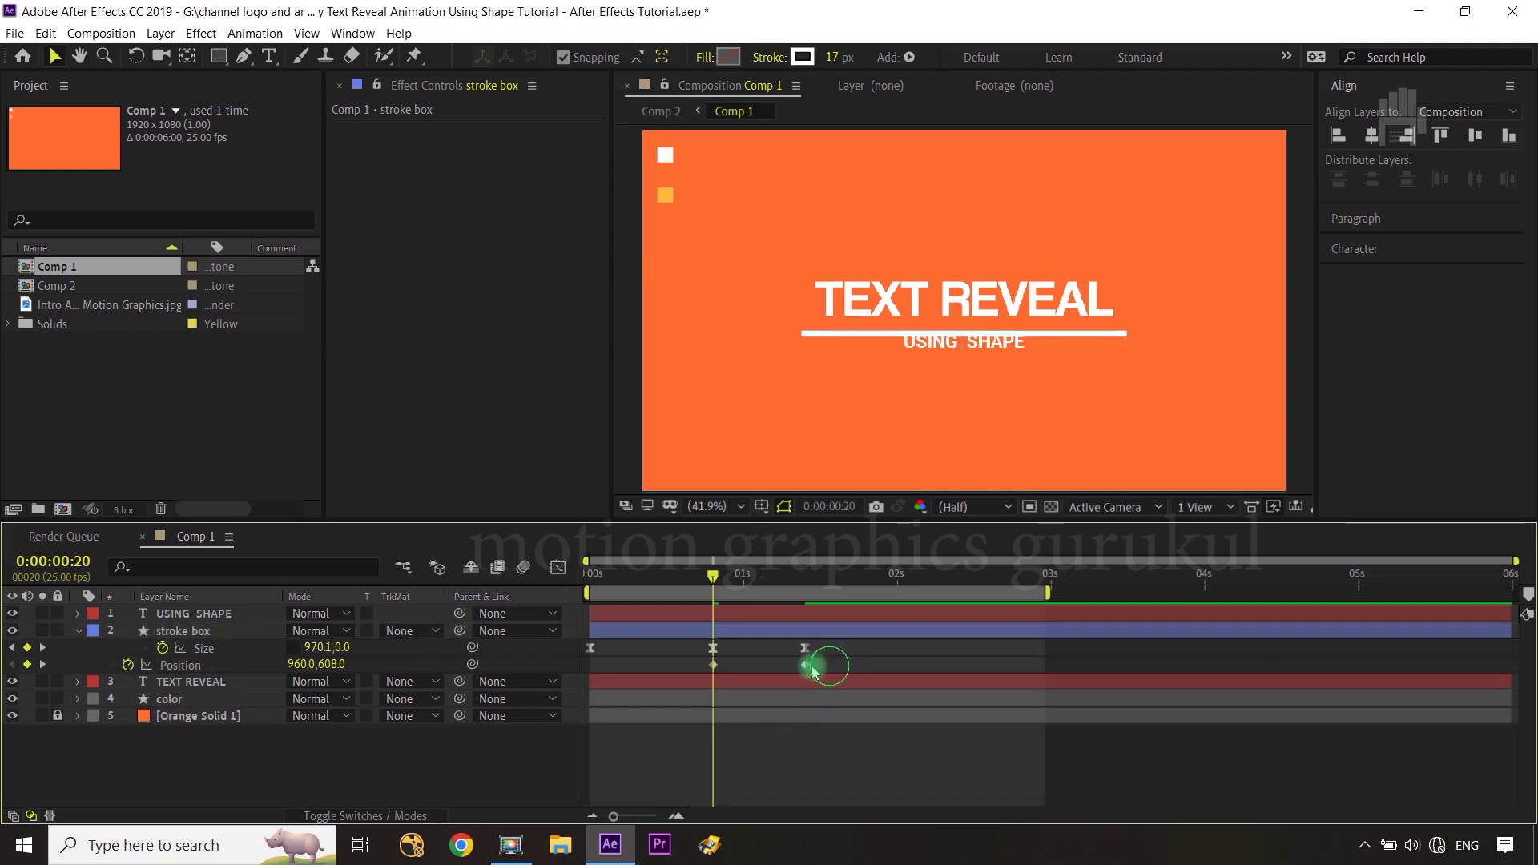
{"action": "left_click_drag", "start_coordinate": [813, 672], "coordinate": [704, 662]}
{"action": "key", "text": "F9"}
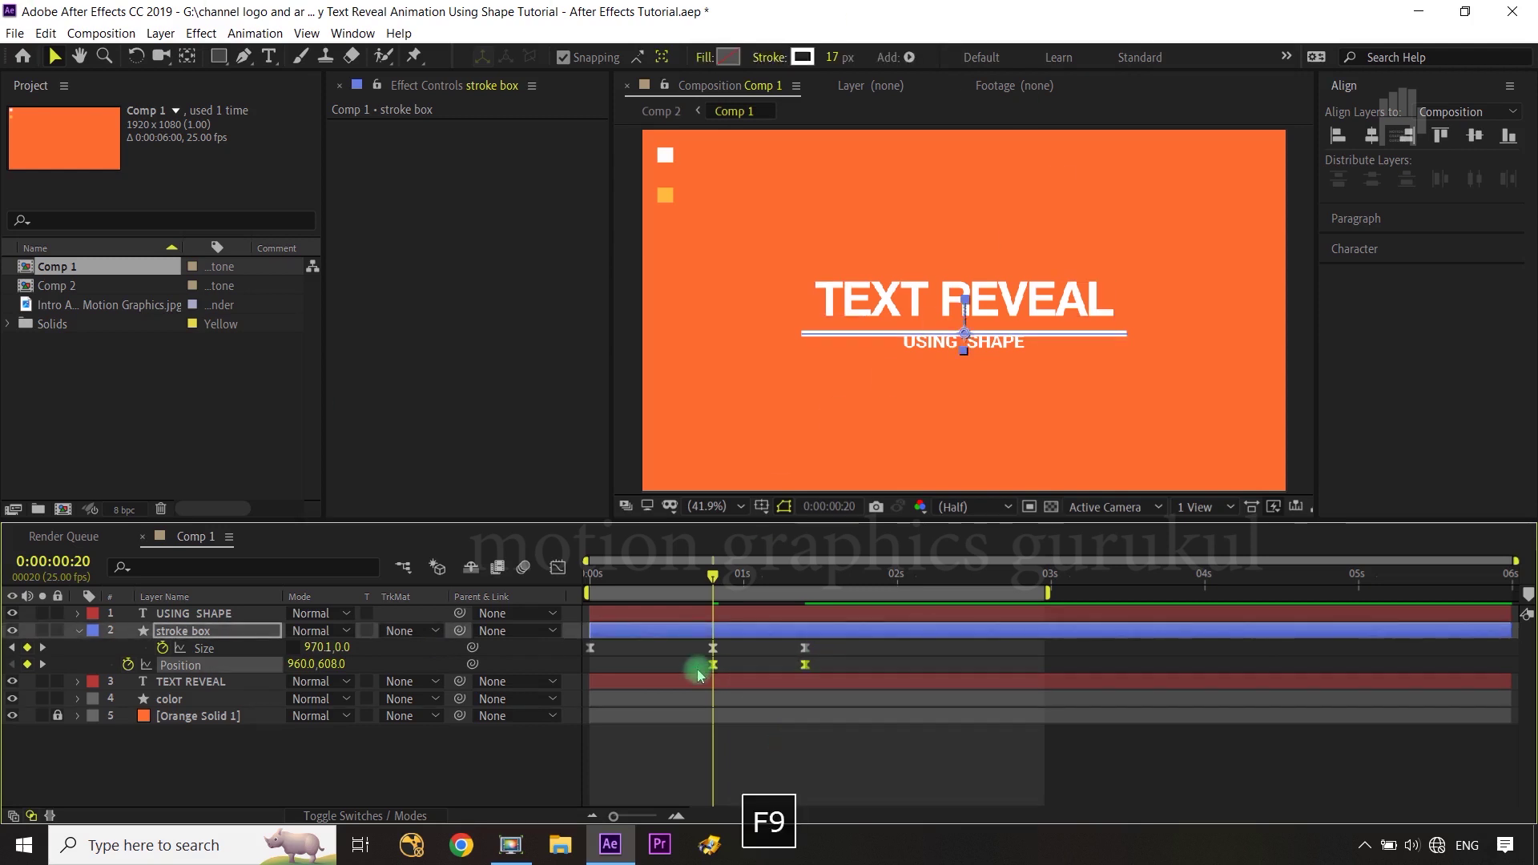
Step: Lengthen the incoming ease of the last Position keyframe in the speed graph so the movement peaks early
{"action": "left_click", "coordinate": [559, 568]}
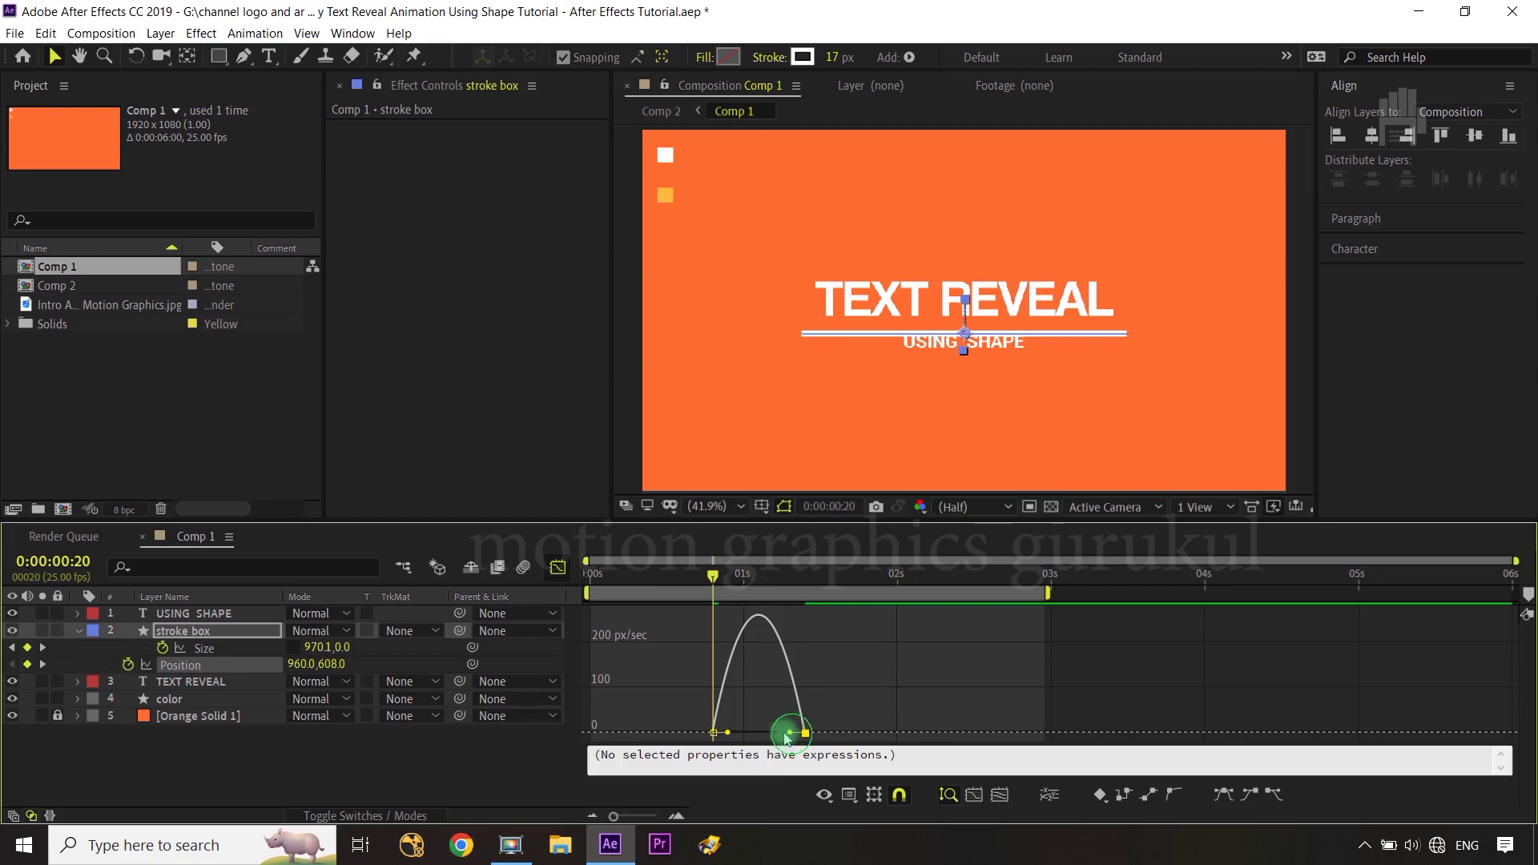
{"action": "left_click_drag", "start_coordinate": [787, 738], "coordinate": [725, 733]}
{"action": "left_click", "coordinate": [557, 568]}
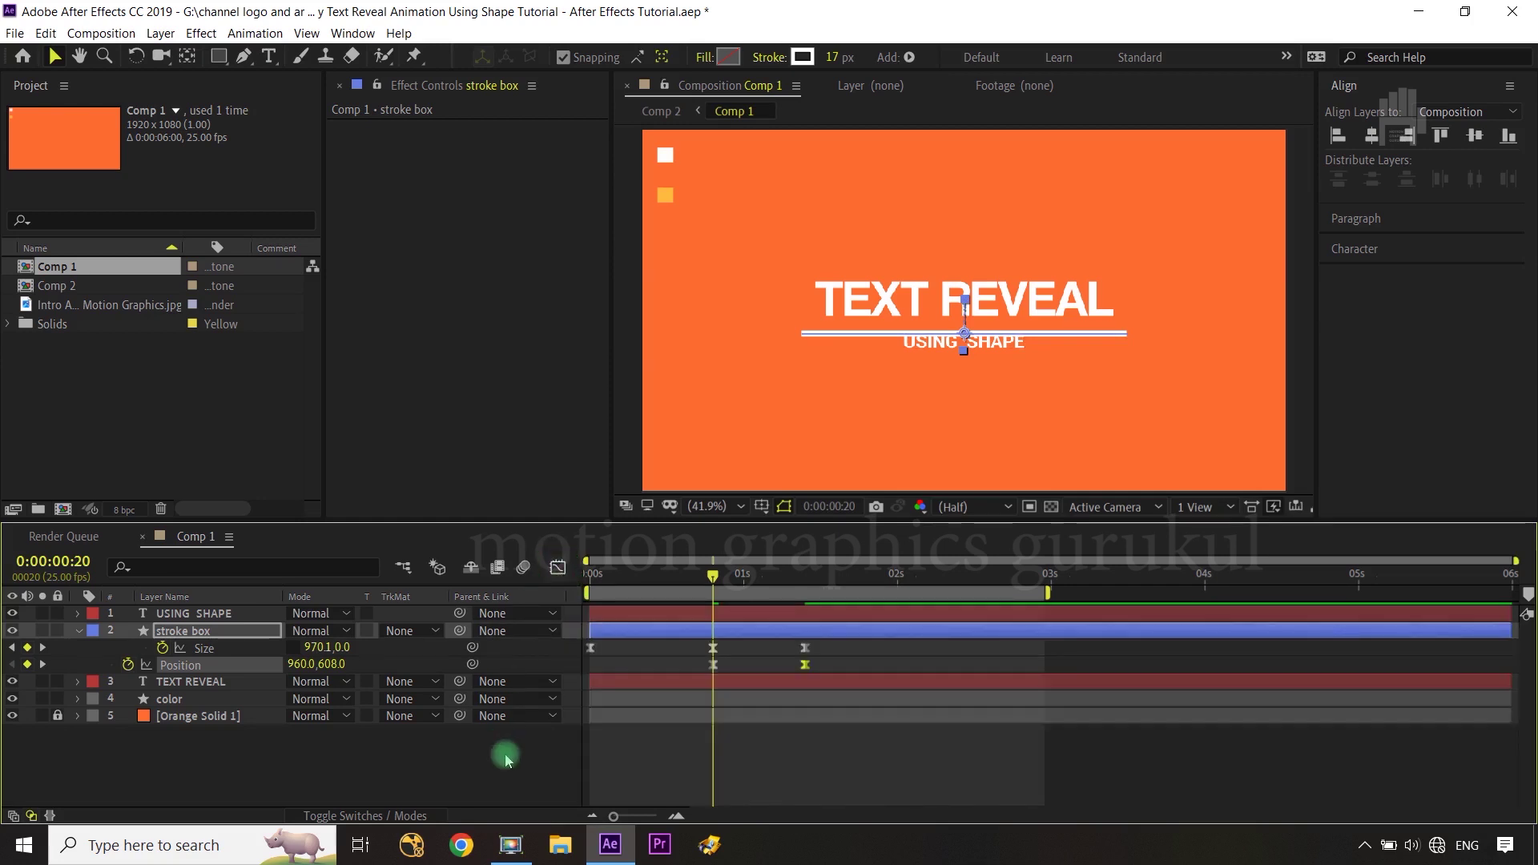
{"action": "left_click", "coordinate": [507, 760]}
Step: Check the rise frame by frame and shift both Position keyframes three frames later, starting at 0:00:00:23
{"action": "mouse_move", "coordinate": [713, 575]}
{"action": "left_mouse_down"}
{"action": "mouse_move", "coordinate": [766, 574]}
{"action": "mouse_move", "coordinate": [717, 591]}
{"action": "mouse_move", "coordinate": [761, 608]}
{"action": "mouse_move", "coordinate": [705, 600]}
{"action": "left_mouse_up"}
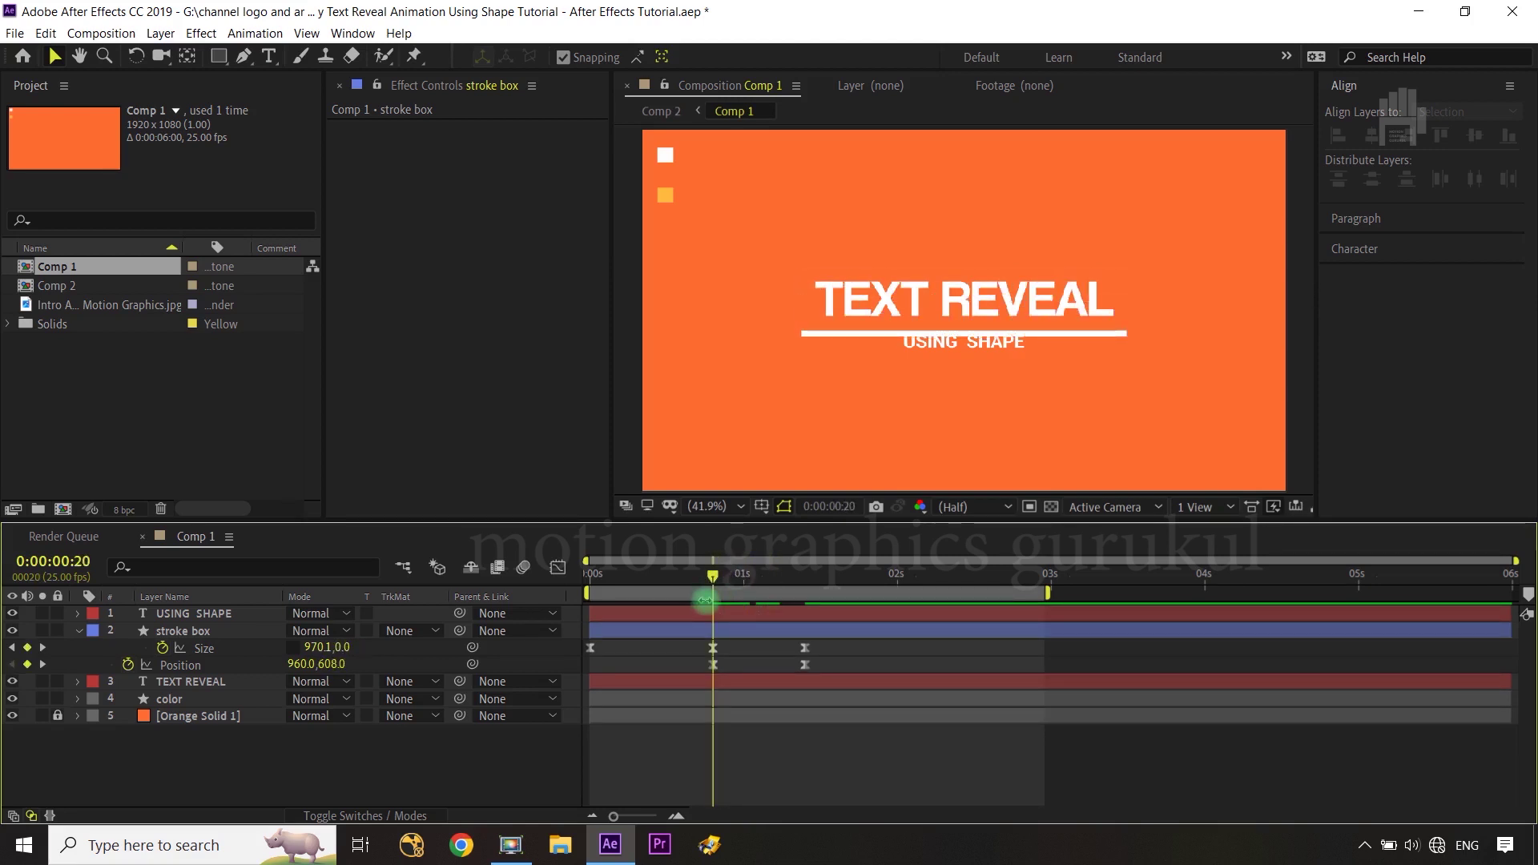
{"action": "key", "text": "ctrl+Right"}
{"action": "key", "text": "ctrl+Right"}
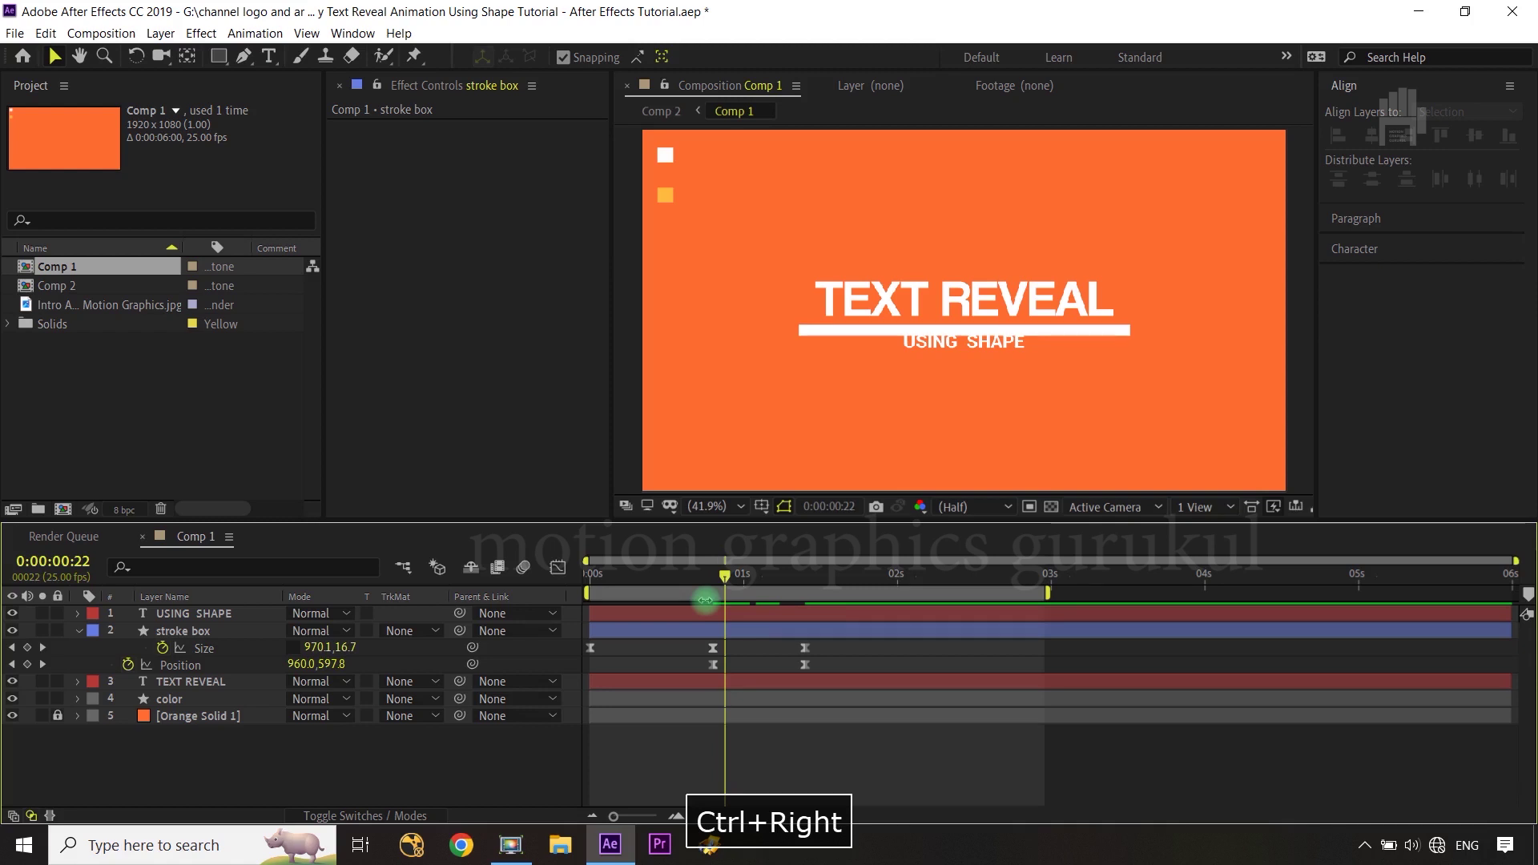
{"action": "key", "text": "ctrl+Right"}
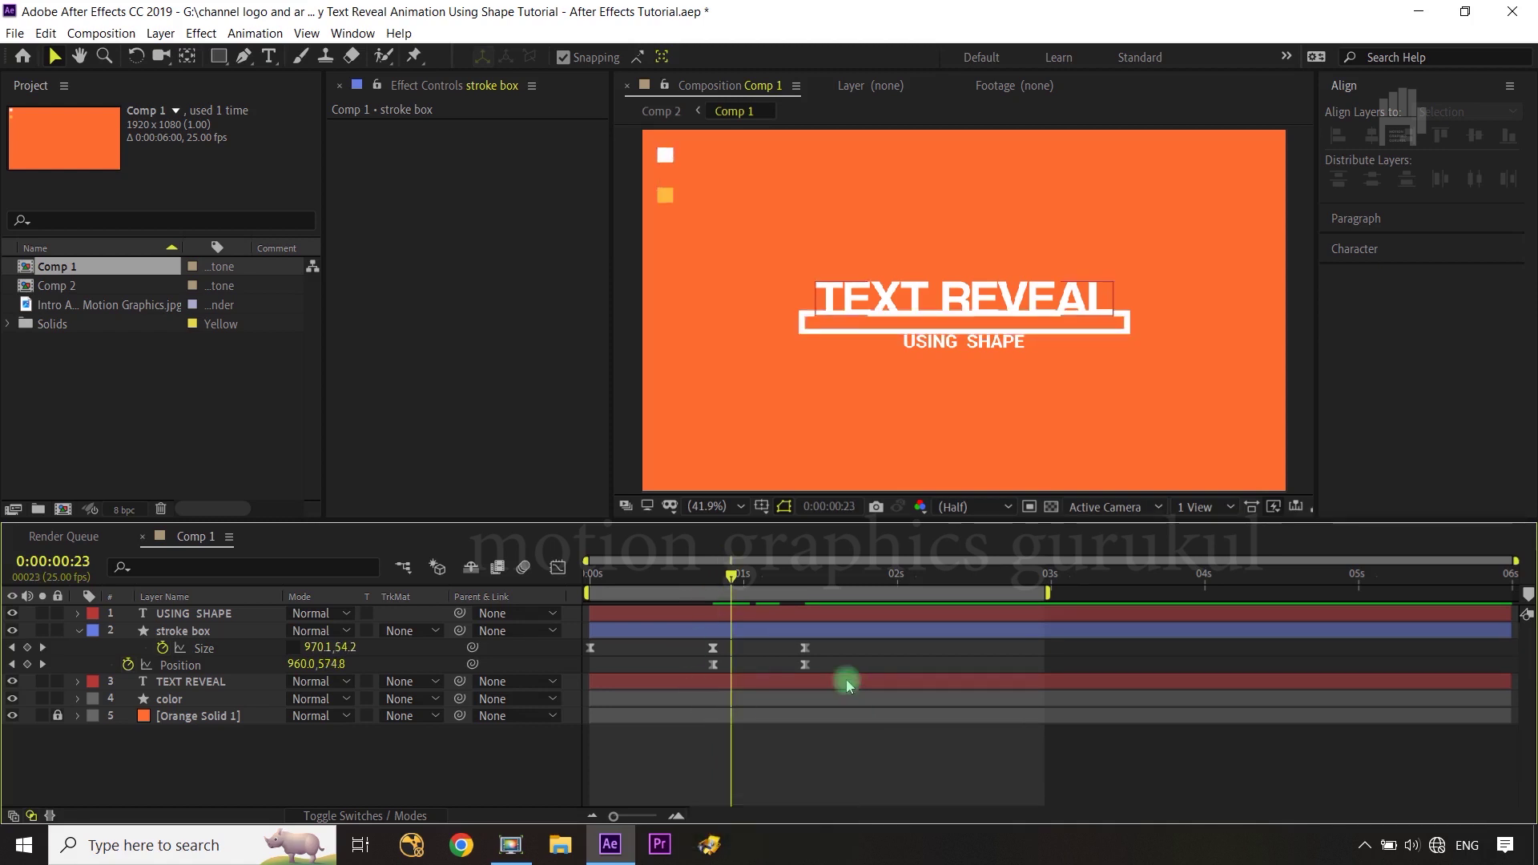
{"action": "mouse_move", "coordinate": [827, 662]}
{"action": "left_mouse_down"}
{"action": "mouse_move", "coordinate": [694, 669]}
{"action": "mouse_move", "coordinate": [727, 673]}
{"action": "left_mouse_up"}
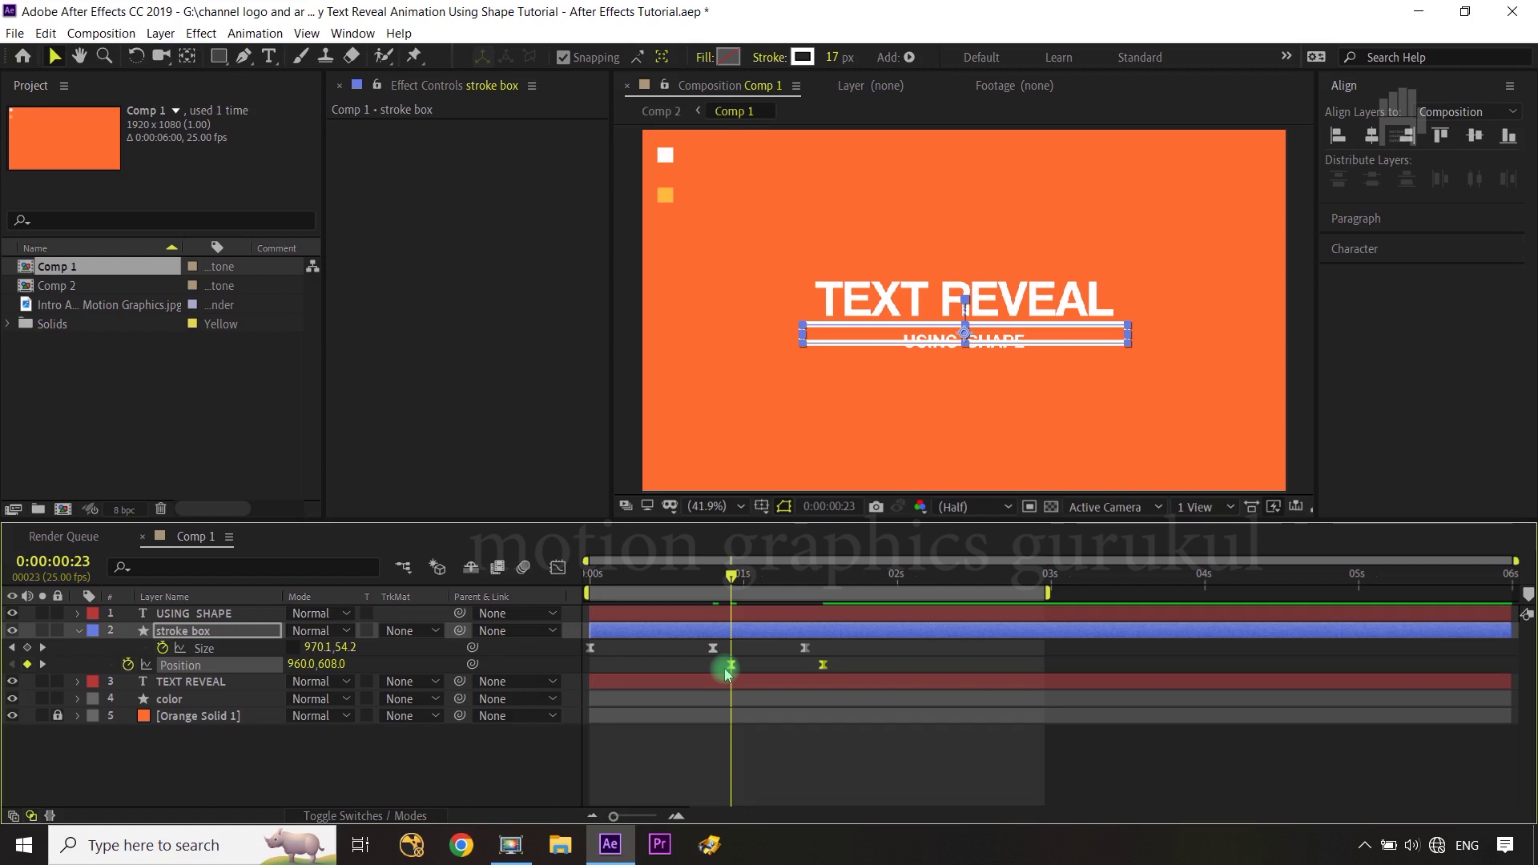
Step: Preview the combined size and position animation of the stroke box around the title up to 0:00:01:13
{"action": "left_click", "coordinate": [730, 574]}
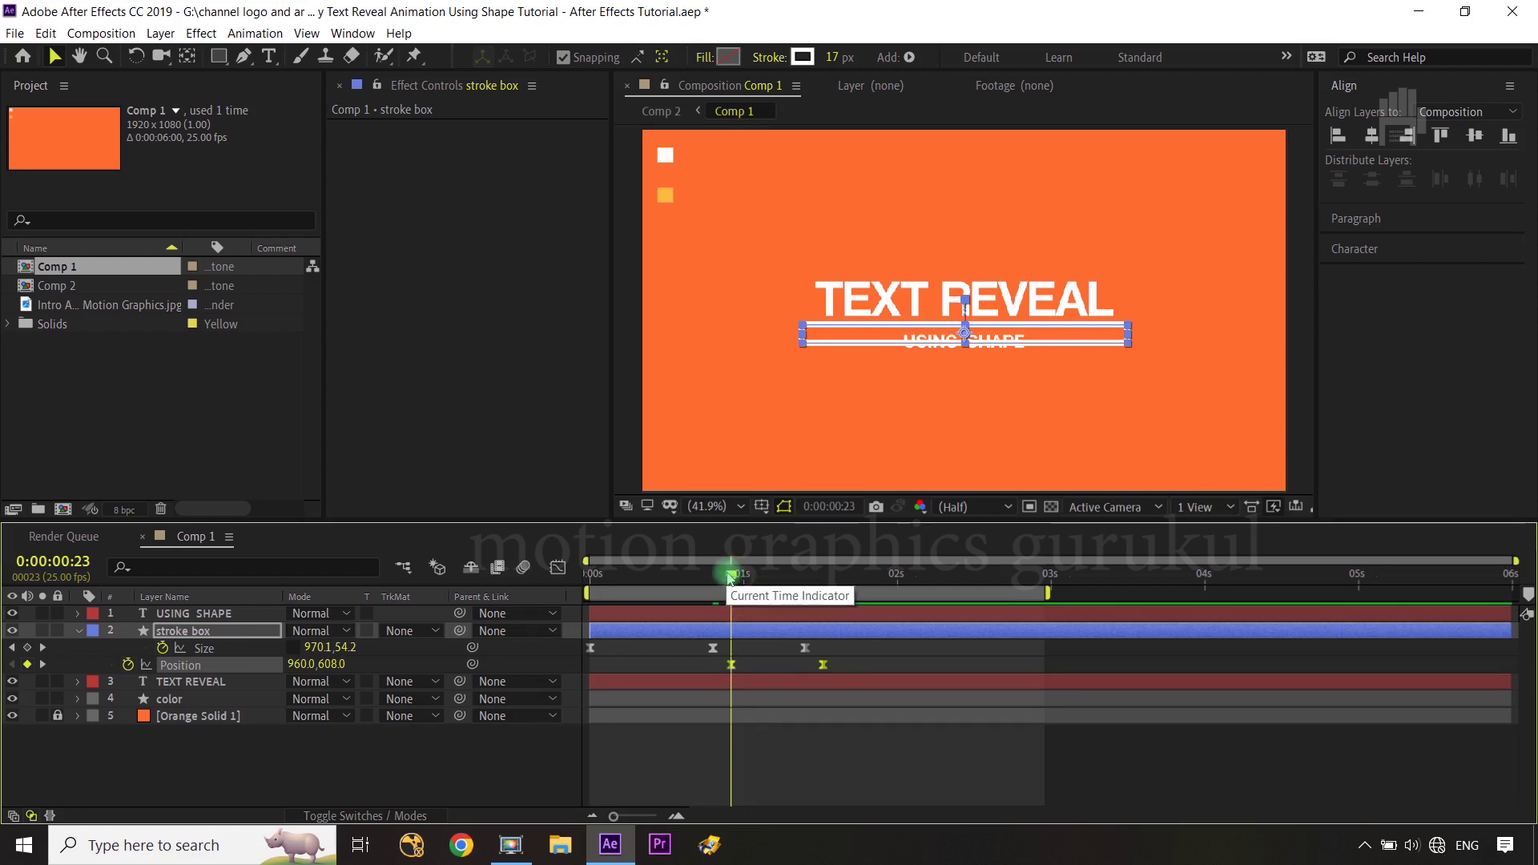
{"action": "mouse_move", "coordinate": [730, 577]}
{"action": "left_mouse_down"}
{"action": "mouse_move", "coordinate": [775, 590]}
{"action": "mouse_move", "coordinate": [731, 593]}
{"action": "left_mouse_up"}
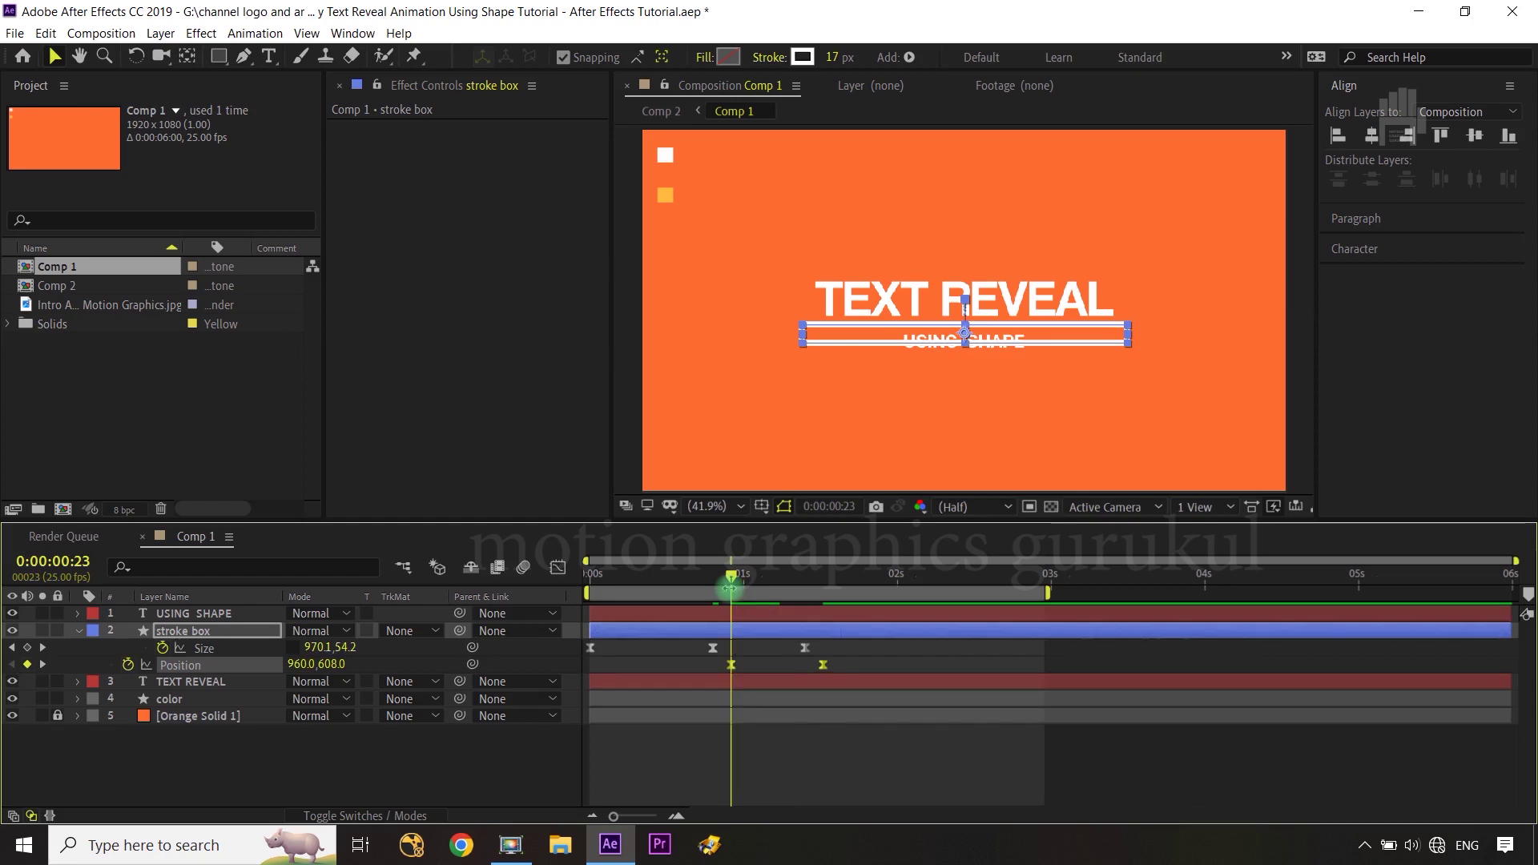
{"action": "left_click", "coordinate": [474, 790]}
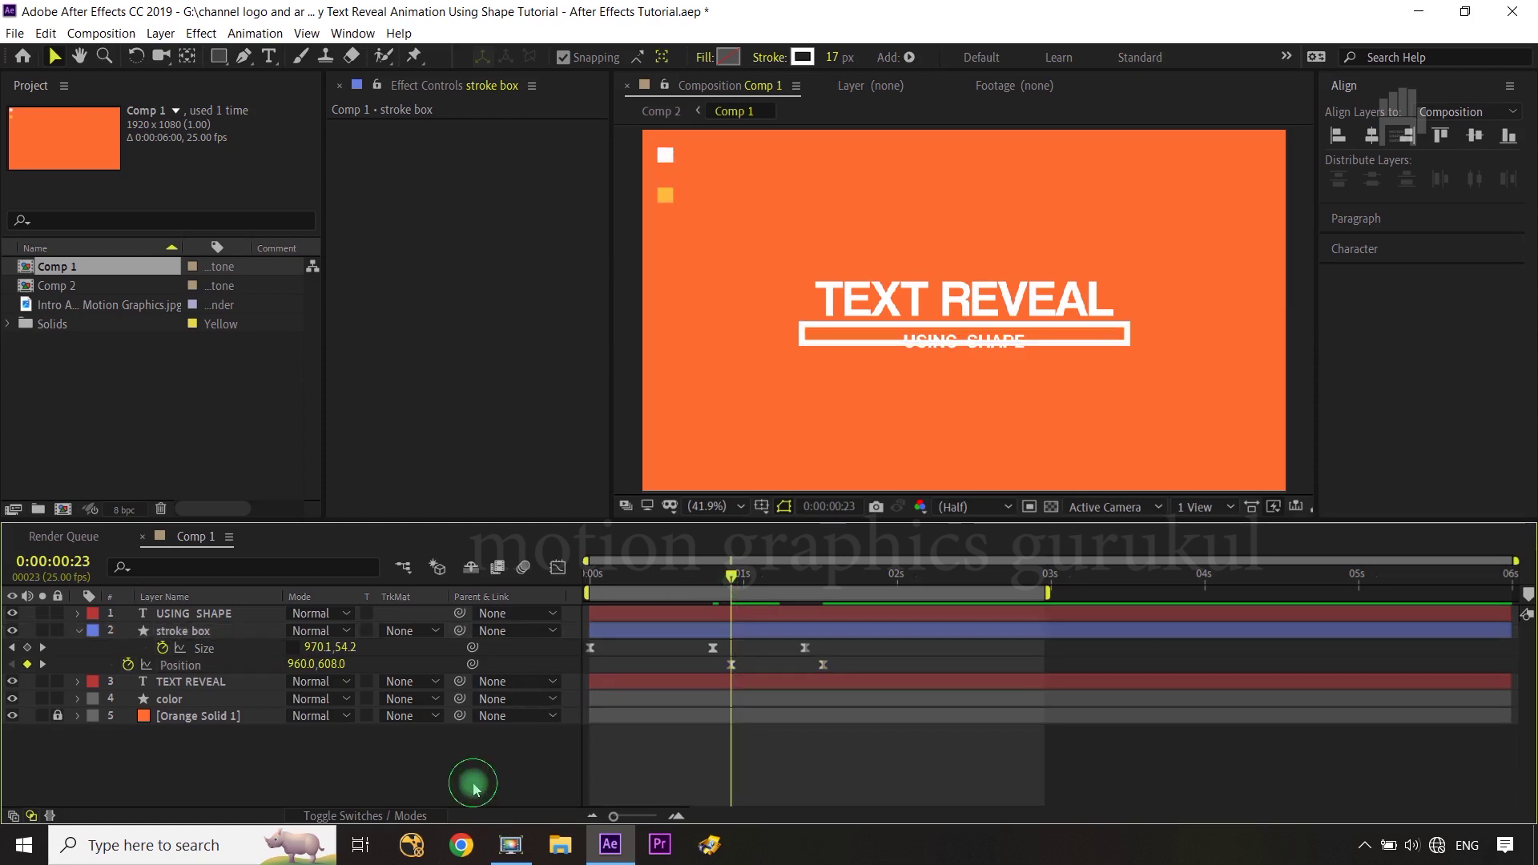
{"action": "mouse_move", "coordinate": [734, 581]}
{"action": "left_mouse_down"}
{"action": "mouse_move", "coordinate": [815, 589]}
{"action": "mouse_move", "coordinate": [724, 589]}
{"action": "mouse_move", "coordinate": [830, 593]}
{"action": "left_mouse_up"}
{"action": "left_click", "coordinate": [961, 410]}
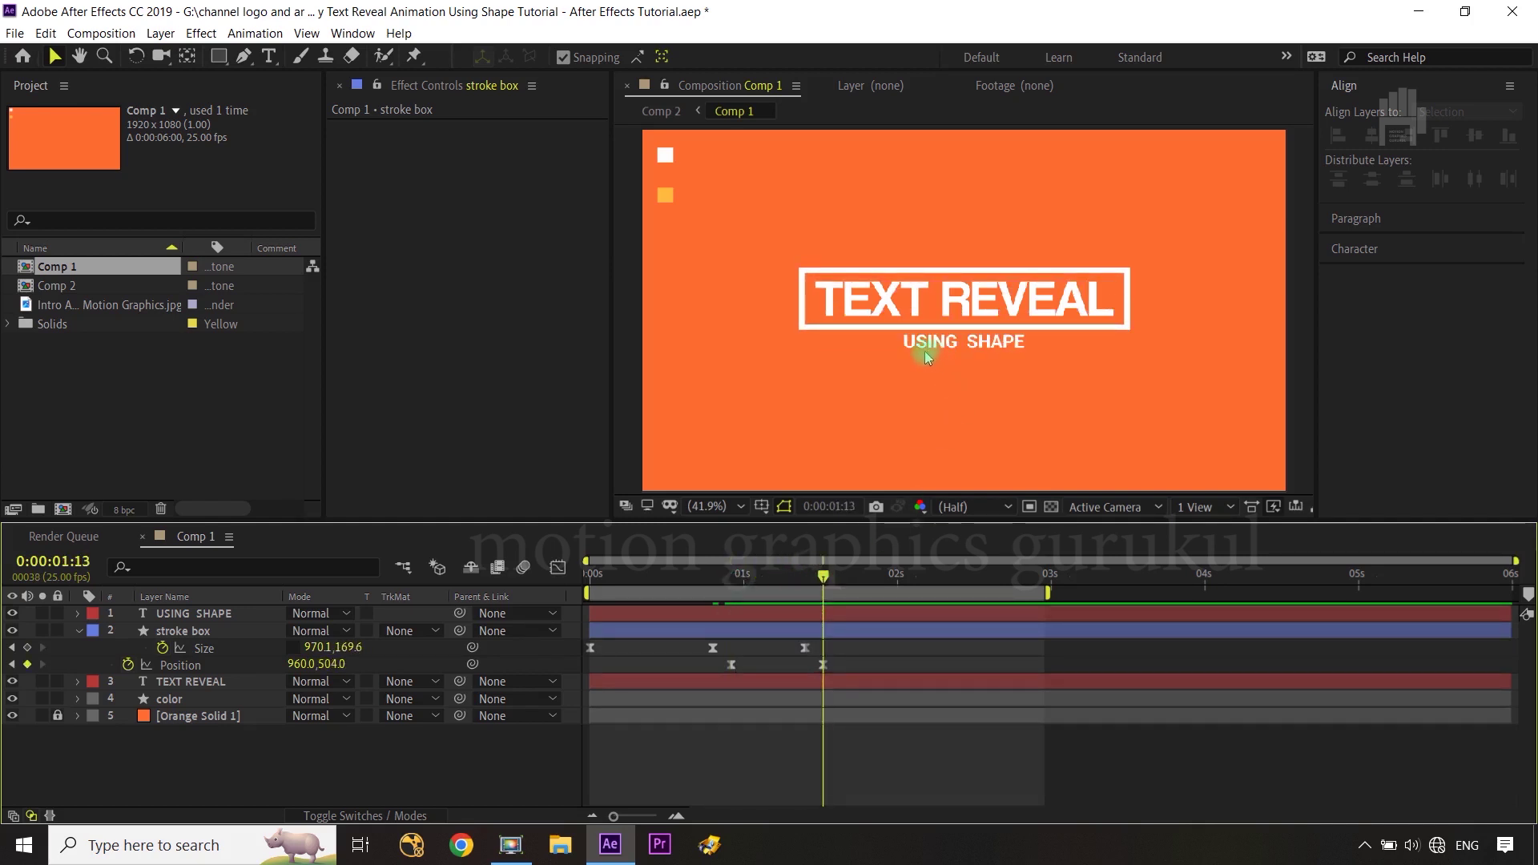
{"action": "left_click", "coordinate": [1001, 348]}
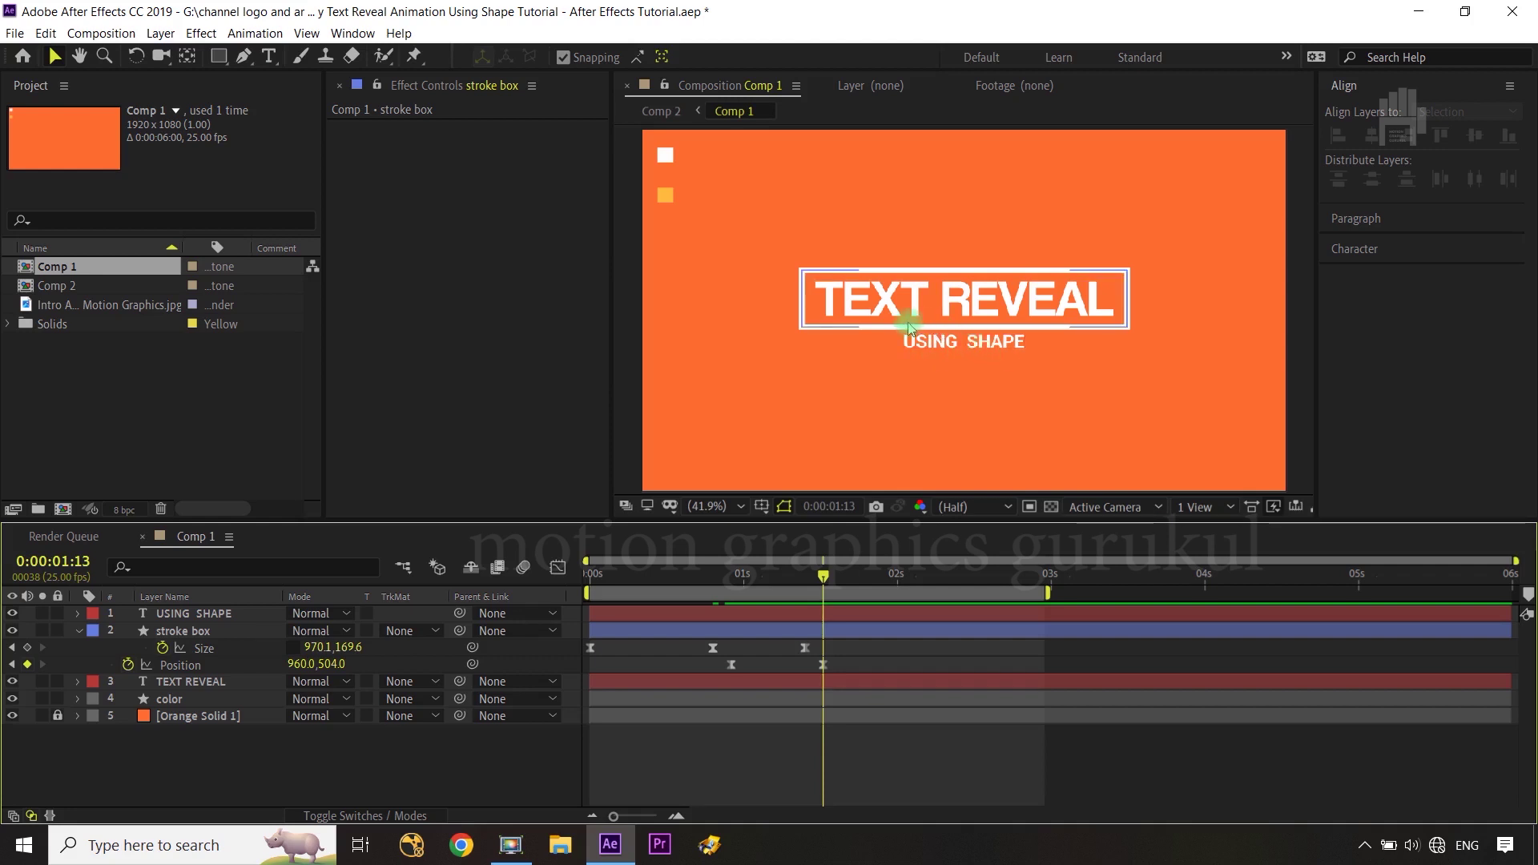
{"action": "left_click", "coordinate": [1008, 335]}
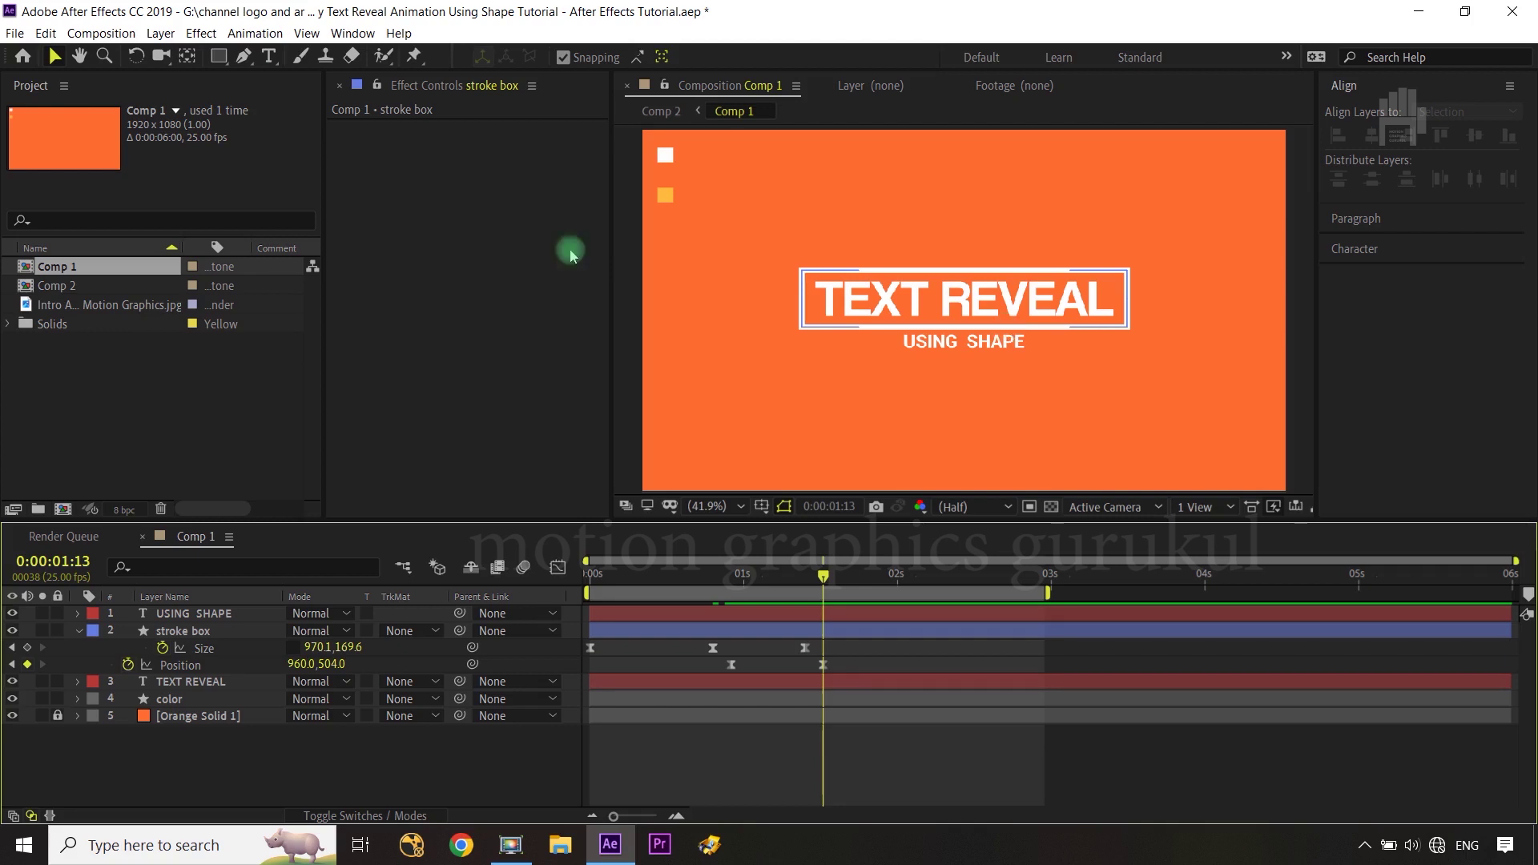
{"action": "left_click", "coordinate": [236, 769]}
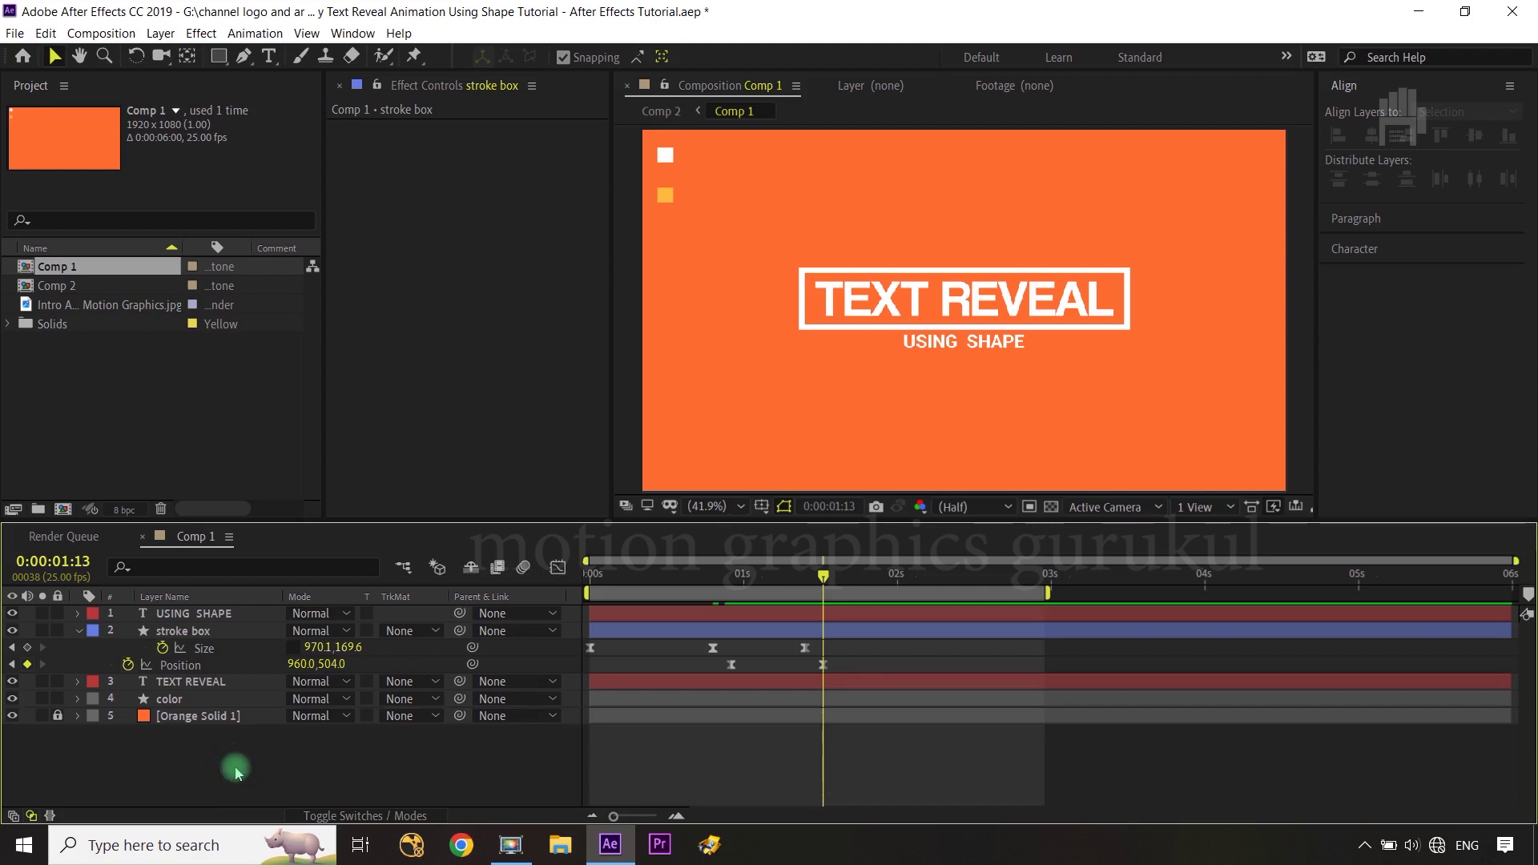
Step: Add Trim Paths to the stroke box layer's contents
{"action": "left_click", "coordinate": [207, 632]}
{"action": "left_click", "coordinate": [80, 638]}
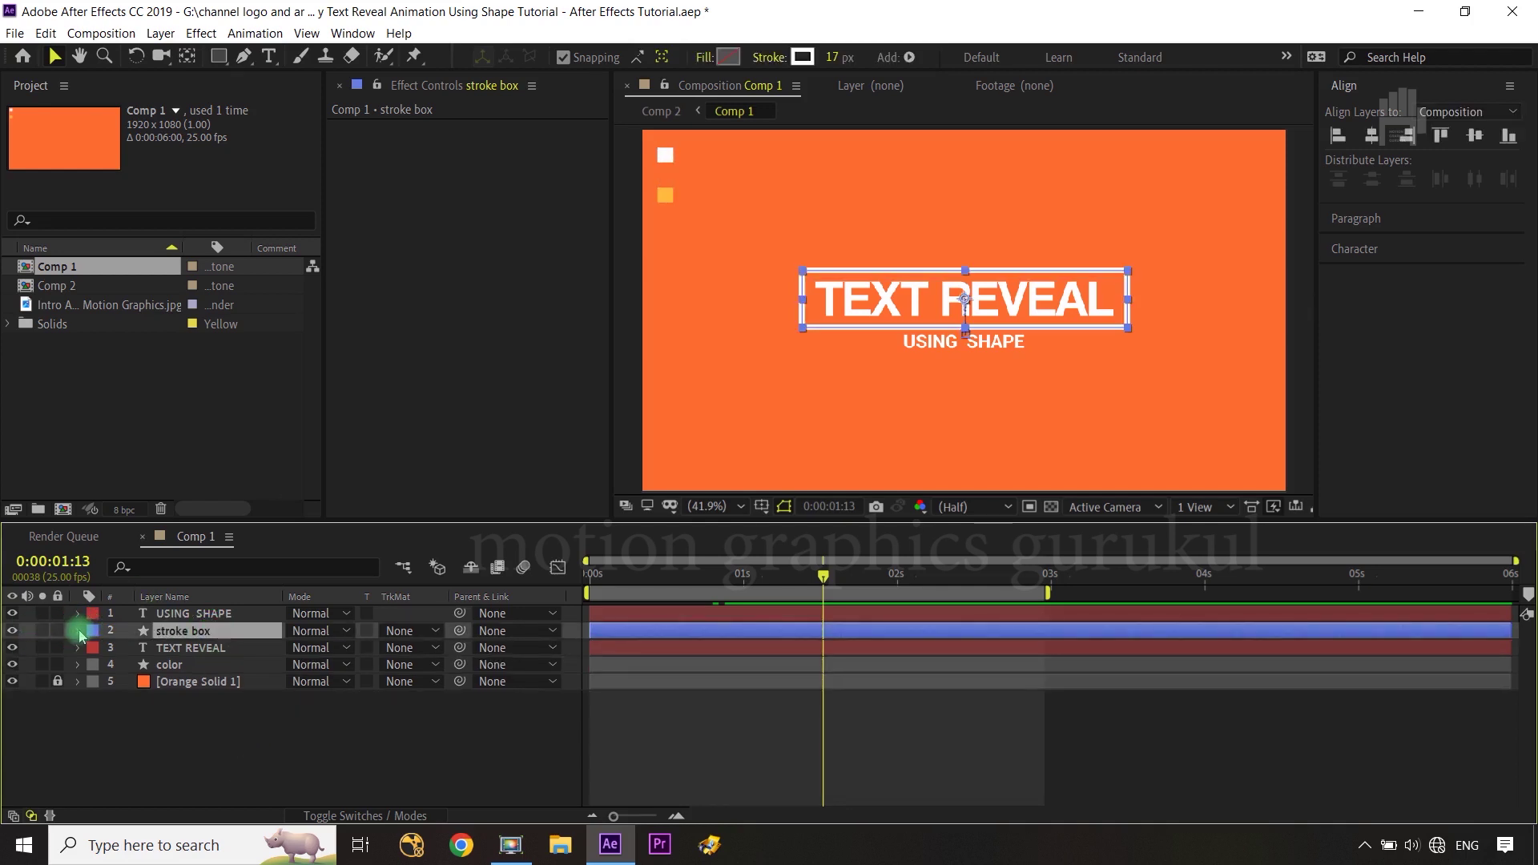
{"action": "left_click", "coordinate": [78, 631]}
{"action": "left_click", "coordinate": [437, 632]}
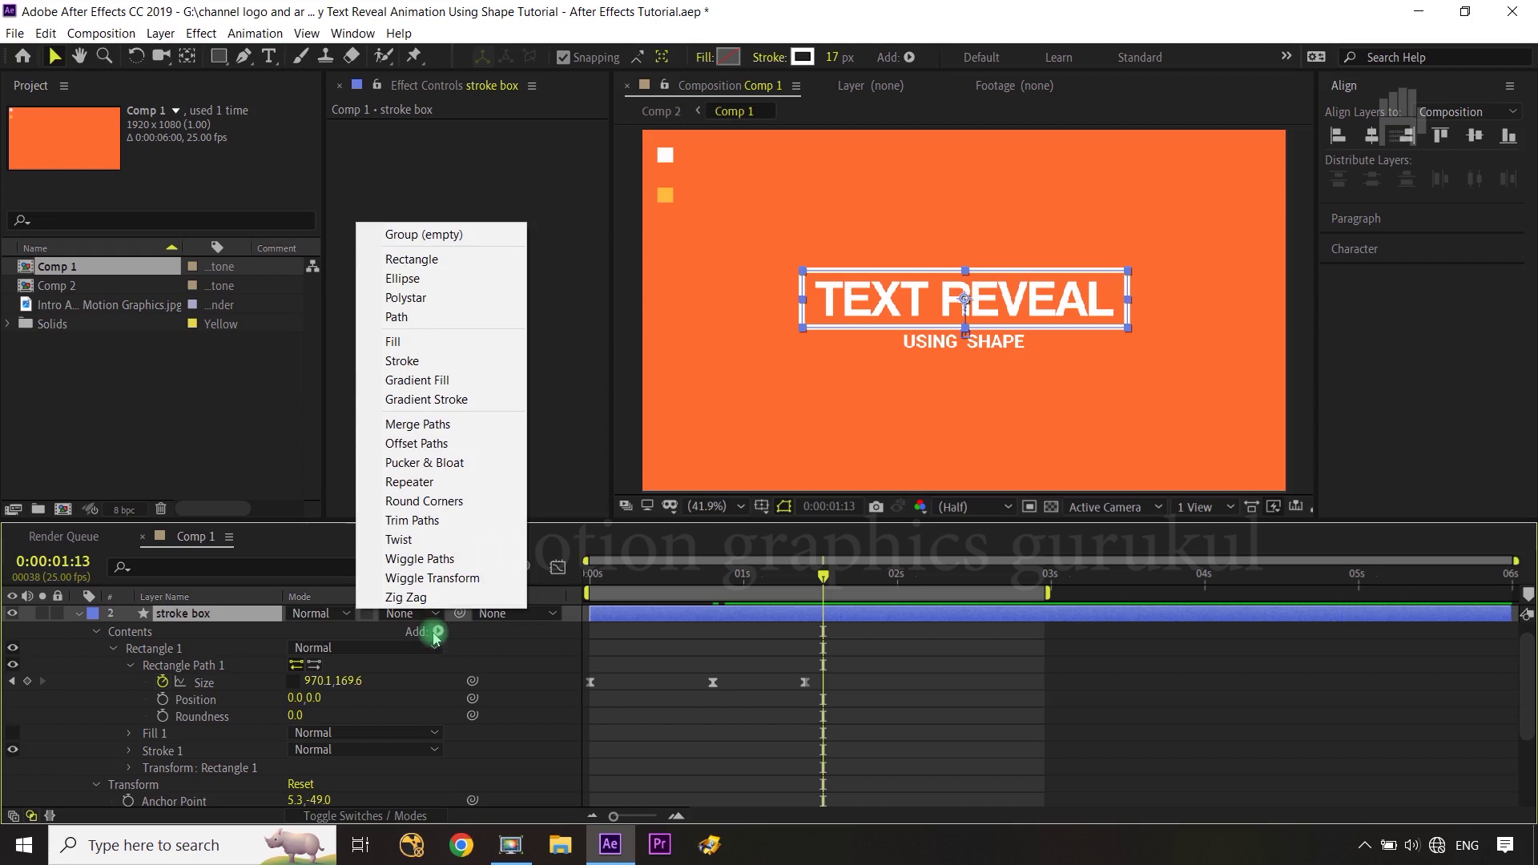
{"action": "left_click", "coordinate": [448, 528]}
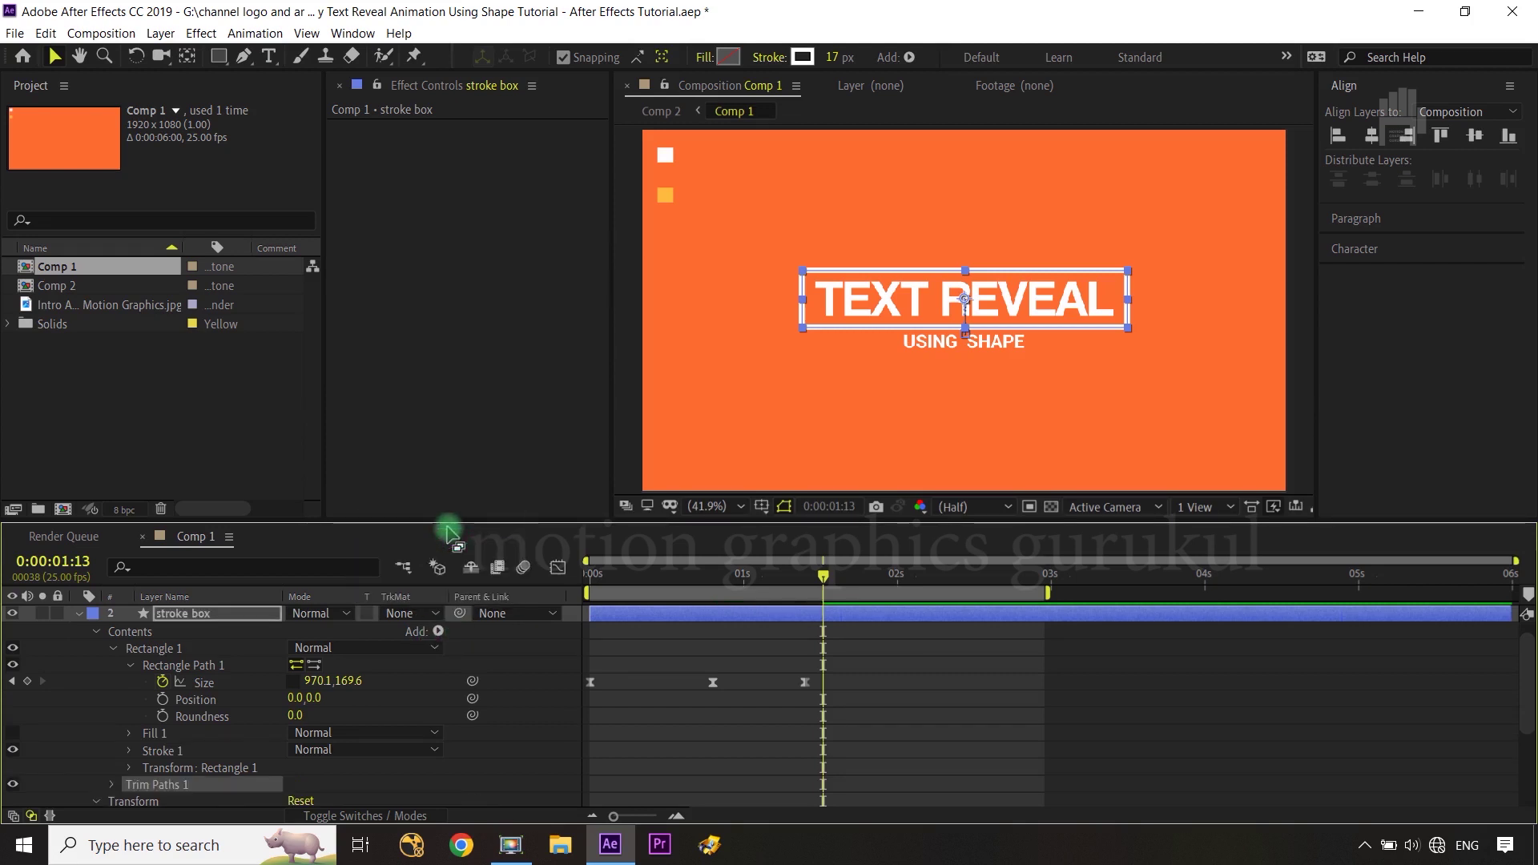
Step: Set Trim Paths keyframes at 0:00:01:13 for Start at 0% and End at 100%
{"action": "scroll", "coordinate": [526, 765], "scroll_direction": "down", "scroll_amount": 2}
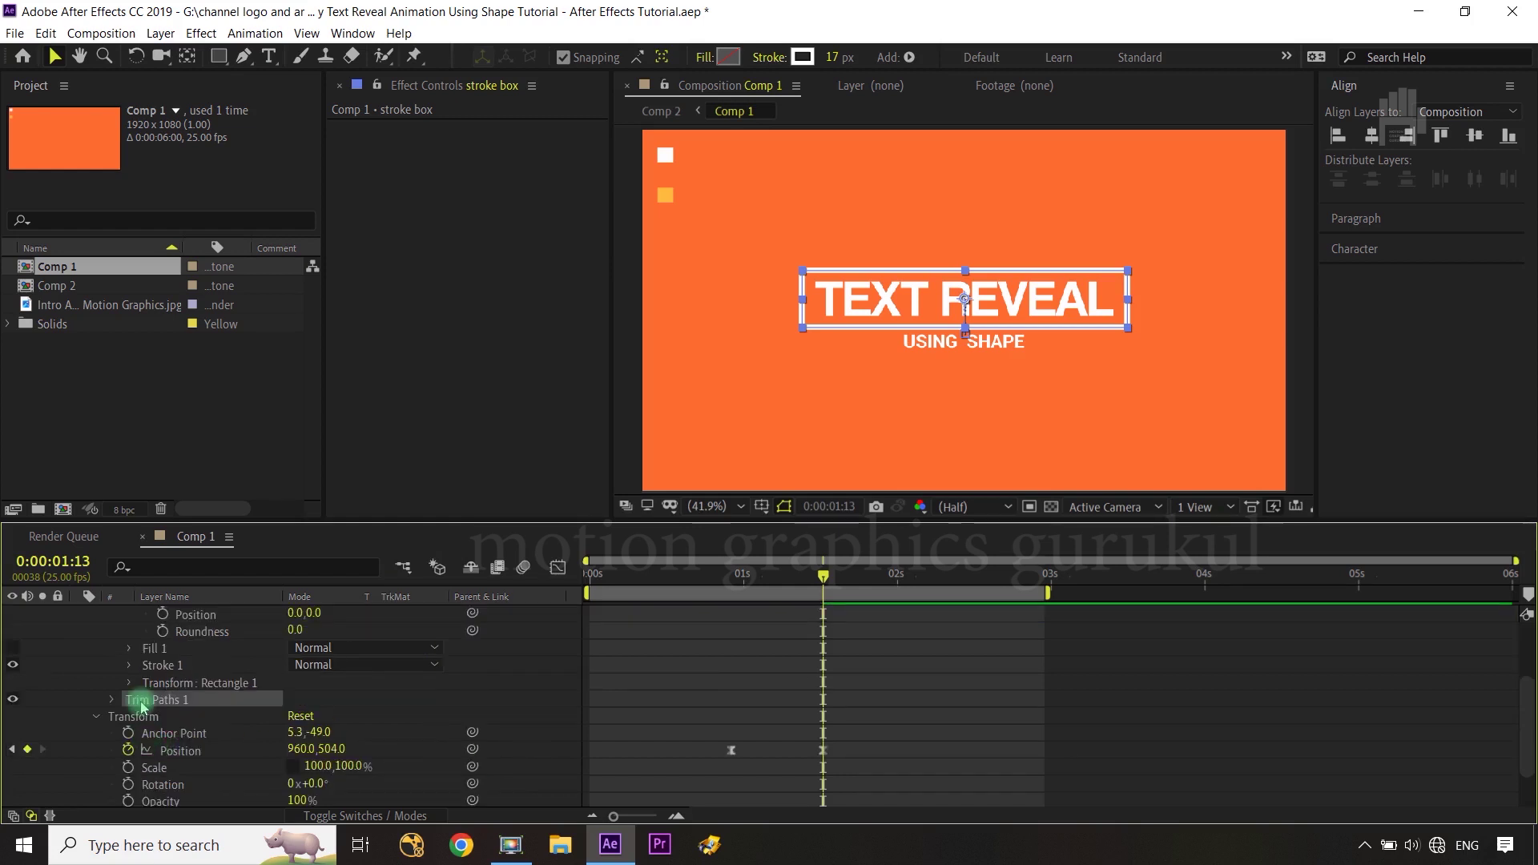
{"action": "left_click", "coordinate": [113, 701]}
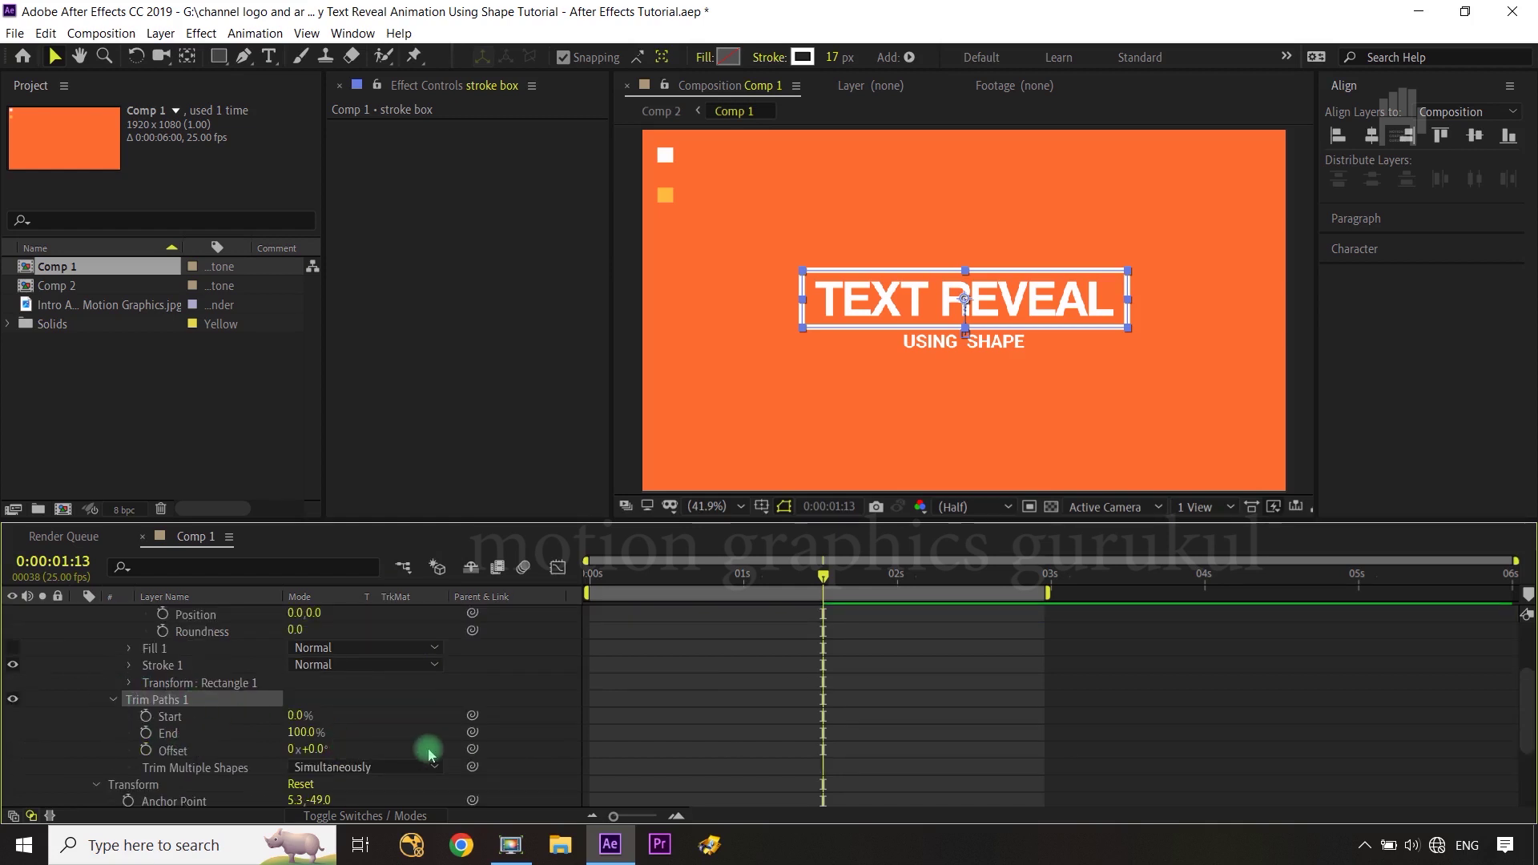
{"action": "scroll", "coordinate": [508, 742], "scroll_direction": "up", "scroll_amount": 4}
{"action": "scroll", "coordinate": [510, 753], "scroll_direction": "down", "scroll_amount": 6}
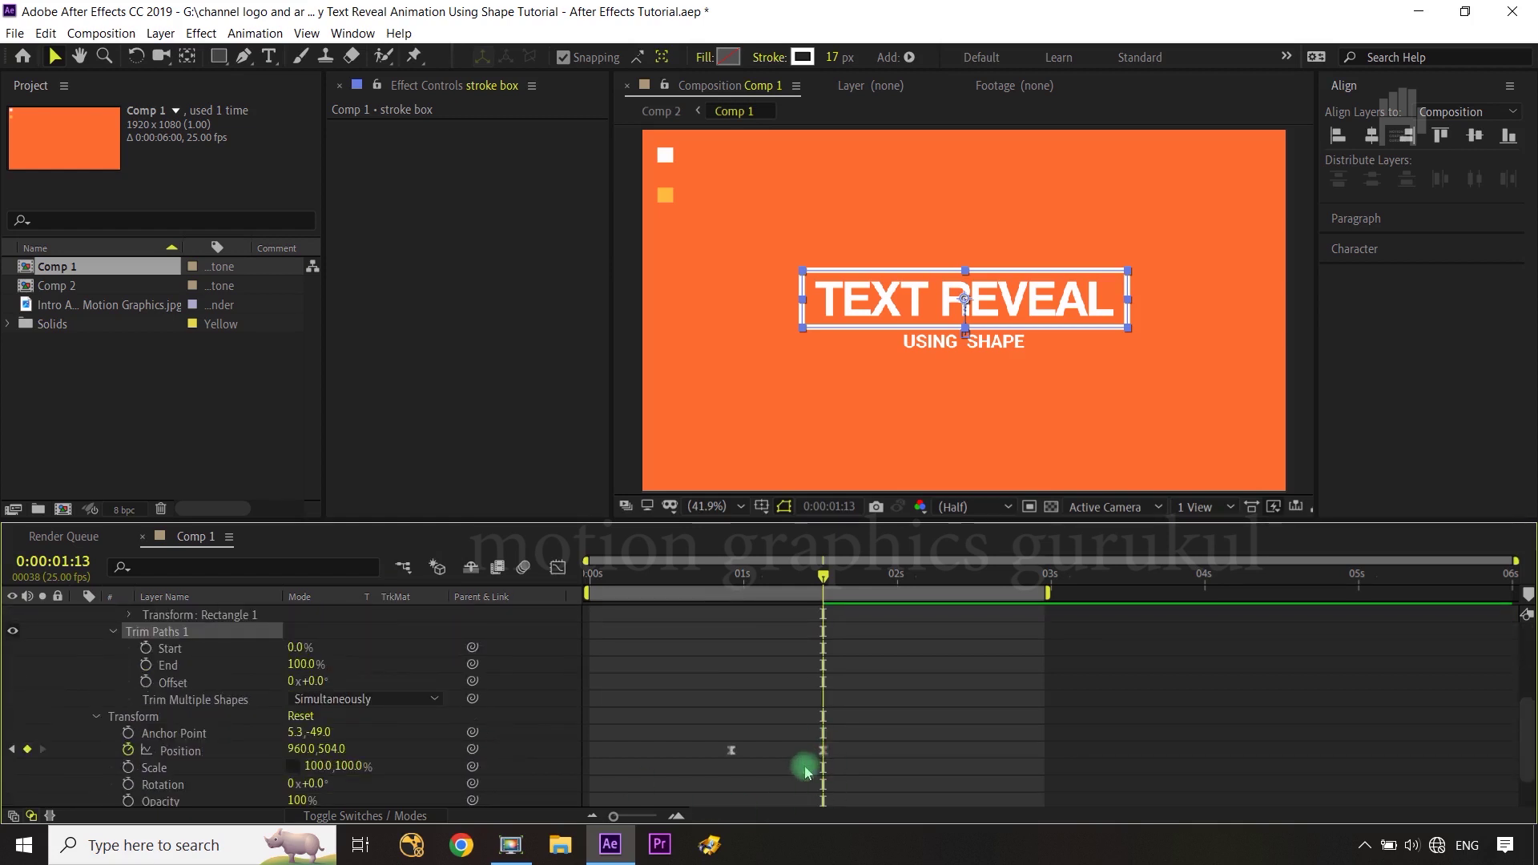
{"action": "left_click", "coordinate": [146, 648]}
{"action": "left_click", "coordinate": [146, 665]}
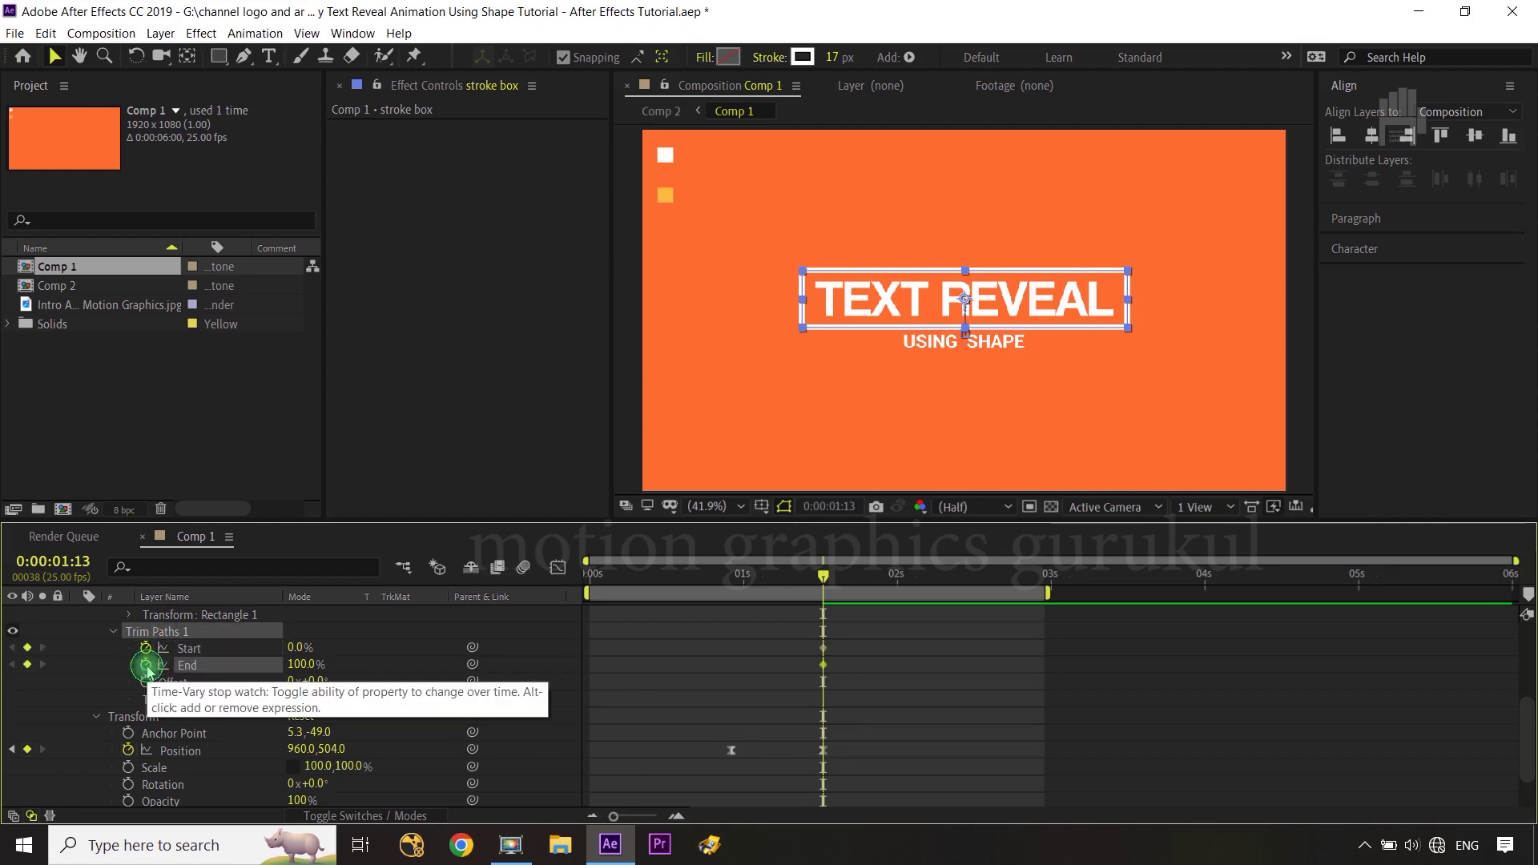
Step: Add Trim Paths keyframes at 0:00:00:23 for Start at 0% and End at 100%
{"action": "left_click_drag", "start_coordinate": [823, 589], "coordinate": [730, 577]}
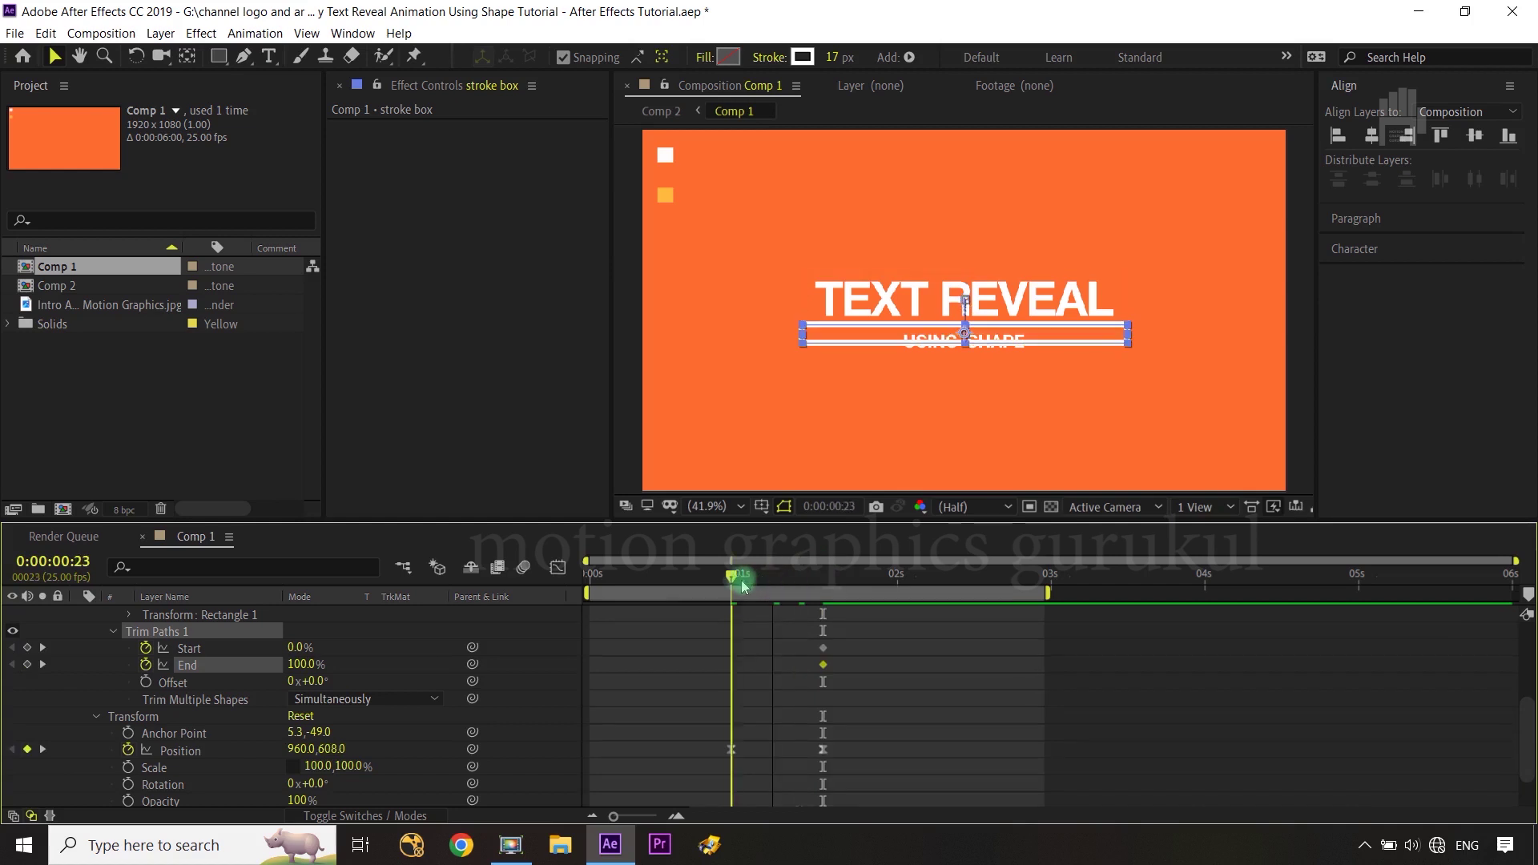
{"action": "left_click", "coordinate": [27, 648]}
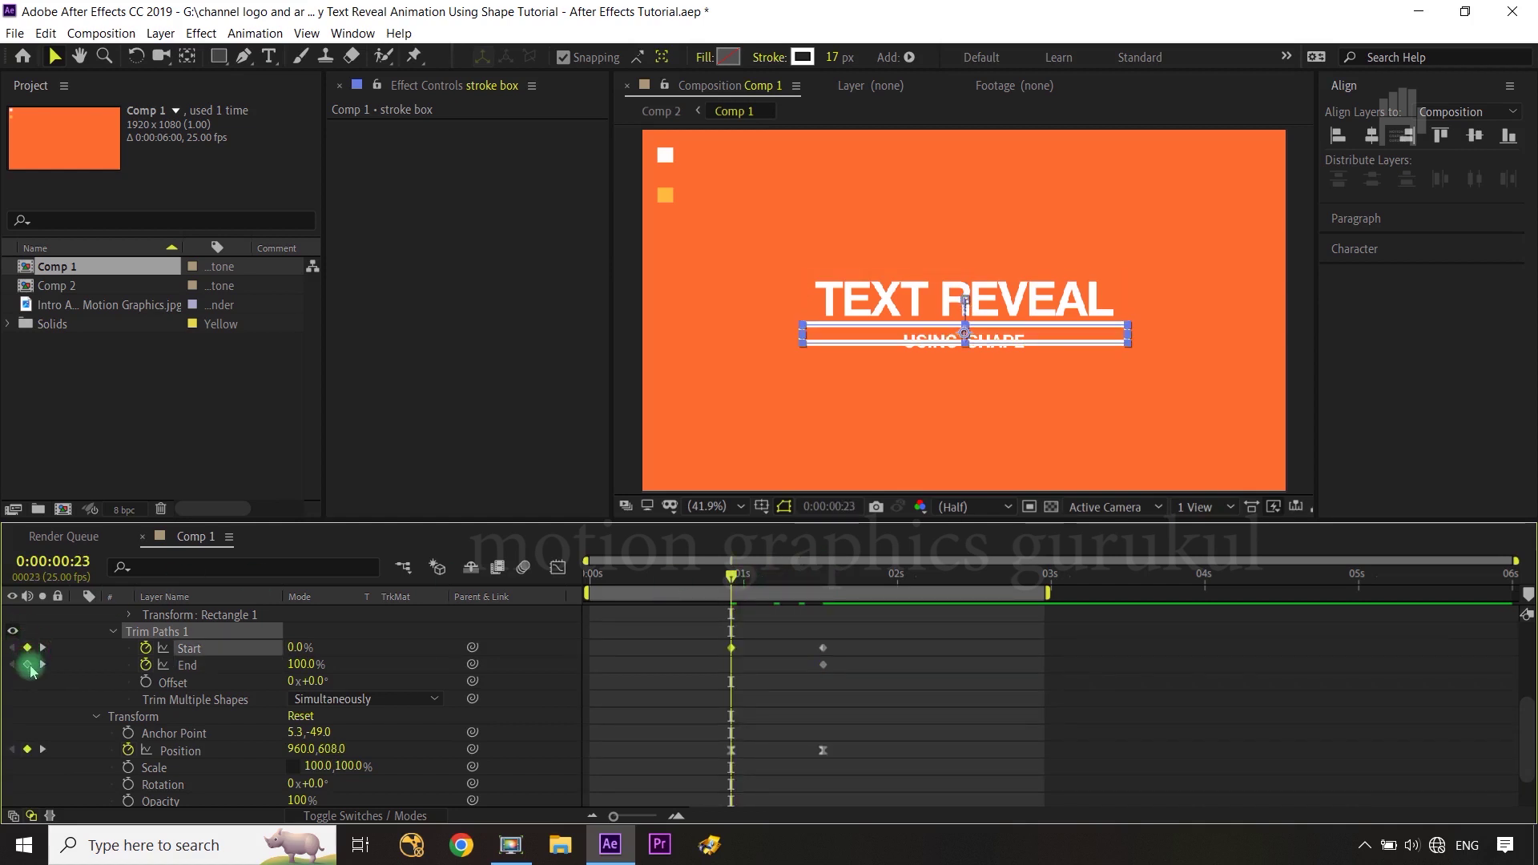
{"action": "left_click", "coordinate": [27, 664]}
Step: At 0:00:01:13, lower the Trim Paths End to 63% and set the Offset to 103°
{"action": "left_click_drag", "start_coordinate": [734, 584], "coordinate": [823, 578]}
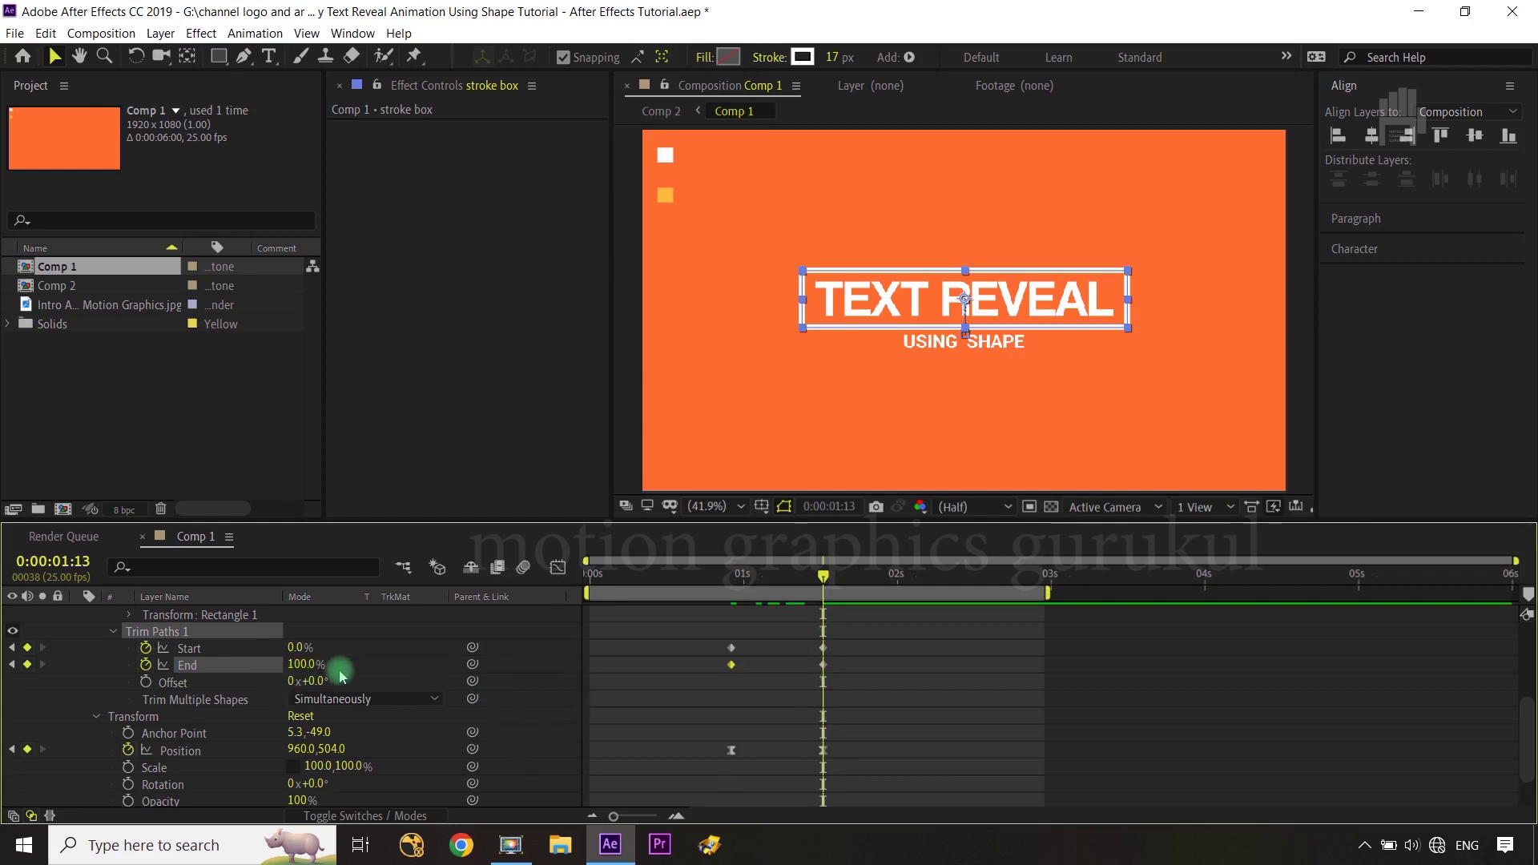
{"action": "left_click_drag", "start_coordinate": [293, 665], "coordinate": [259, 669]}
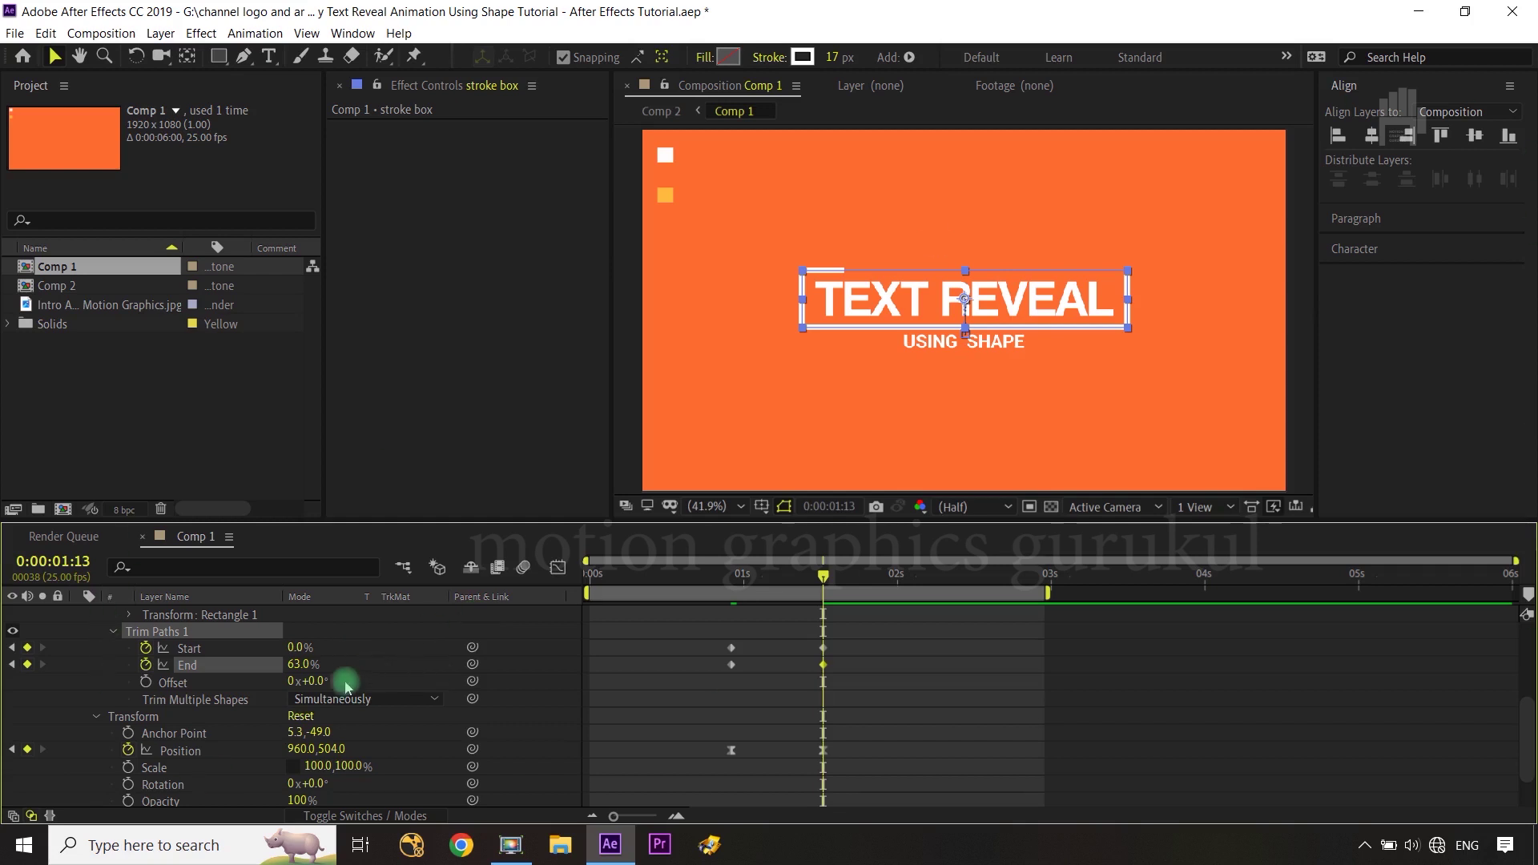
{"action": "left_click_drag", "start_coordinate": [317, 683], "coordinate": [413, 678]}
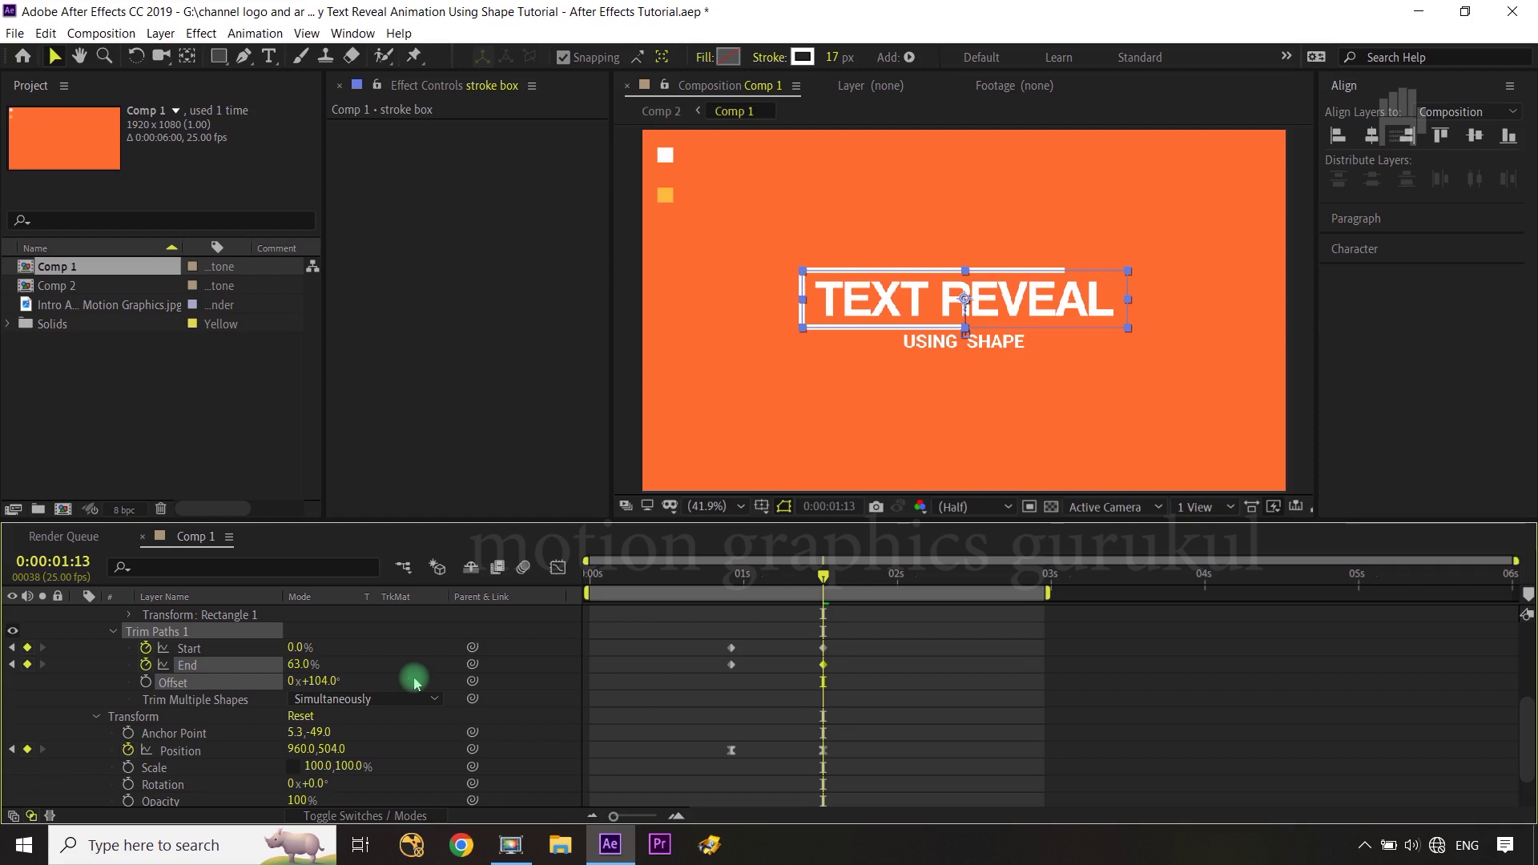
{"action": "left_click", "coordinate": [327, 679]}
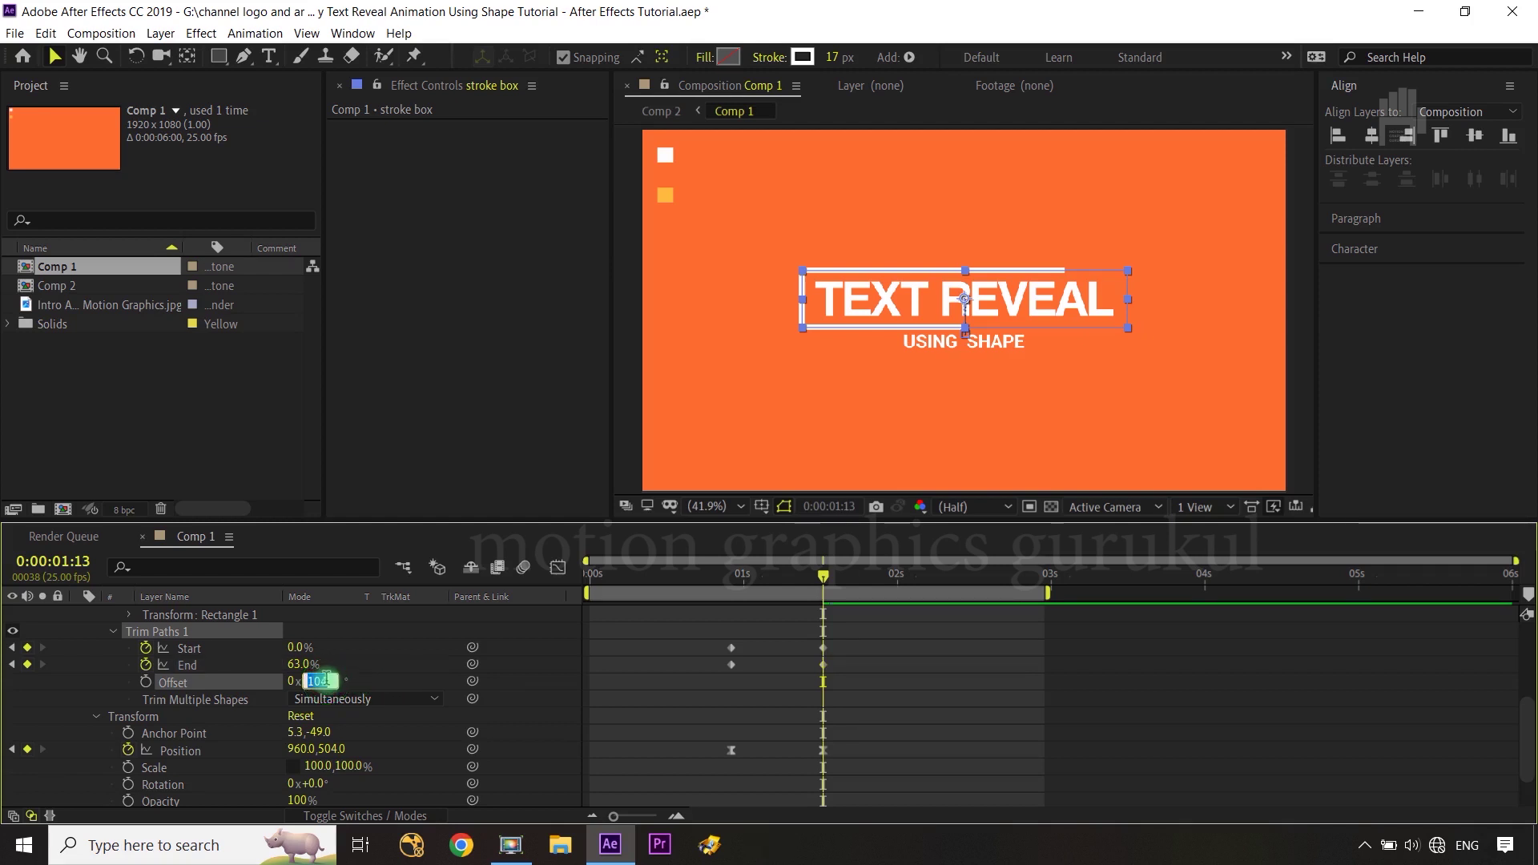
{"action": "type", "text": "103"}
{"action": "left_click", "coordinate": [385, 679]}
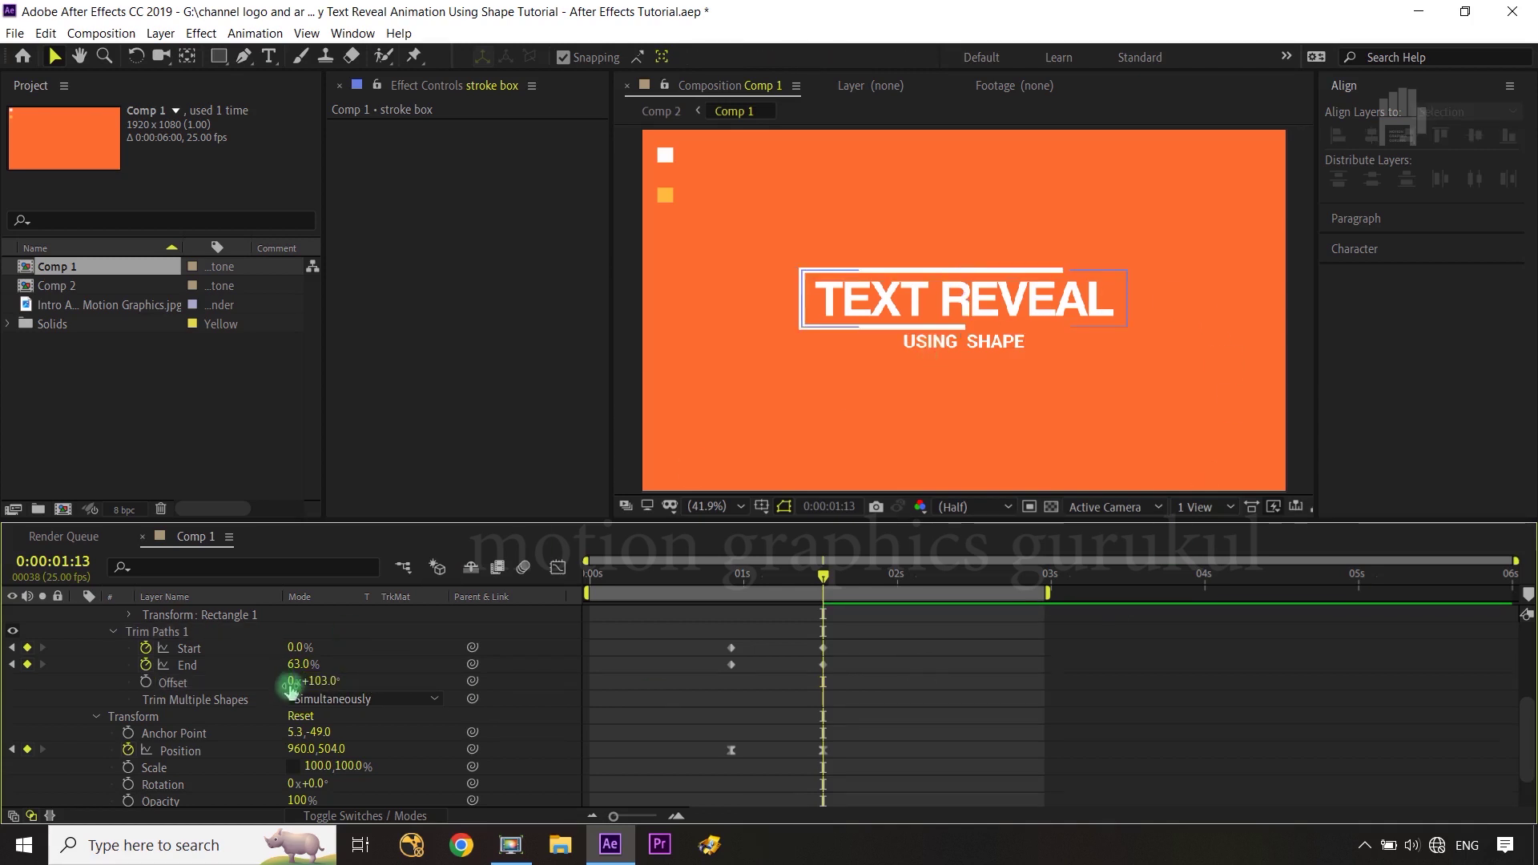
Step: Set the Trim Paths keyframes at 0:00:01:13 to End 91% and Start 9%
{"action": "left_click_drag", "start_coordinate": [303, 667], "coordinate": [331, 663]}
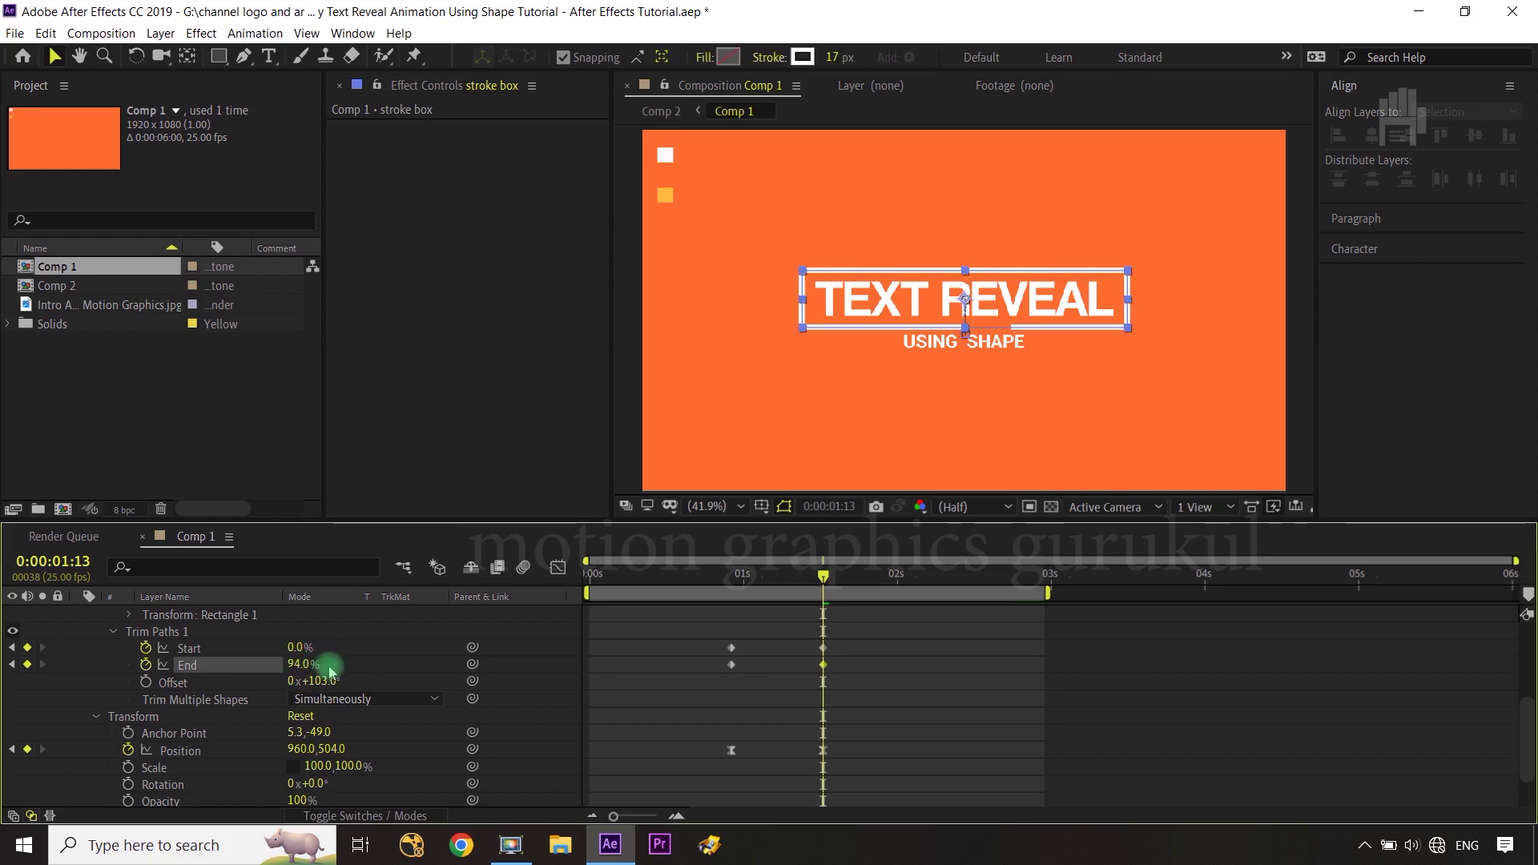
{"action": "left_click", "coordinate": [301, 671]}
{"action": "type", "text": "91"}
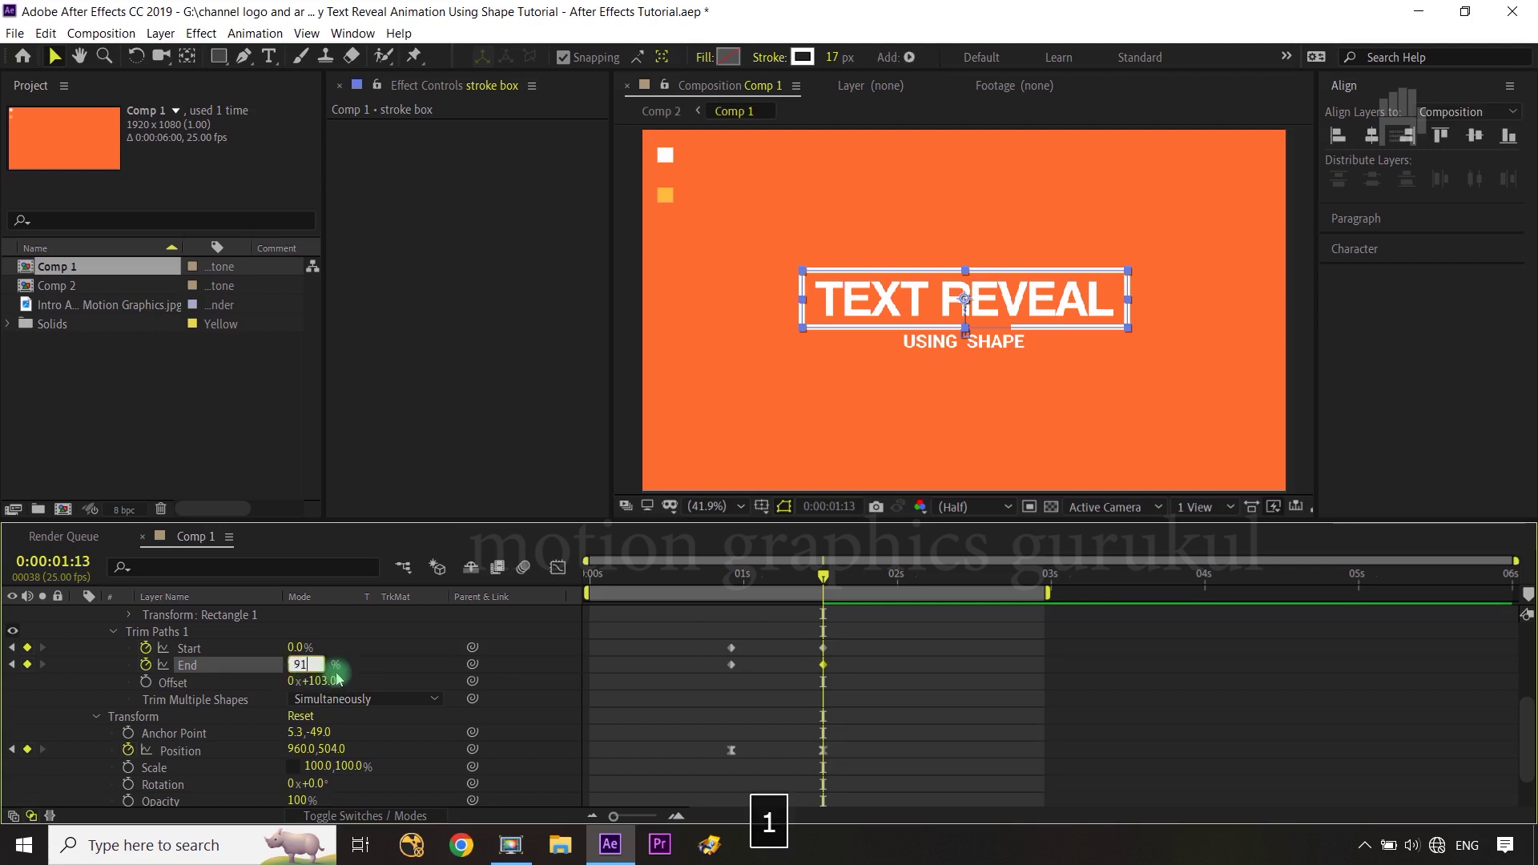
{"action": "left_click", "coordinate": [378, 659]}
{"action": "left_click", "coordinate": [1017, 519]}
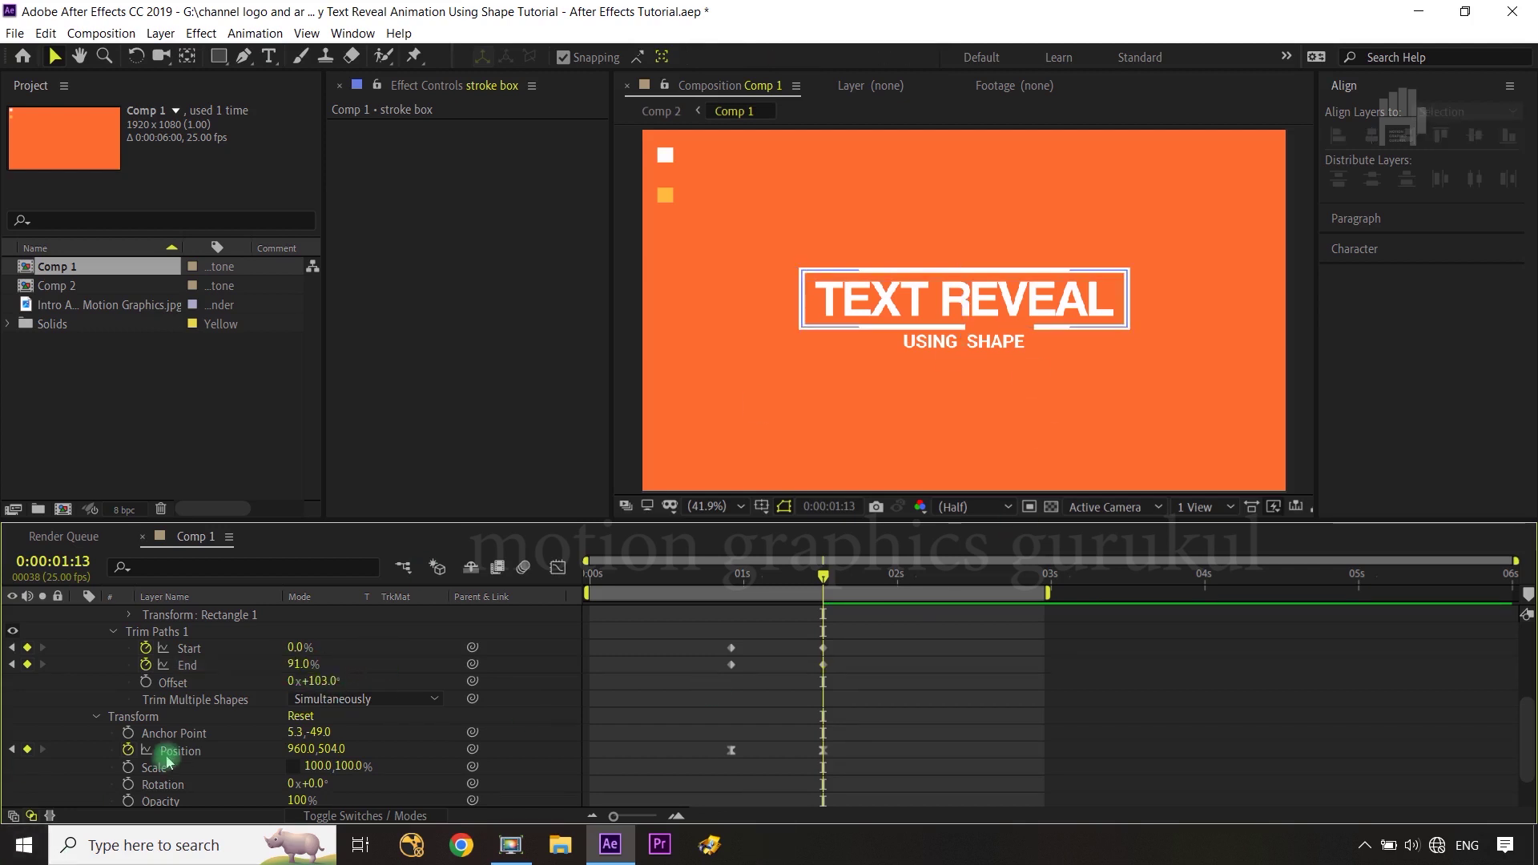
{"action": "left_click", "coordinate": [298, 648]}
{"action": "type", "text": "9"}
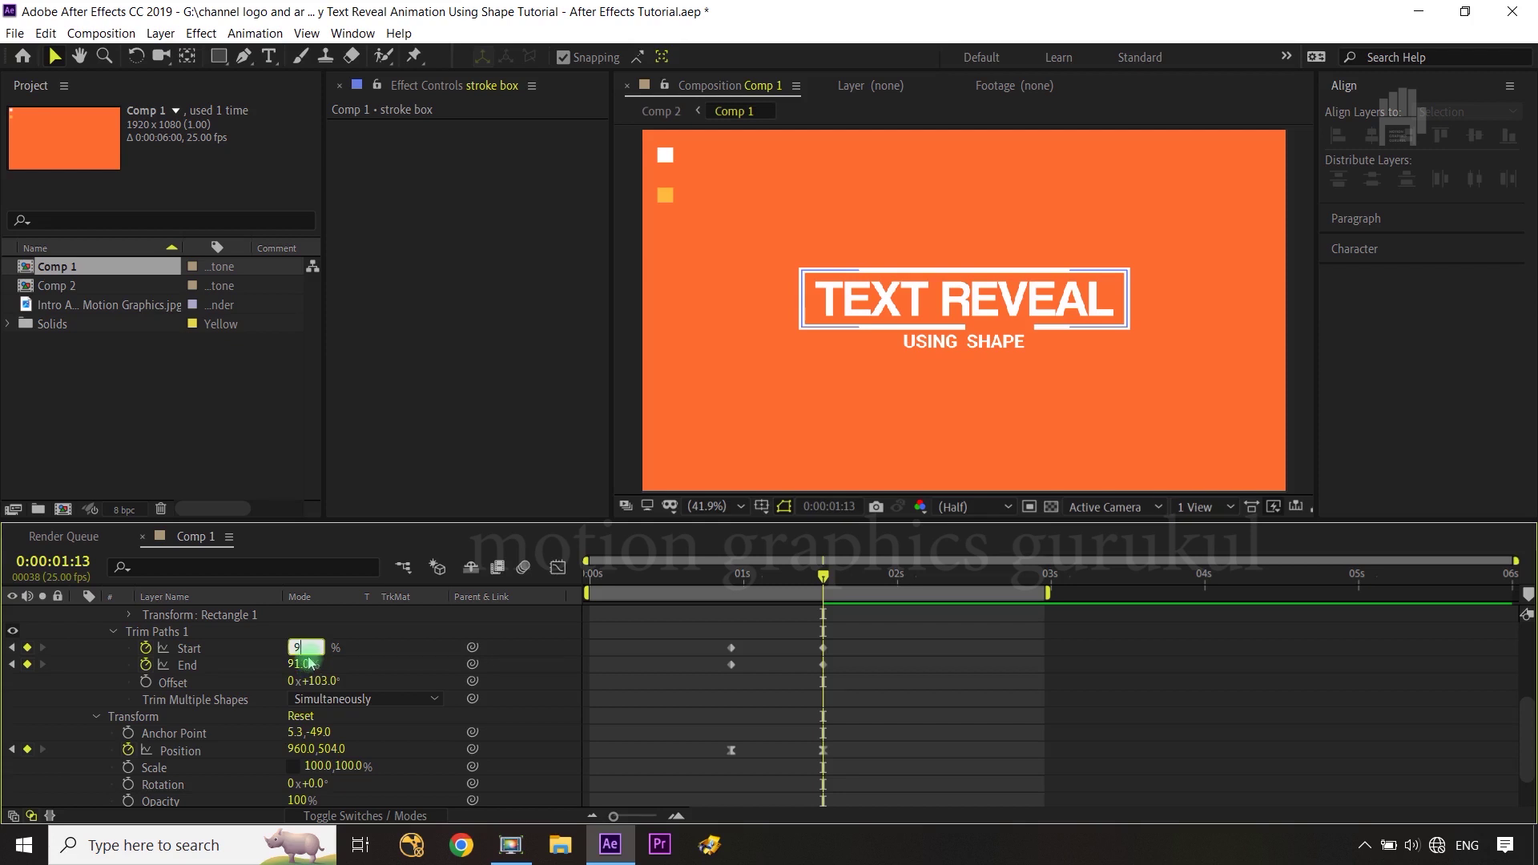
{"action": "key", "text": "Return"}
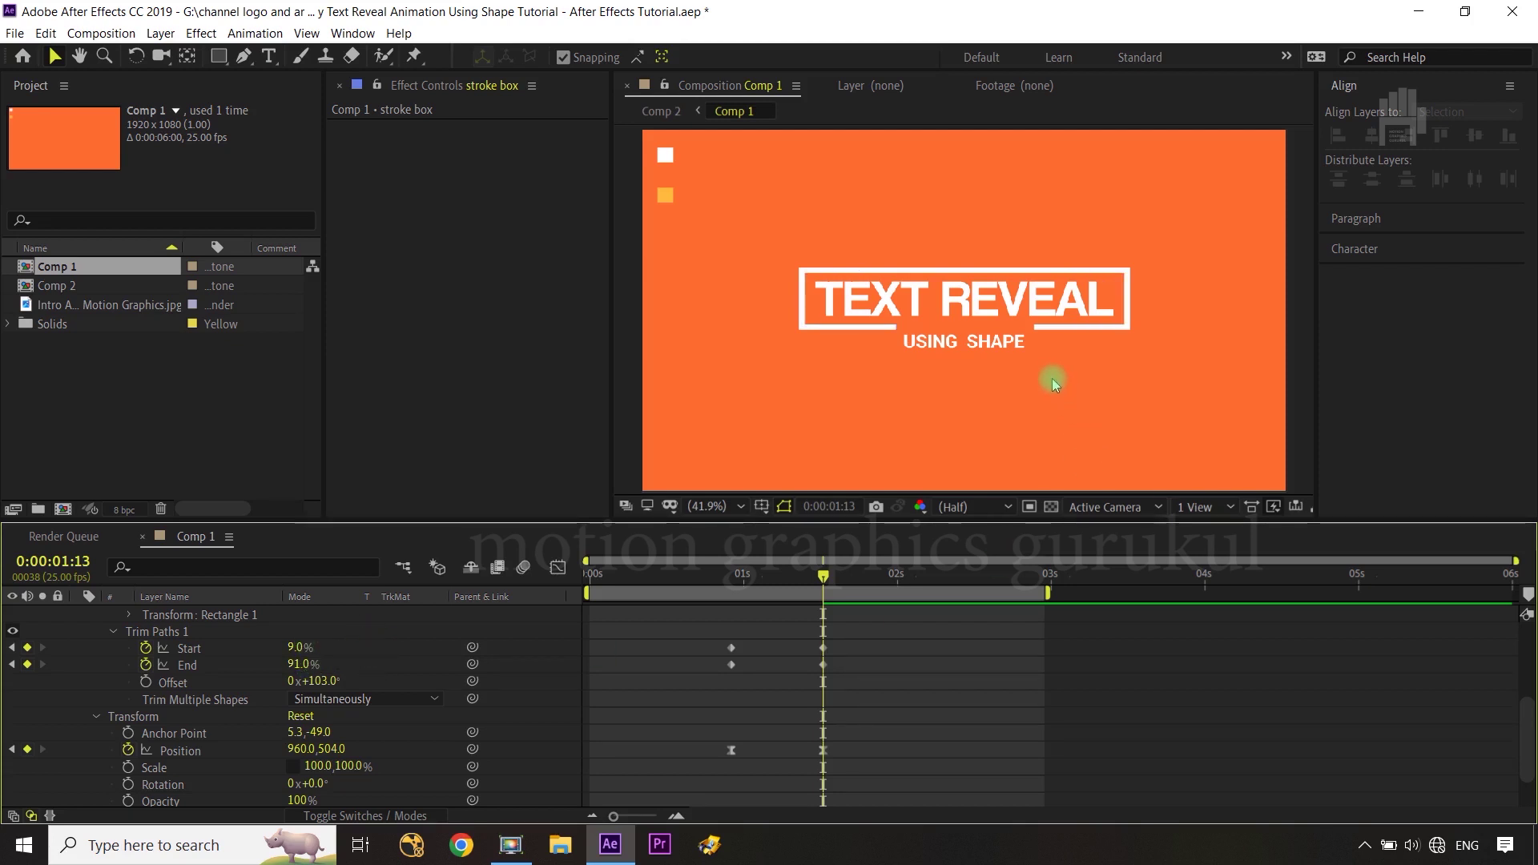
Step: Easy Ease all Trim Paths Start and End keyframes and lengthen the final keyframes' incoming ease in the speed graph
{"action": "left_click_drag", "start_coordinate": [845, 639], "coordinate": [718, 680]}
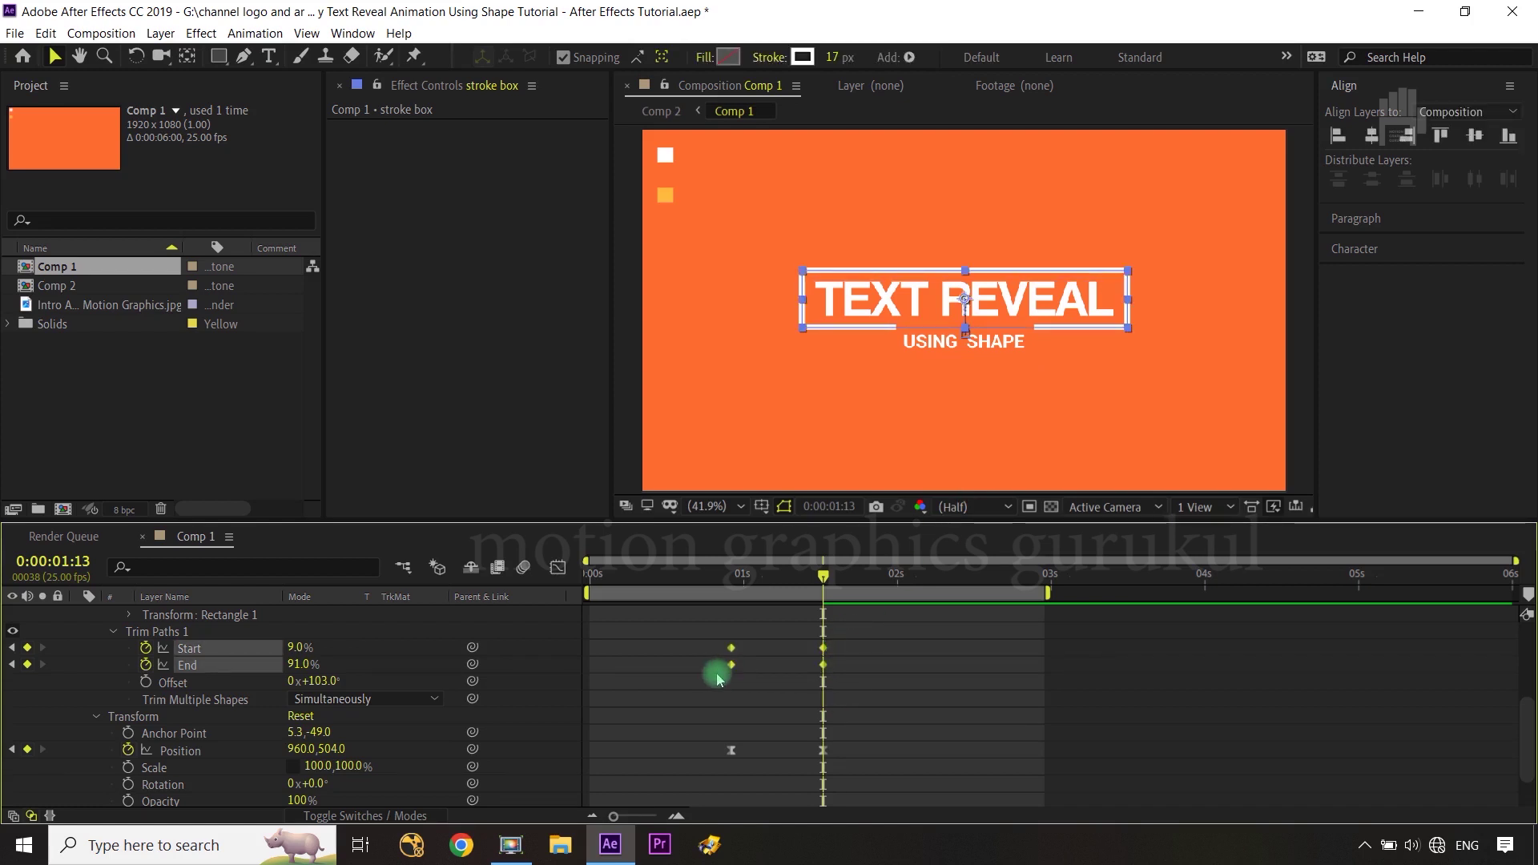
{"action": "key", "text": "F9"}
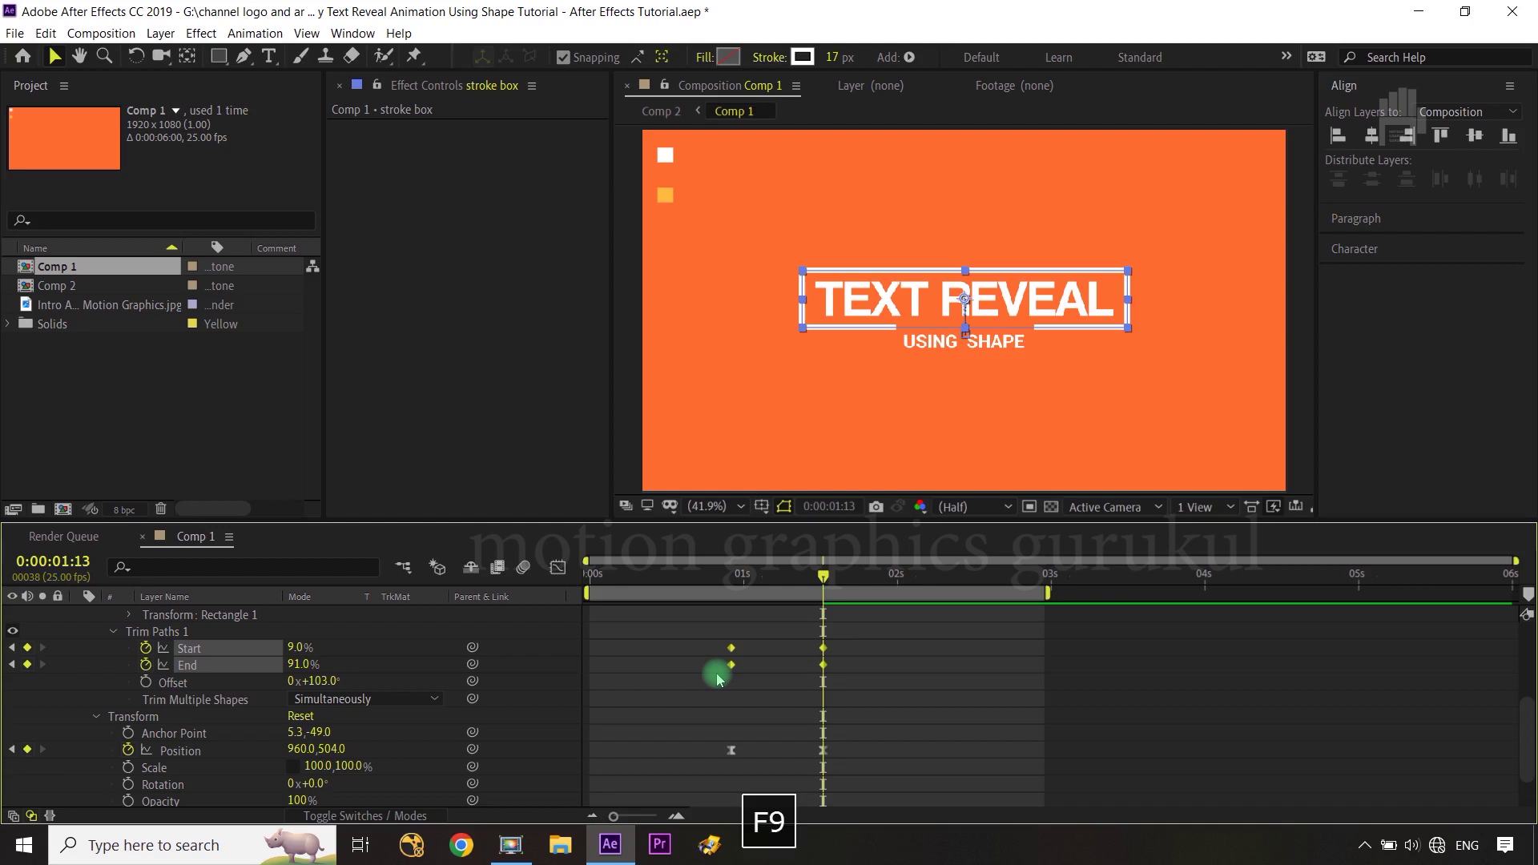
{"action": "left_click", "coordinate": [558, 567]}
{"action": "left_click_drag", "start_coordinate": [849, 663], "coordinate": [777, 674]}
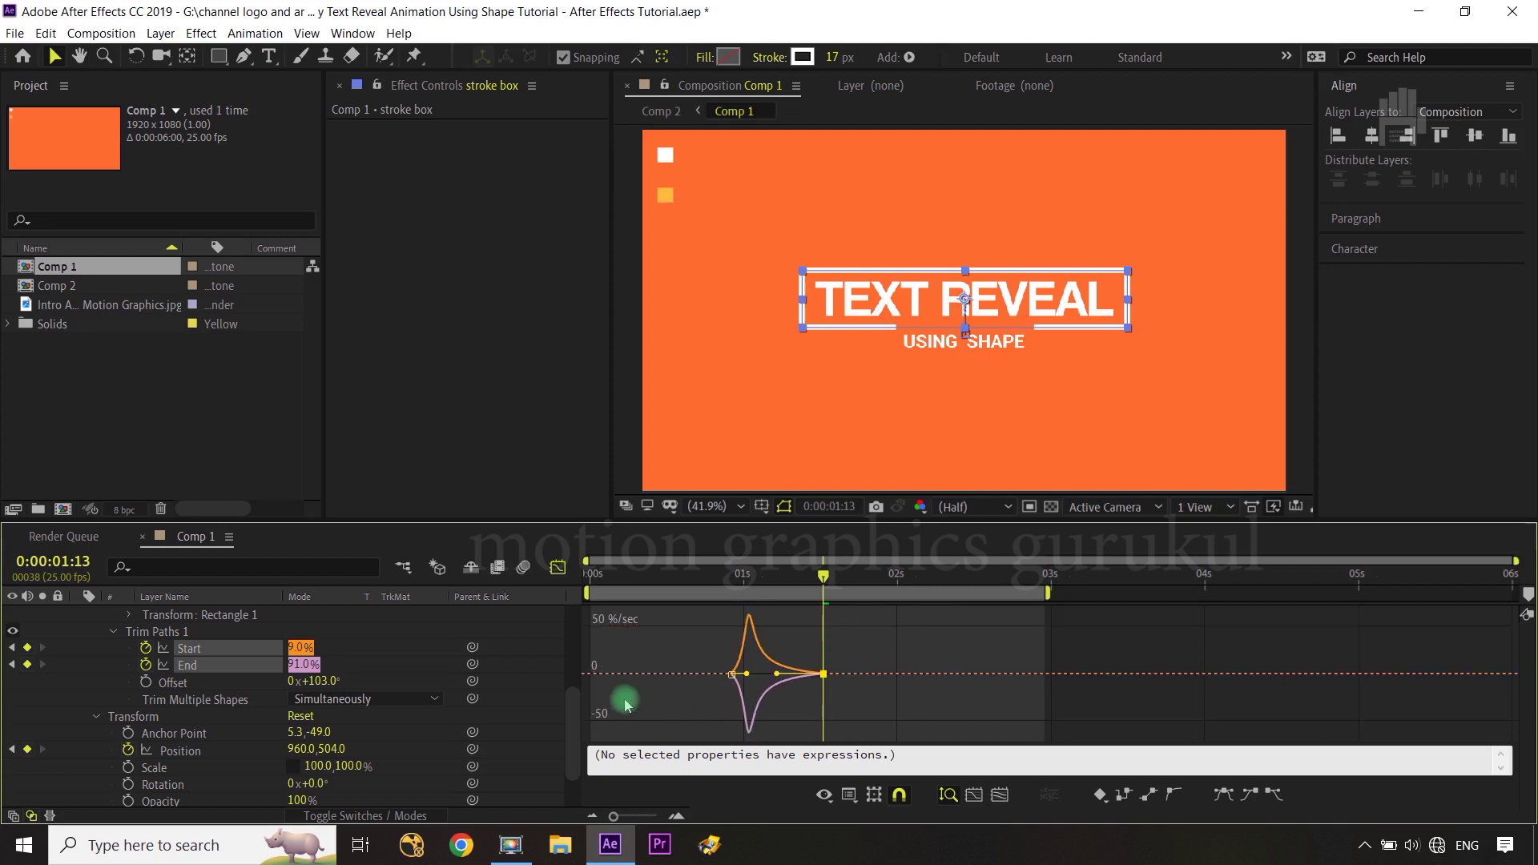
{"action": "left_click", "coordinate": [558, 568]}
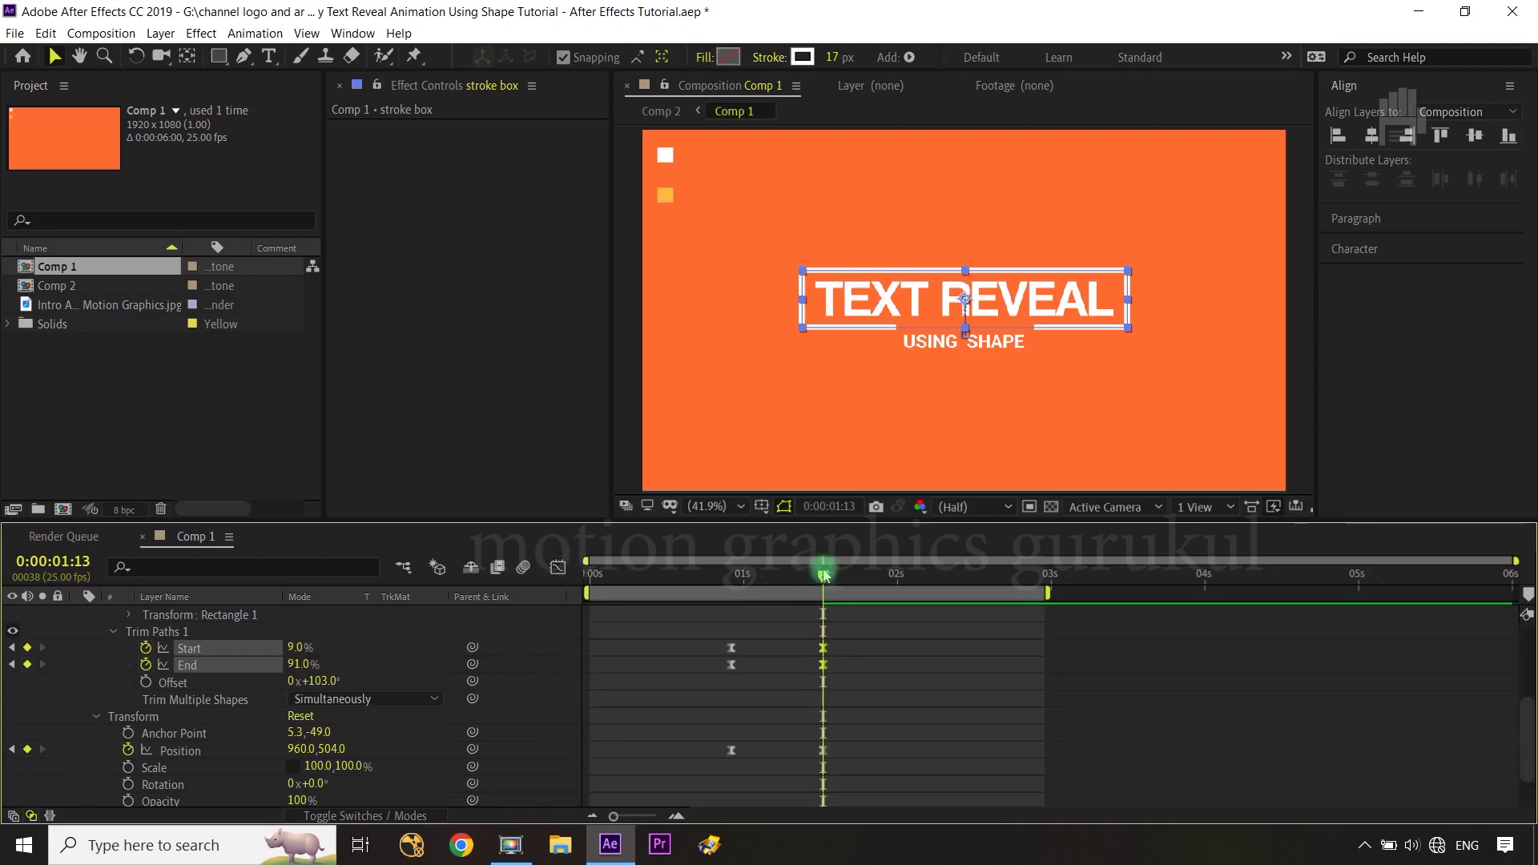
Step: At 0:00:01:07, move the USING SHAPE text layer up into the stroke box's gap by setting its Y position to 601
{"action": "mouse_move", "coordinate": [822, 575]}
{"action": "left_mouse_down"}
{"action": "mouse_move", "coordinate": [721, 591]}
{"action": "mouse_move", "coordinate": [785, 588]}
{"action": "left_mouse_up"}
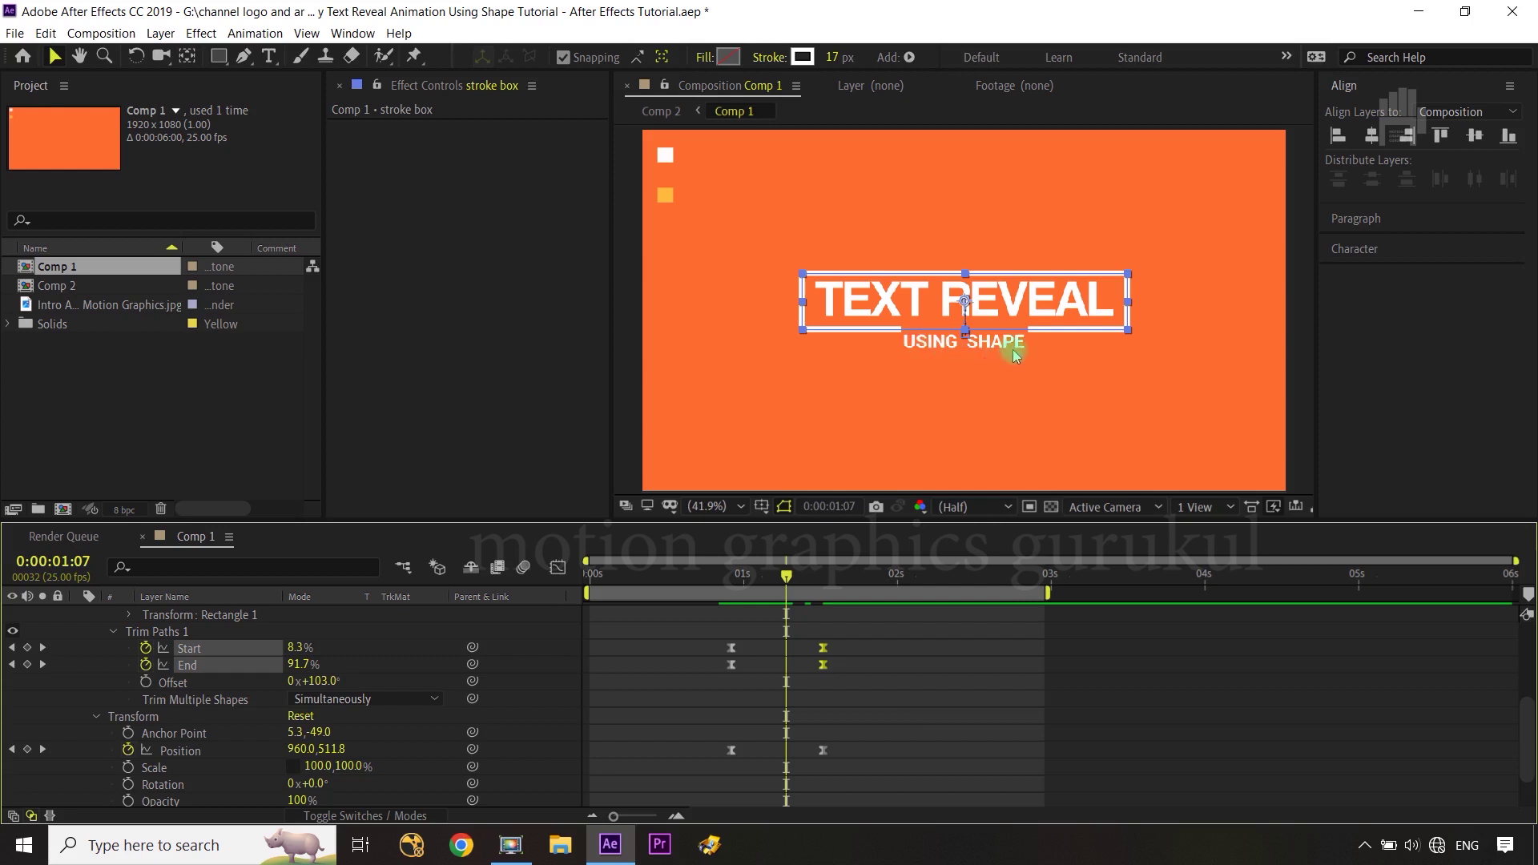
{"action": "scroll", "coordinate": [200, 657], "scroll_direction": "up", "scroll_amount": 4}
{"action": "left_click", "coordinate": [202, 614]}
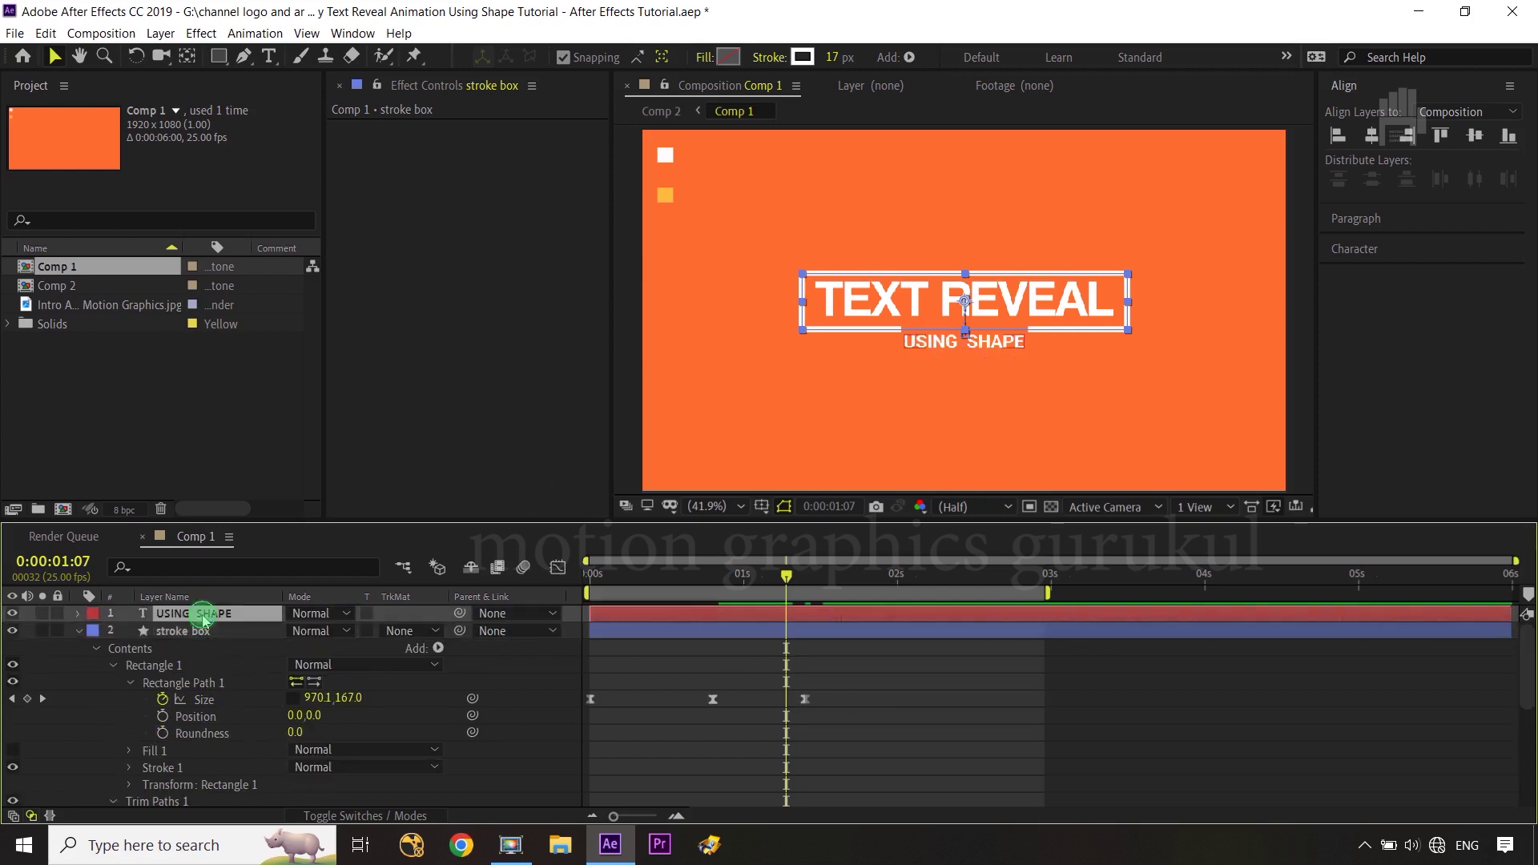
{"action": "key", "text": "p"}
{"action": "left_click_drag", "start_coordinate": [315, 628], "coordinate": [302, 618]}
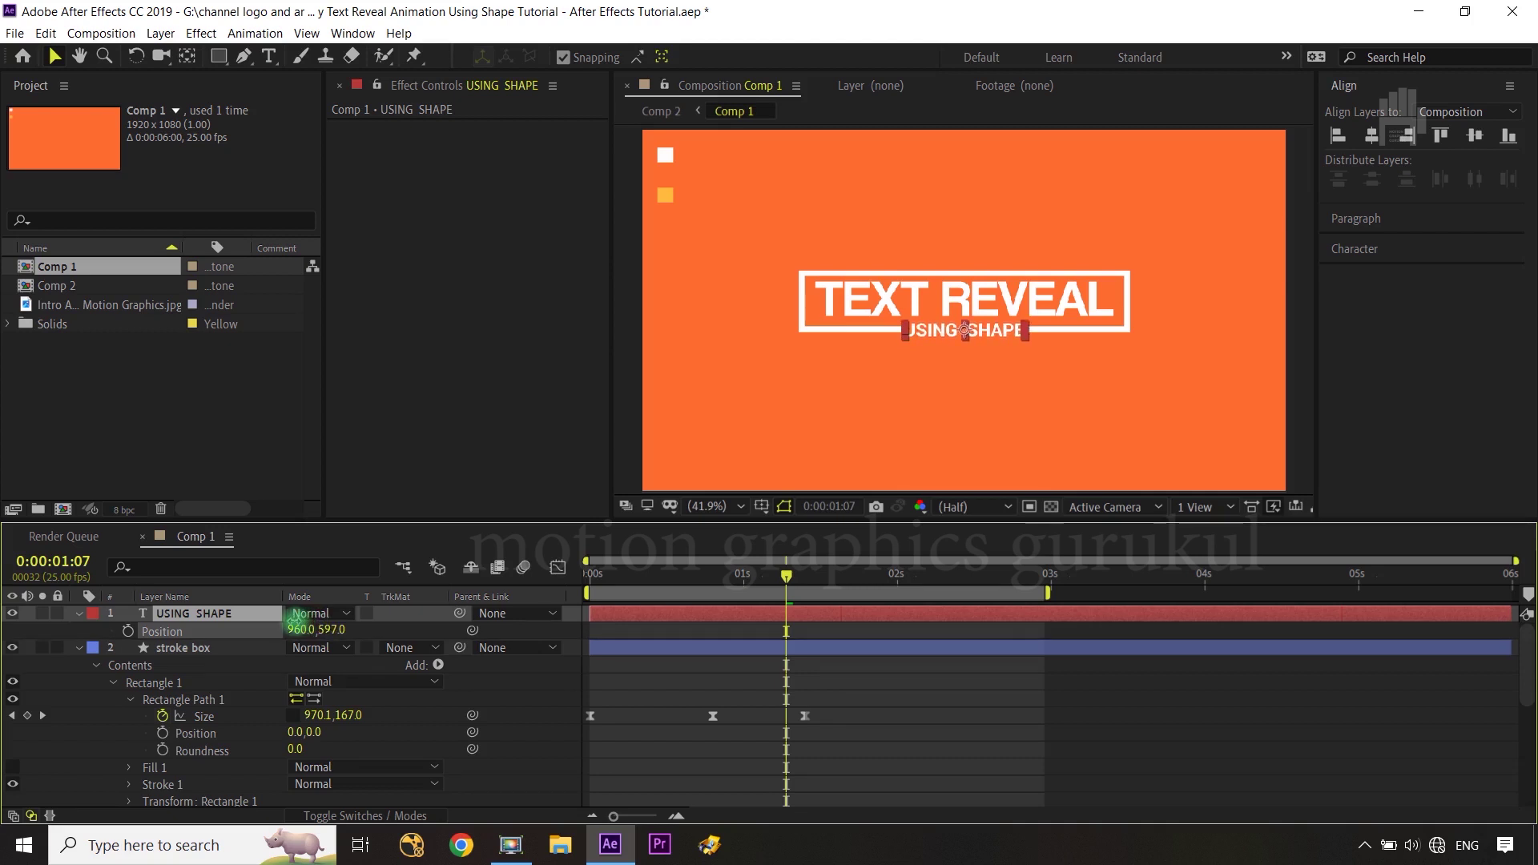
{"action": "left_click", "coordinate": [508, 687]}
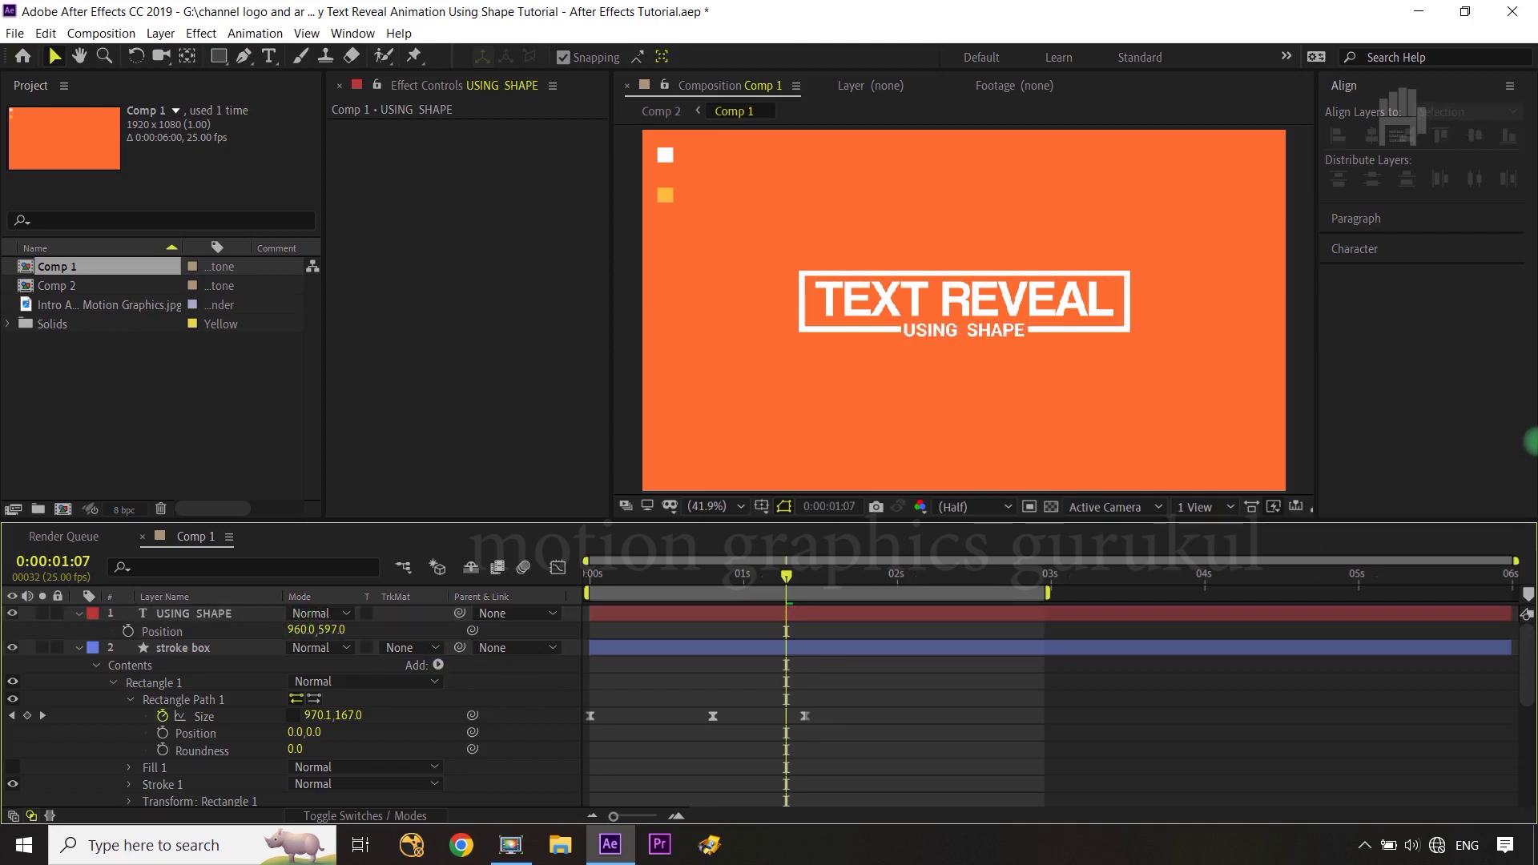
{"action": "left_click", "coordinate": [332, 629]}
{"action": "type", "text": "601"}
{"action": "key", "text": "Return"}
{"action": "left_click", "coordinate": [535, 673]}
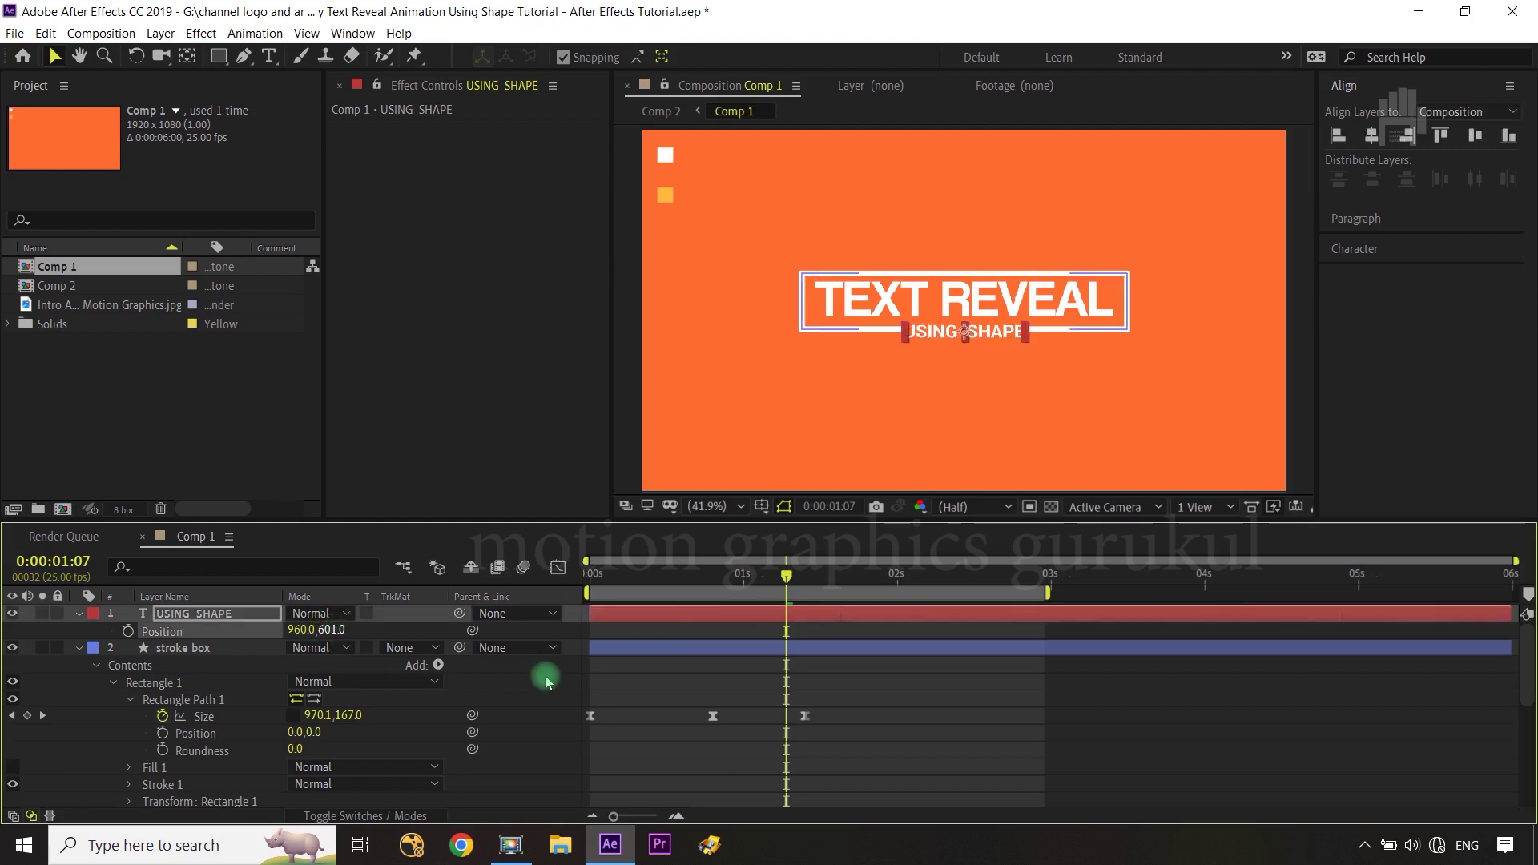
Step: Nudge the USING SHAPE text layer down four pixels to a Y position of 605
{"action": "left_click", "coordinate": [215, 615]}
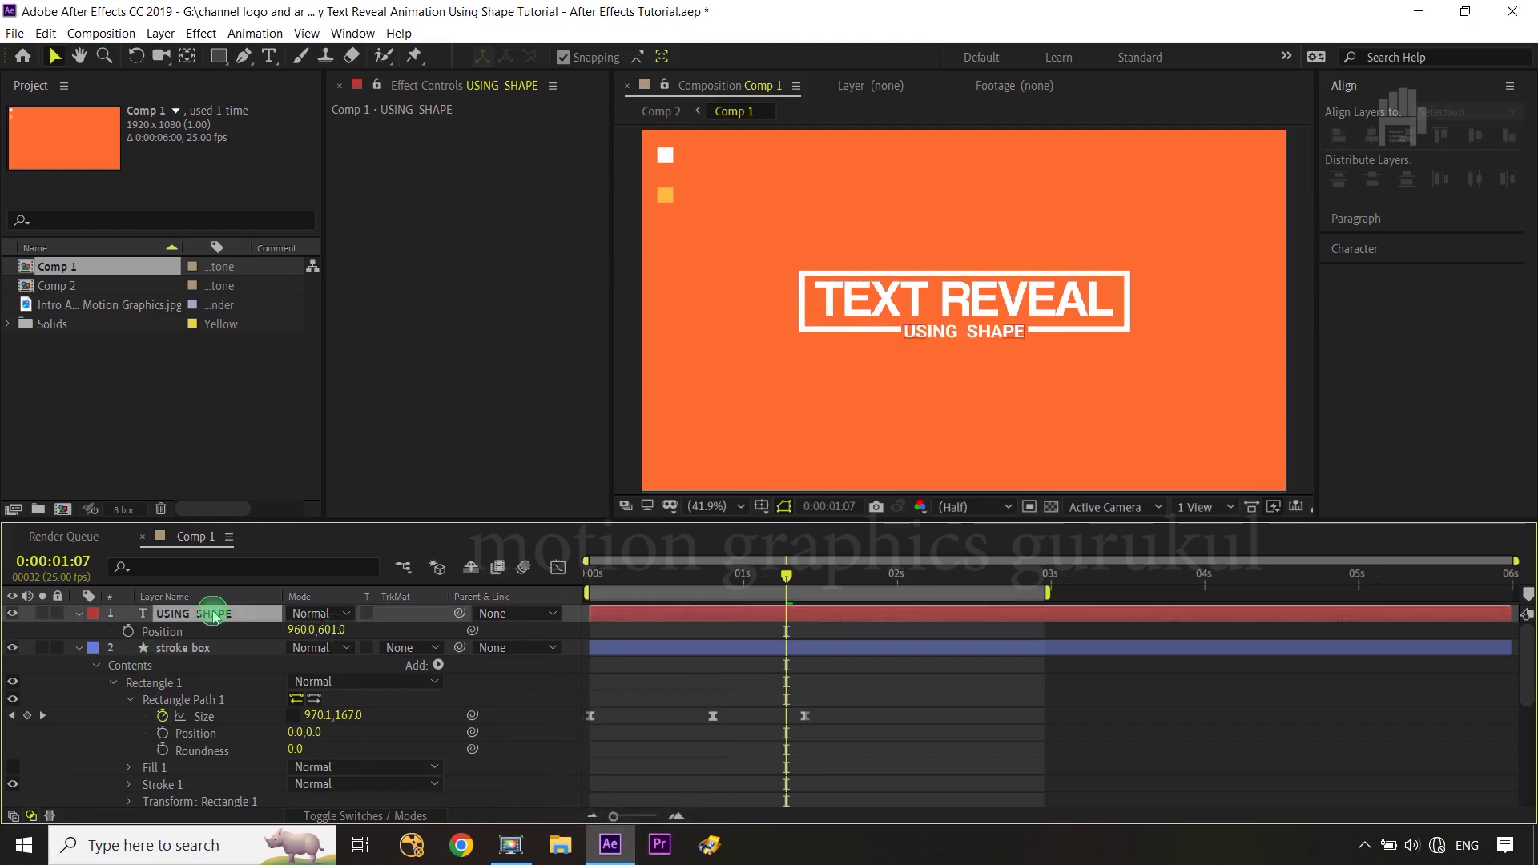
{"action": "key", "text": "Down"}
{"action": "key", "text": "Down"}
{"action": "key", "text": "Down"}
{"action": "key", "text": "Down"}
{"action": "left_click", "coordinate": [855, 745]}
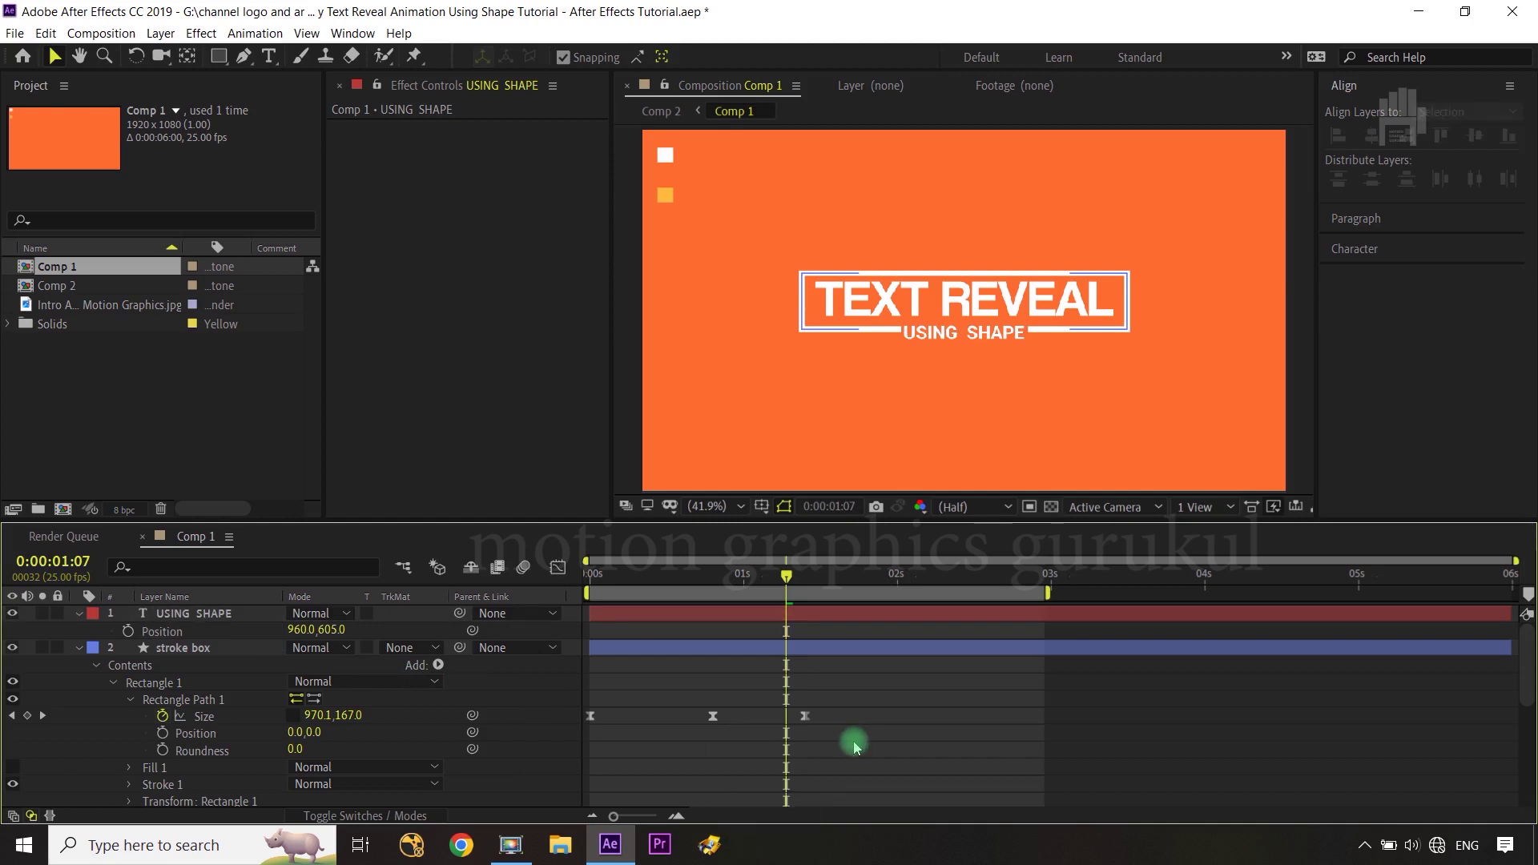
{"action": "left_click", "coordinate": [231, 630]}
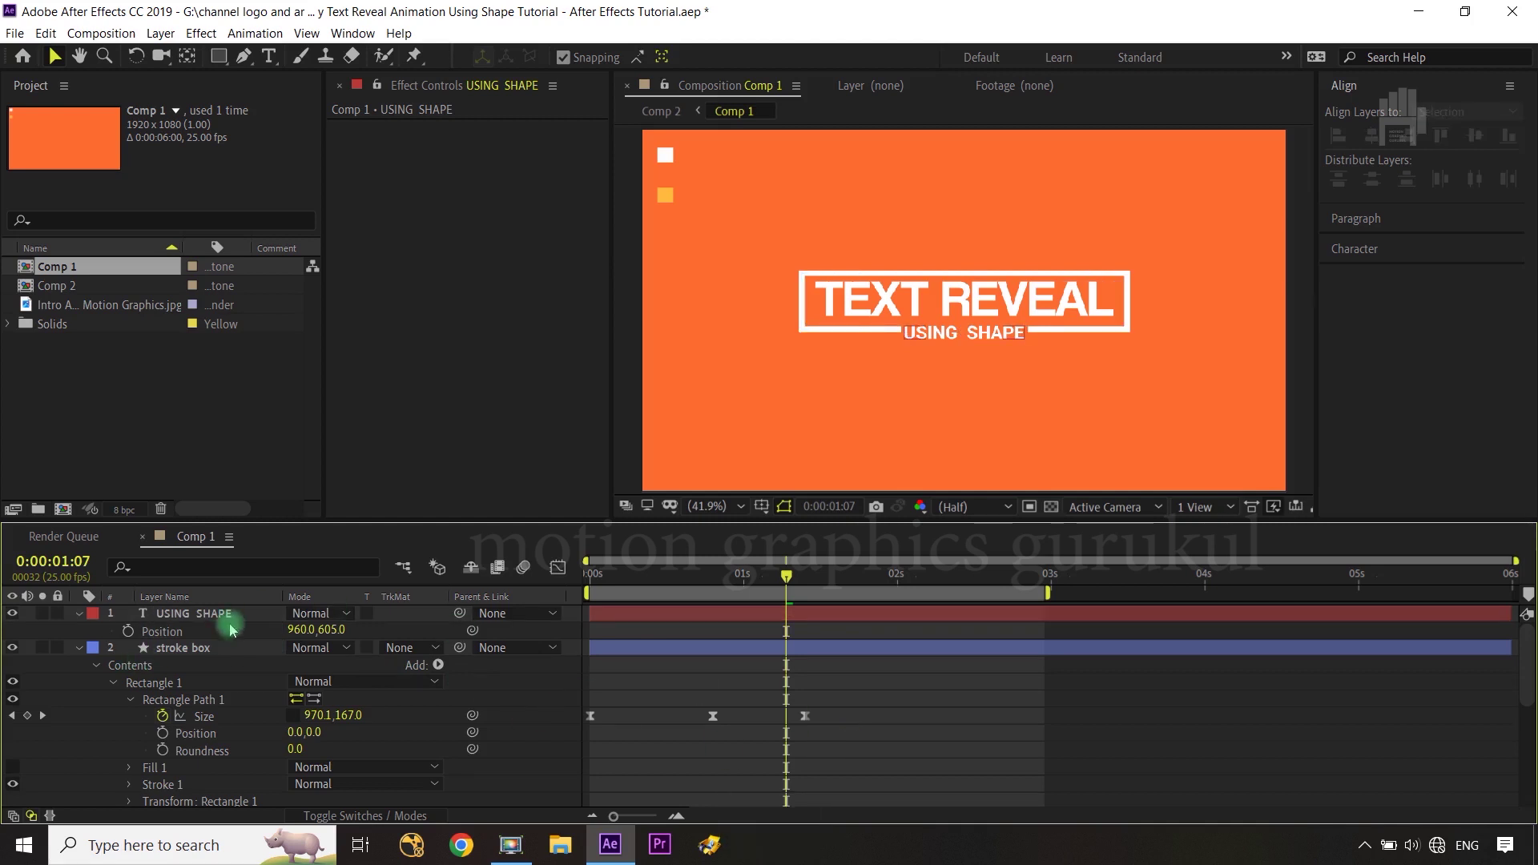
Step: Keyframe the USING SHAPE layer's Scale at 100, 100% at 0:00:01:13 and, with proportions unlinked, at 0, 100% at 0:00:00:23
{"action": "left_click", "coordinate": [178, 618]}
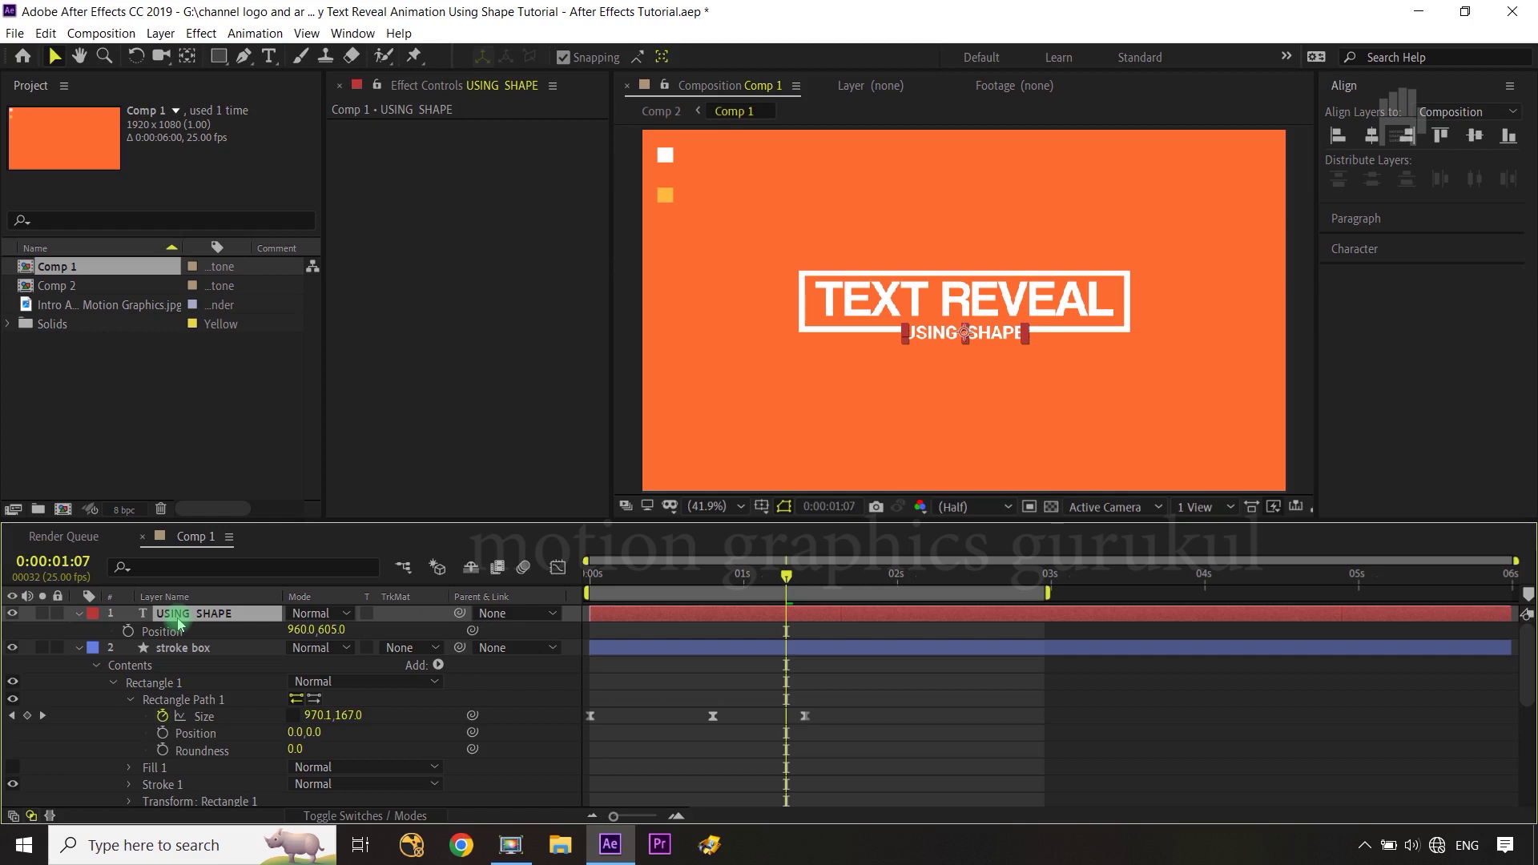
{"action": "key", "text": "s"}
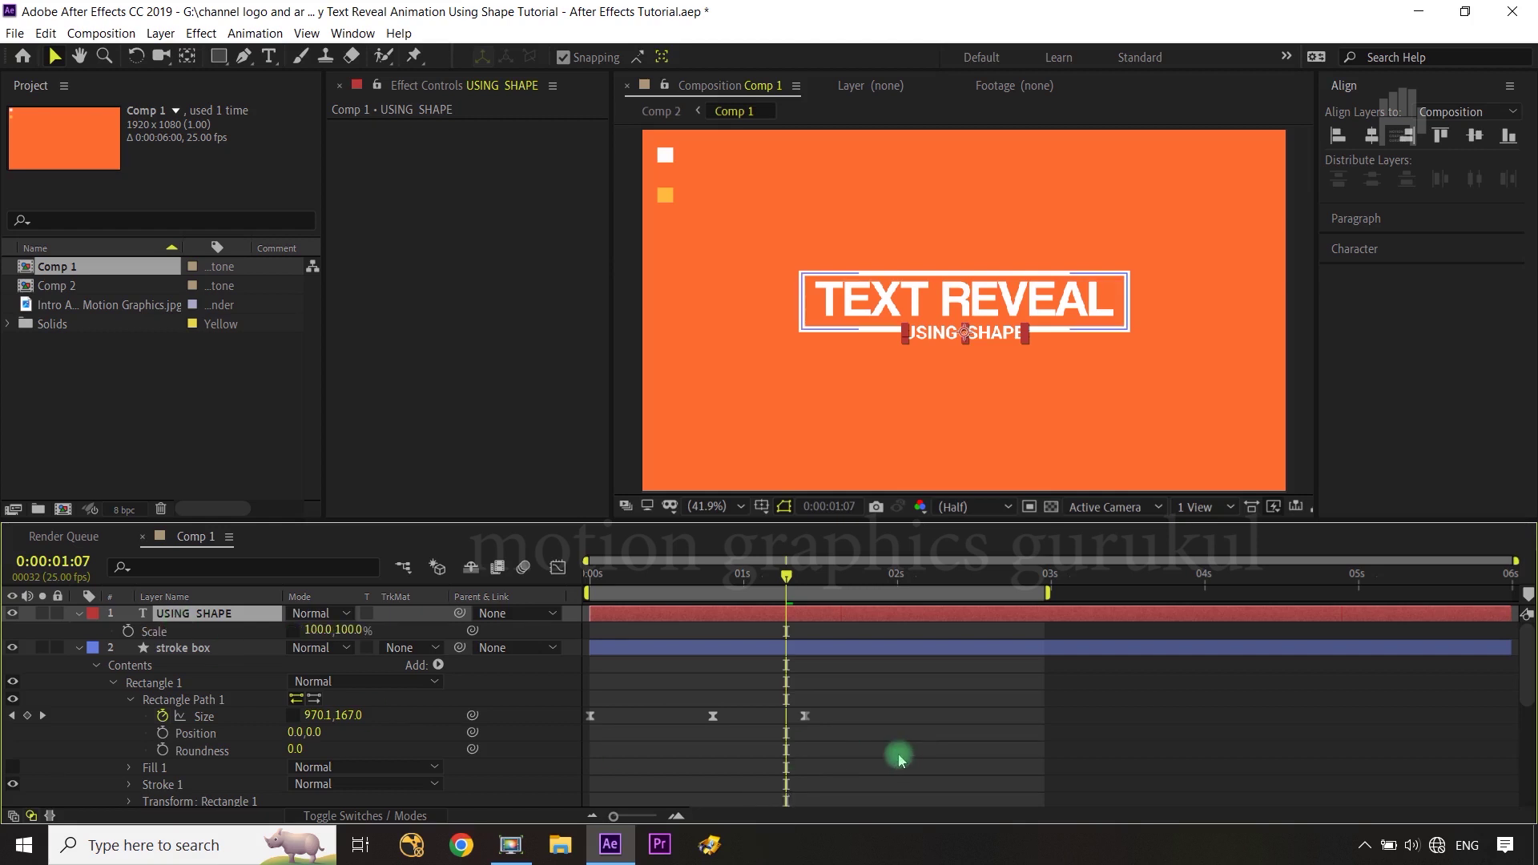
{"action": "scroll", "coordinate": [850, 747], "scroll_direction": "down", "scroll_amount": 5}
{"action": "key", "text": "space"}
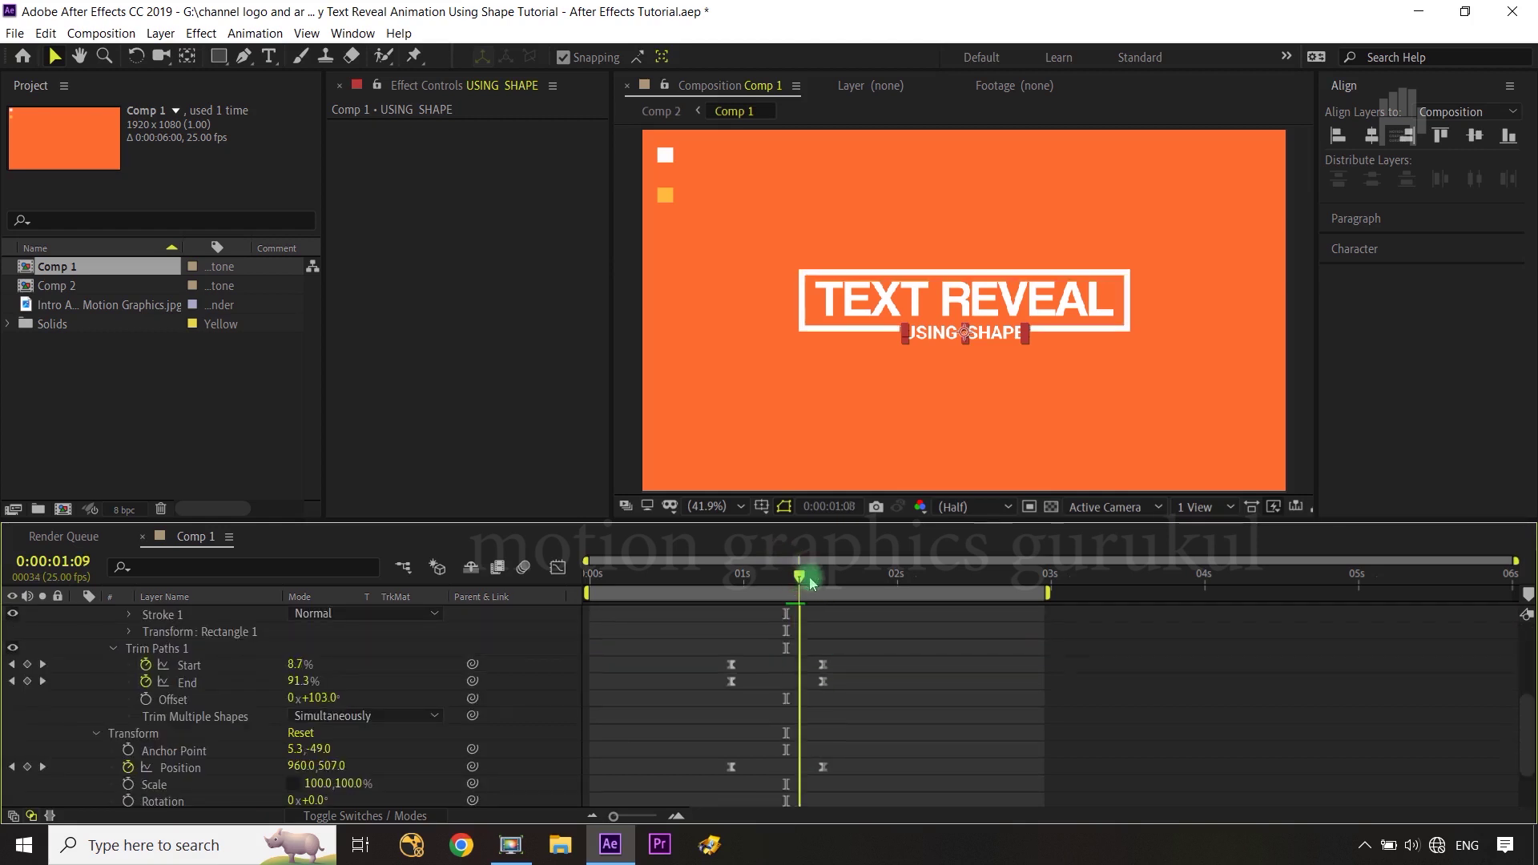
{"action": "scroll", "coordinate": [852, 648], "scroll_direction": "up", "scroll_amount": 5}
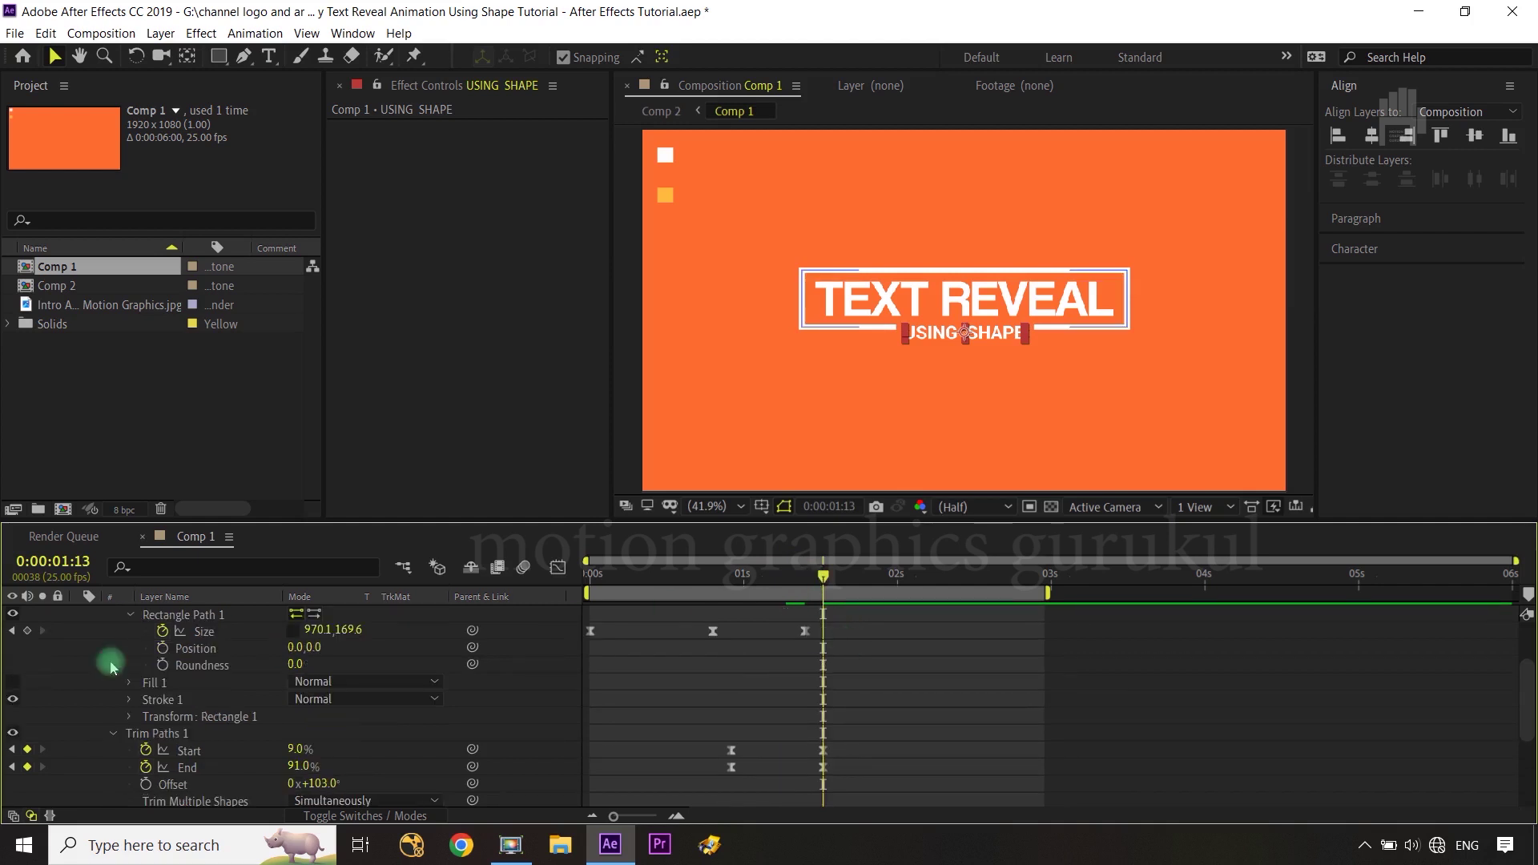
{"action": "scroll", "coordinate": [150, 667], "scroll_direction": "up", "scroll_amount": 3}
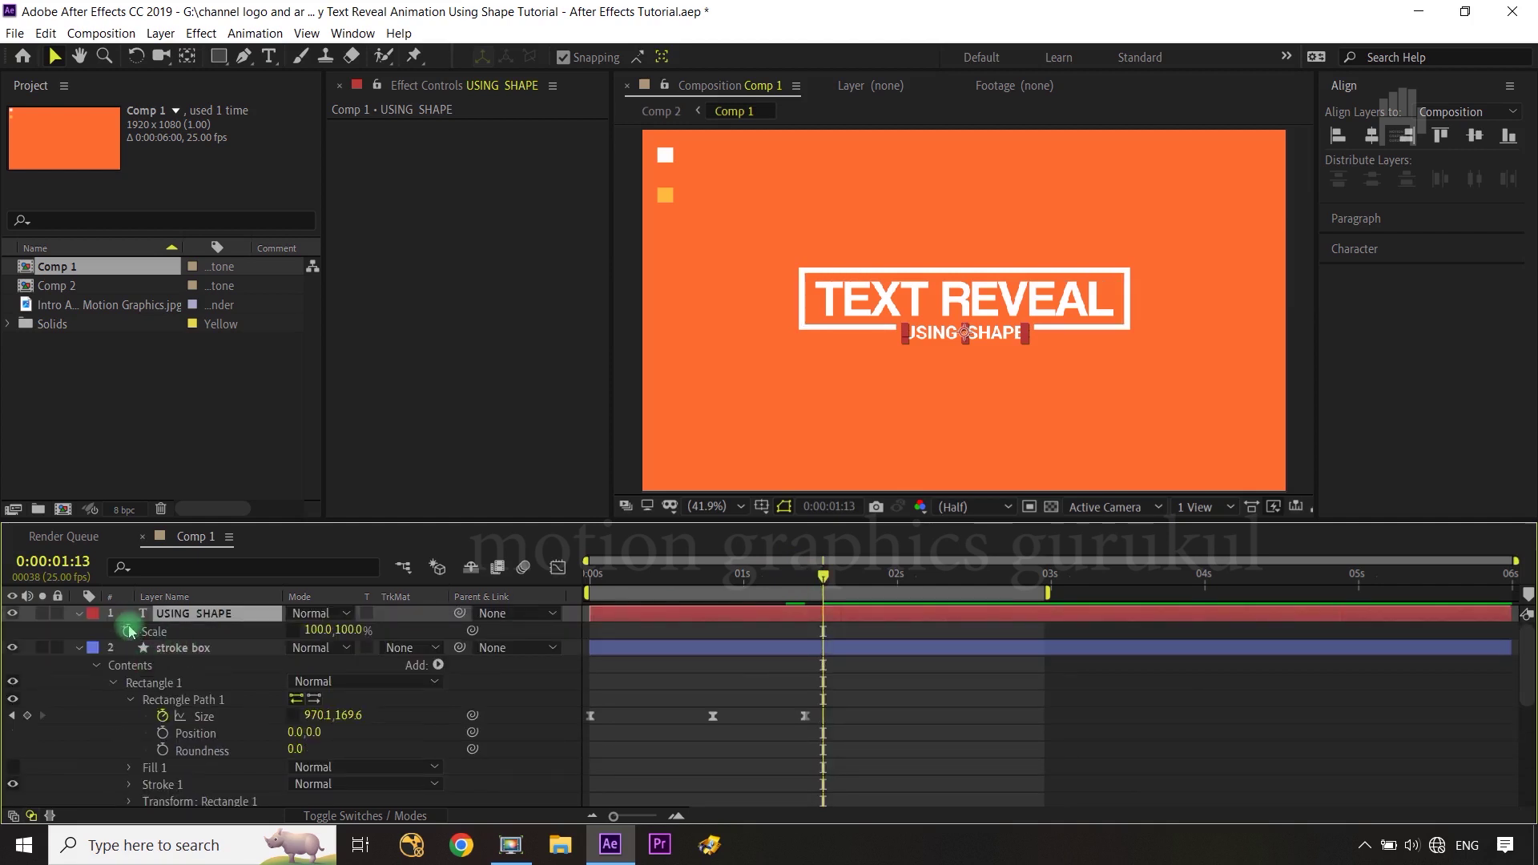
{"action": "scroll", "coordinate": [751, 661], "scroll_direction": "down", "scroll_amount": 3}
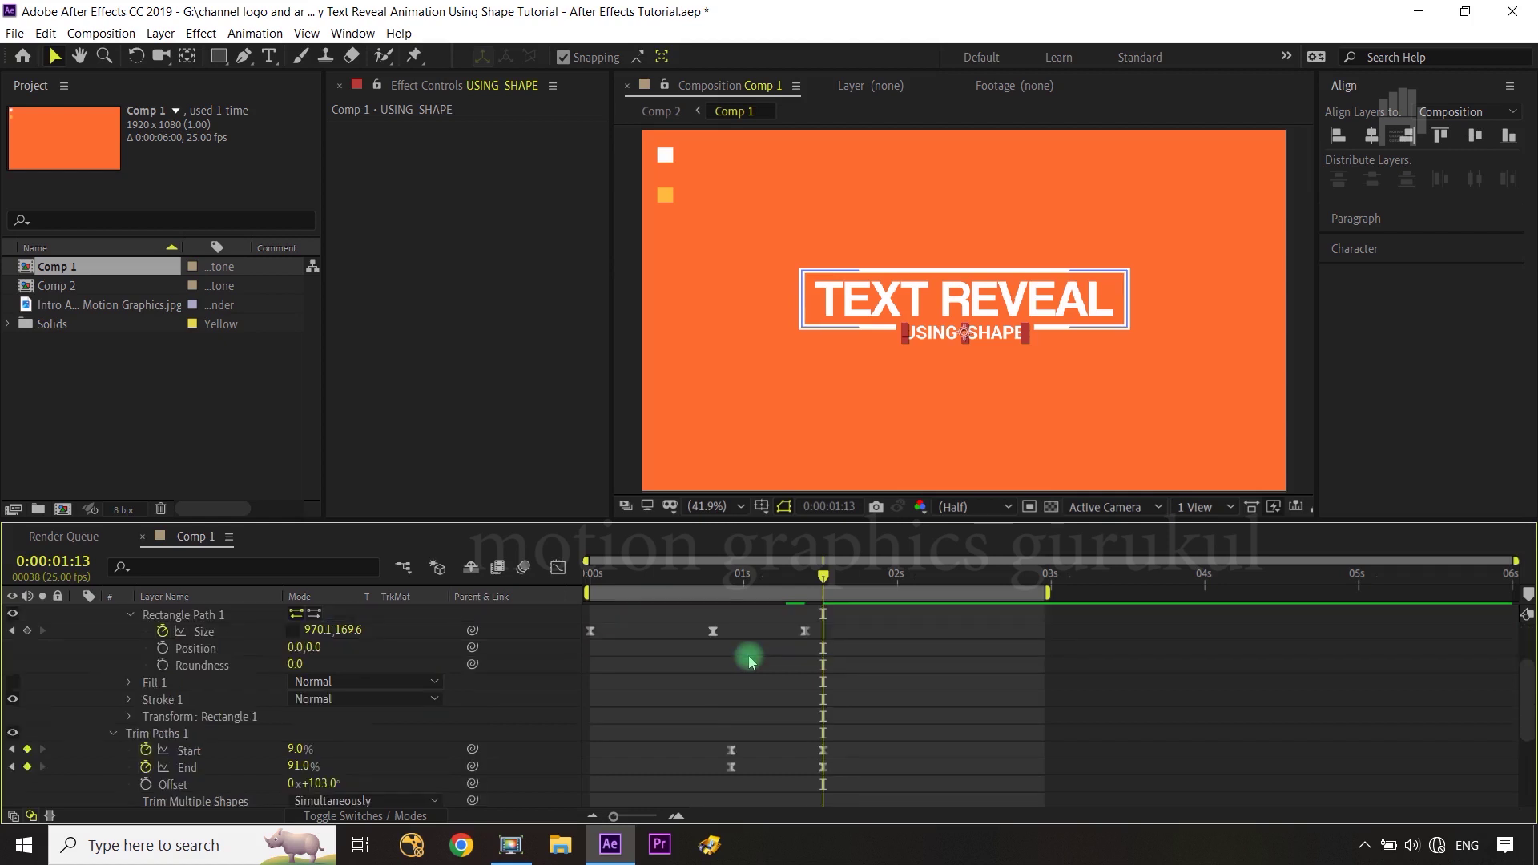
{"action": "left_click", "coordinate": [14, 755]}
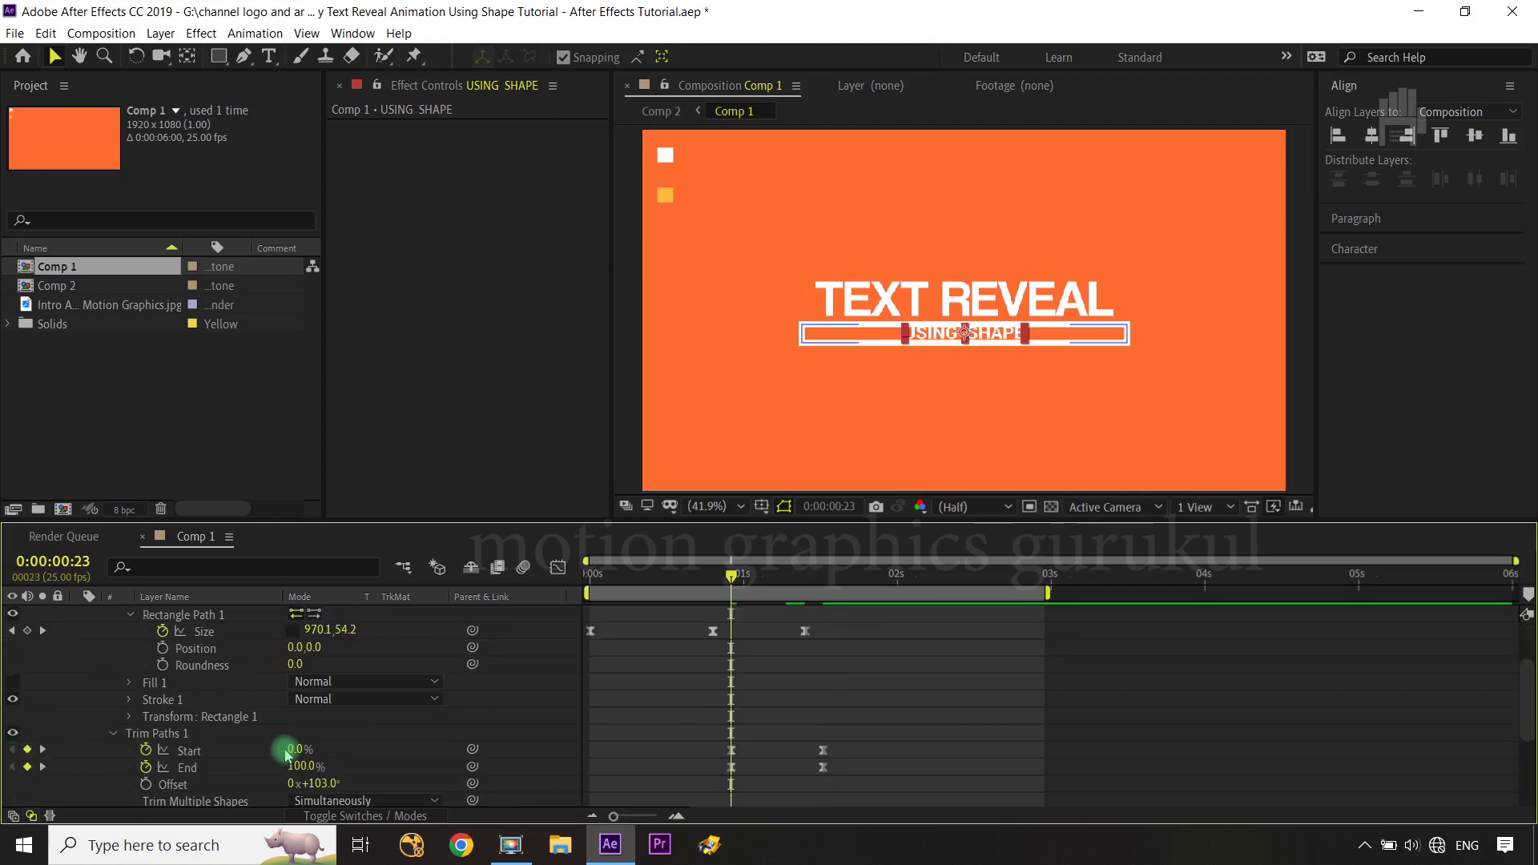
{"action": "scroll", "coordinate": [18, 721], "scroll_direction": "up", "scroll_amount": 3}
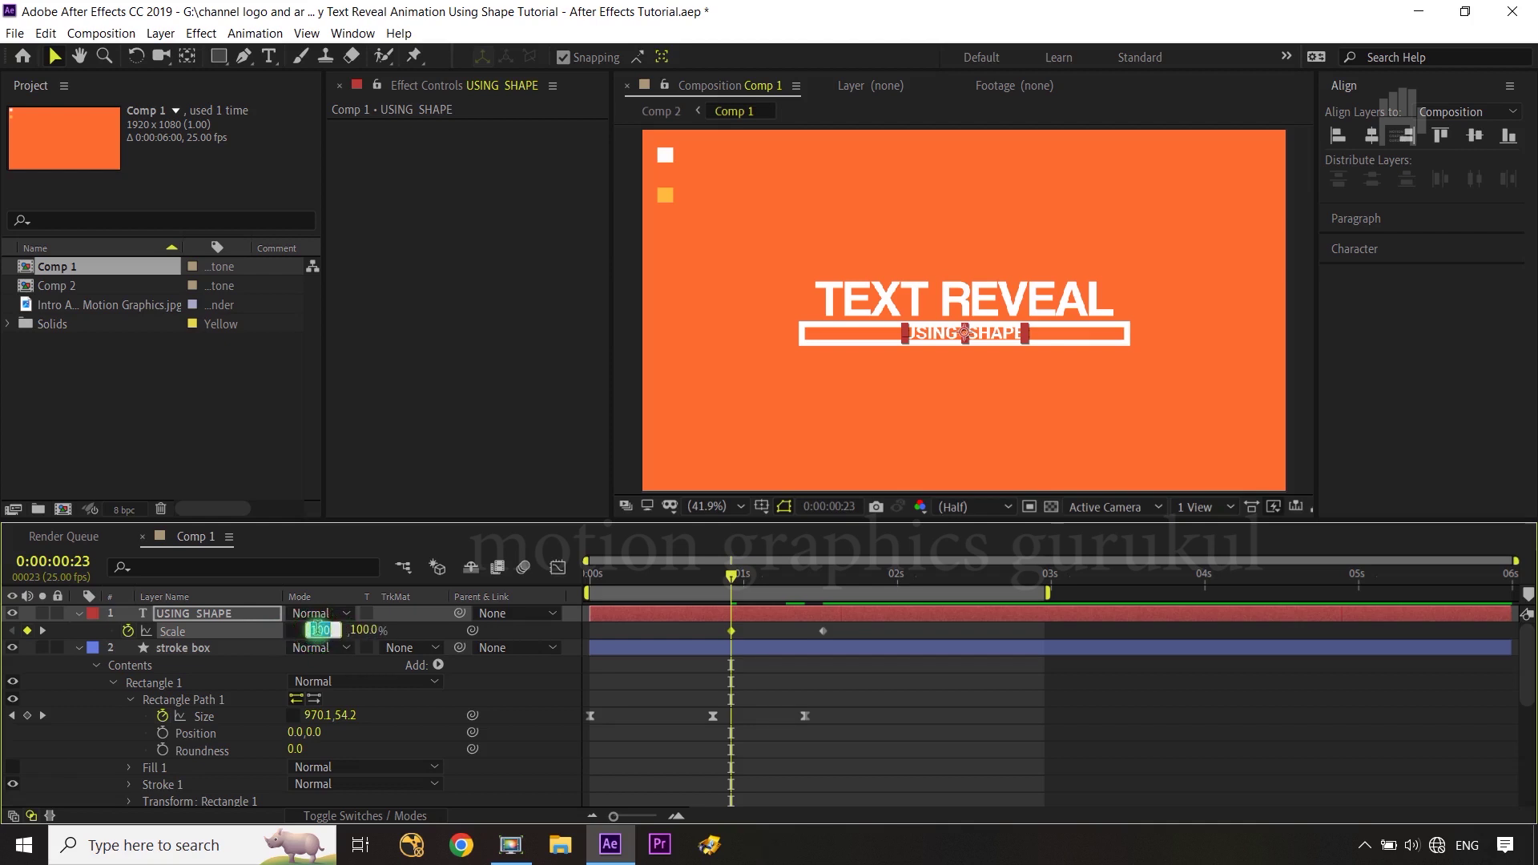
{"action": "type", "text": "0"}
{"action": "key", "text": "Return"}
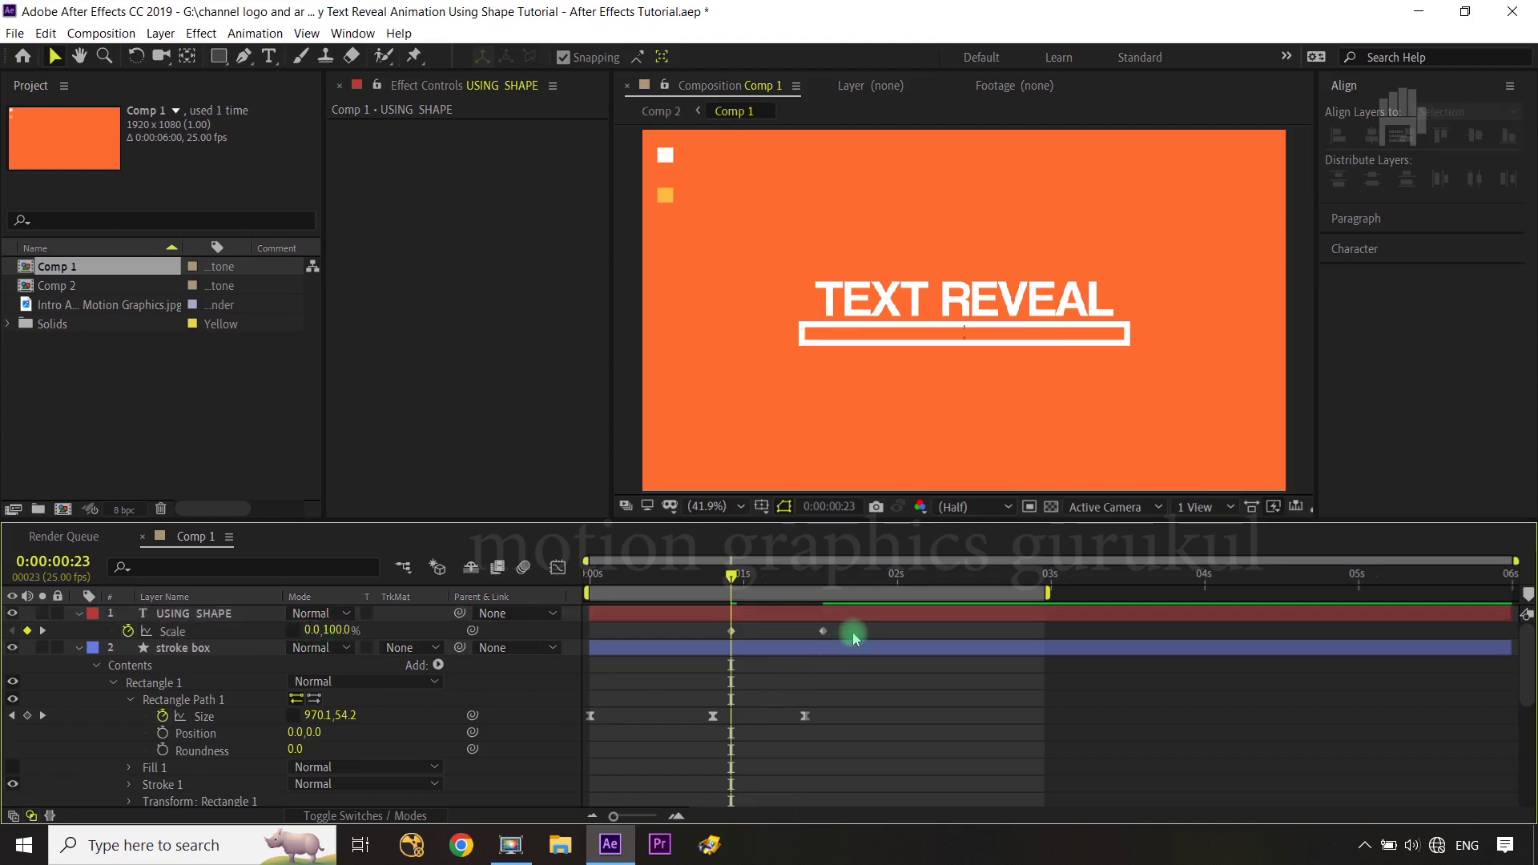
Step: Easy Ease both Scale keyframes of the USING SHAPE layer and lengthen the last one's incoming ease in the speed graph
{"action": "left_click_drag", "start_coordinate": [853, 632], "coordinate": [716, 651]}
{"action": "key", "text": "F9"}
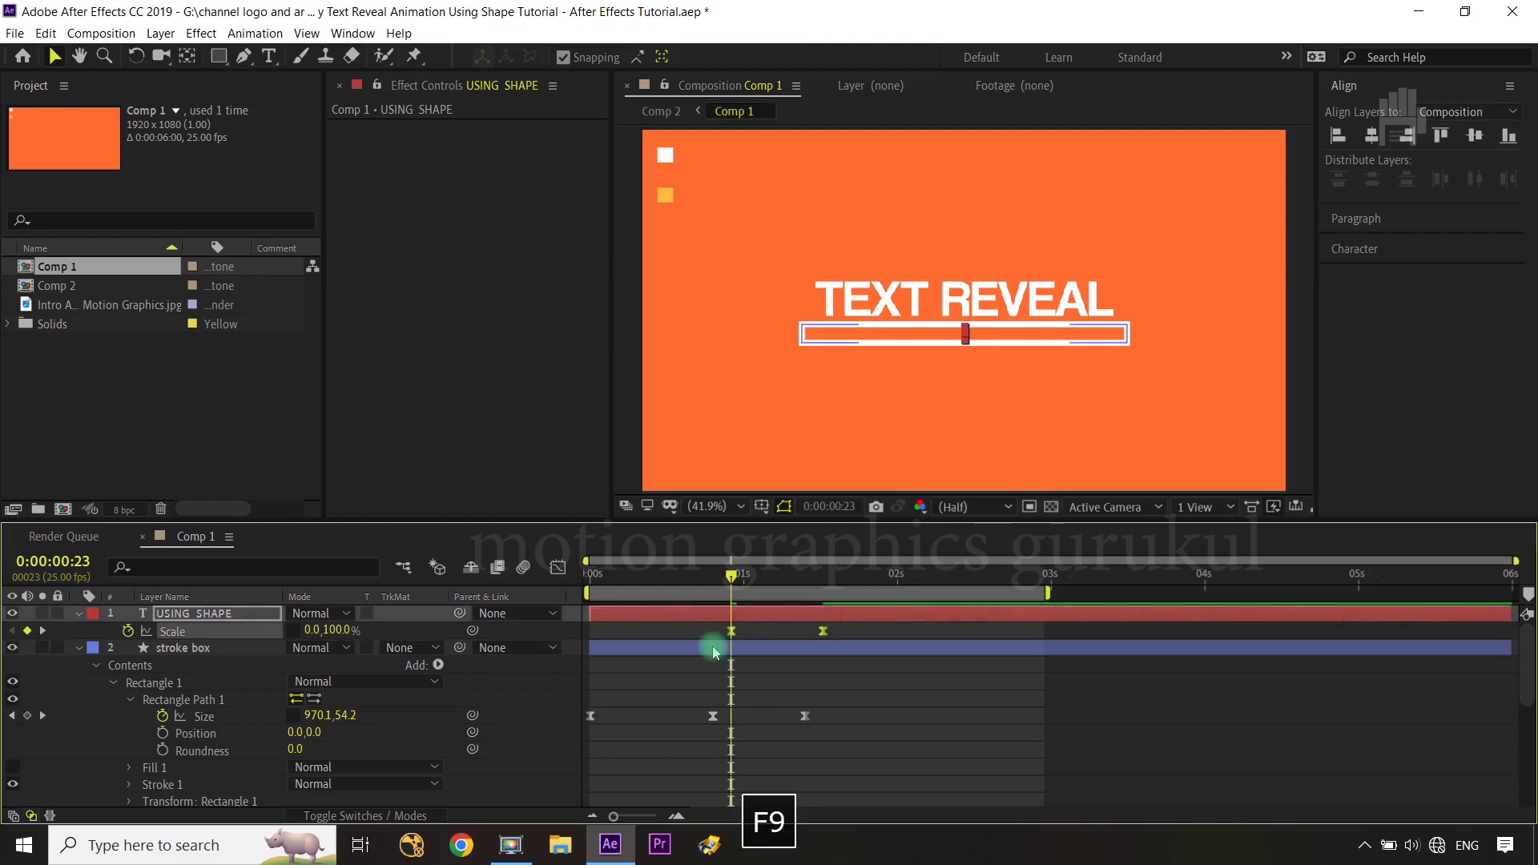
{"action": "left_click", "coordinate": [558, 568]}
{"action": "left_click_drag", "start_coordinate": [877, 644], "coordinate": [777, 732]}
{"action": "left_click", "coordinate": [560, 567]}
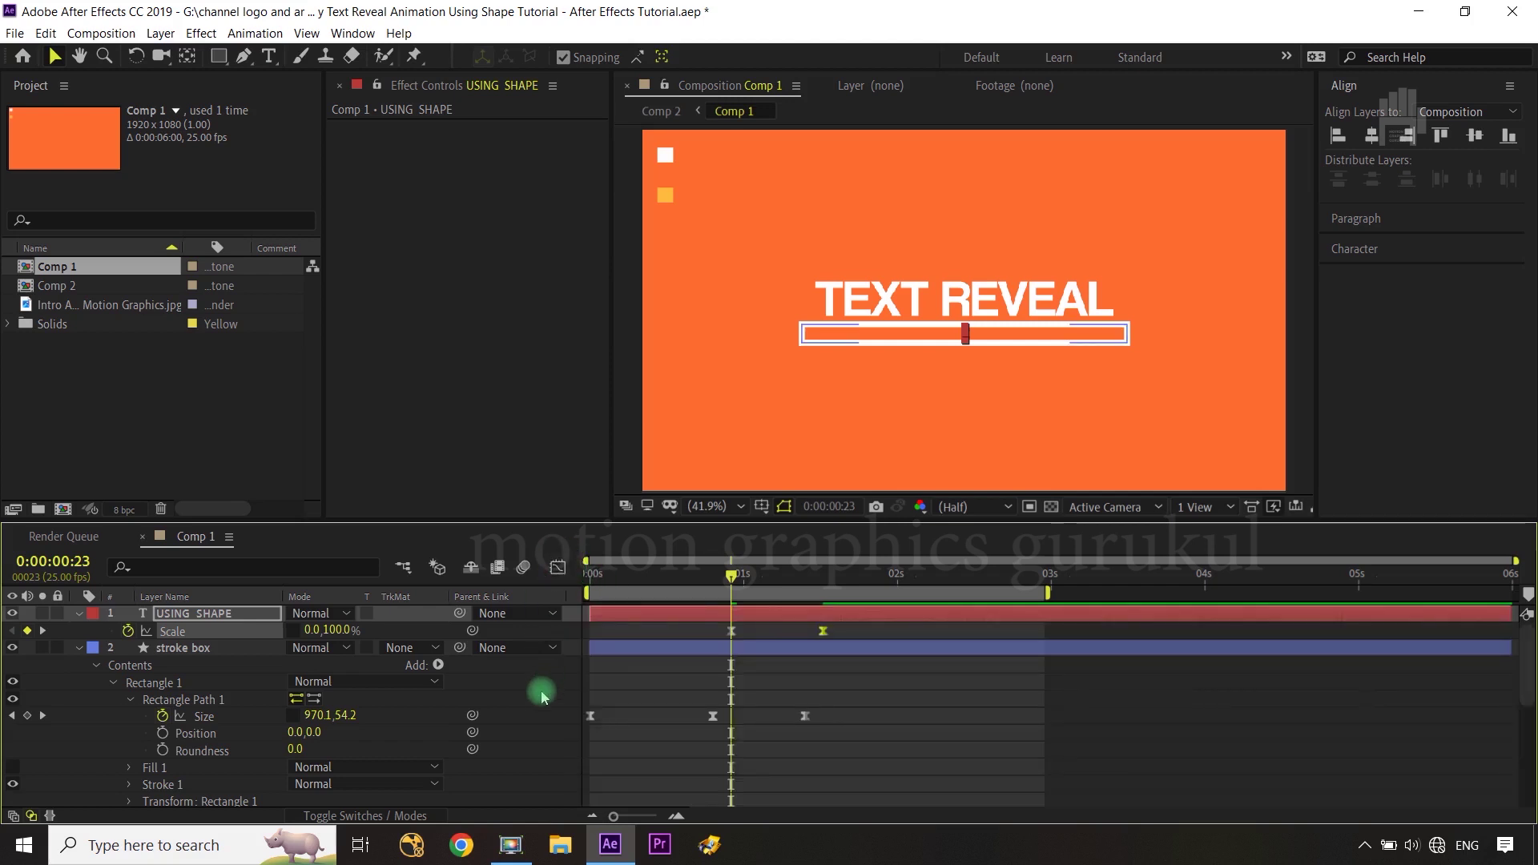
Step: Scrub the playhead through the box opening to examine the subtitle's Scale timing against the Size and Trim Paths keyframes
{"action": "left_click", "coordinate": [797, 670]}
{"action": "left_click_drag", "start_coordinate": [730, 576], "coordinate": [773, 606]}
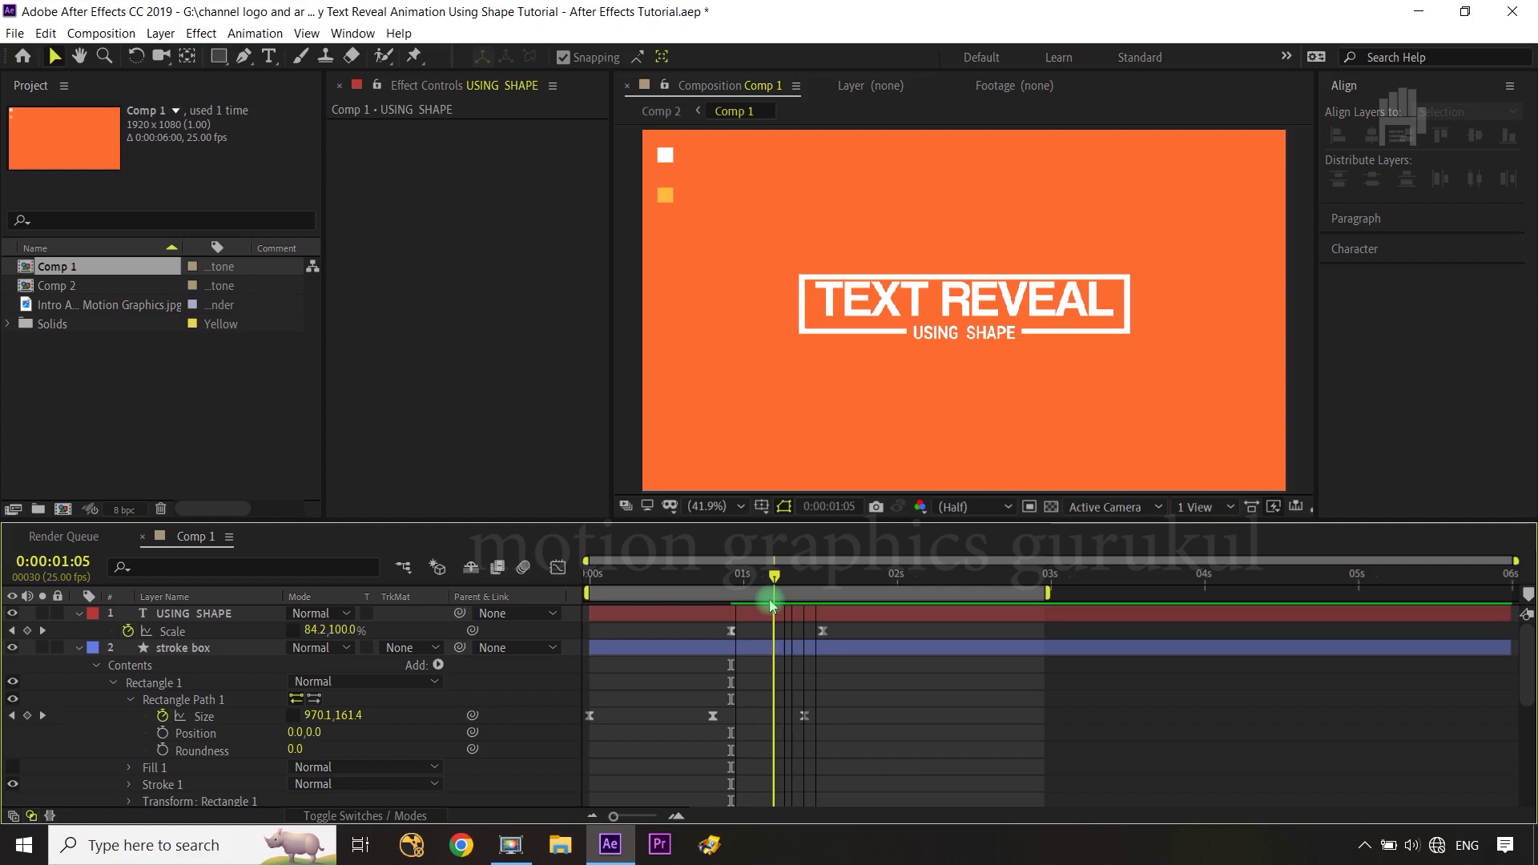
{"action": "left_click", "coordinate": [770, 646]}
{"action": "scroll", "coordinate": [771, 665], "scroll_direction": "down", "scroll_amount": 3}
{"action": "left_click", "coordinate": [776, 595]}
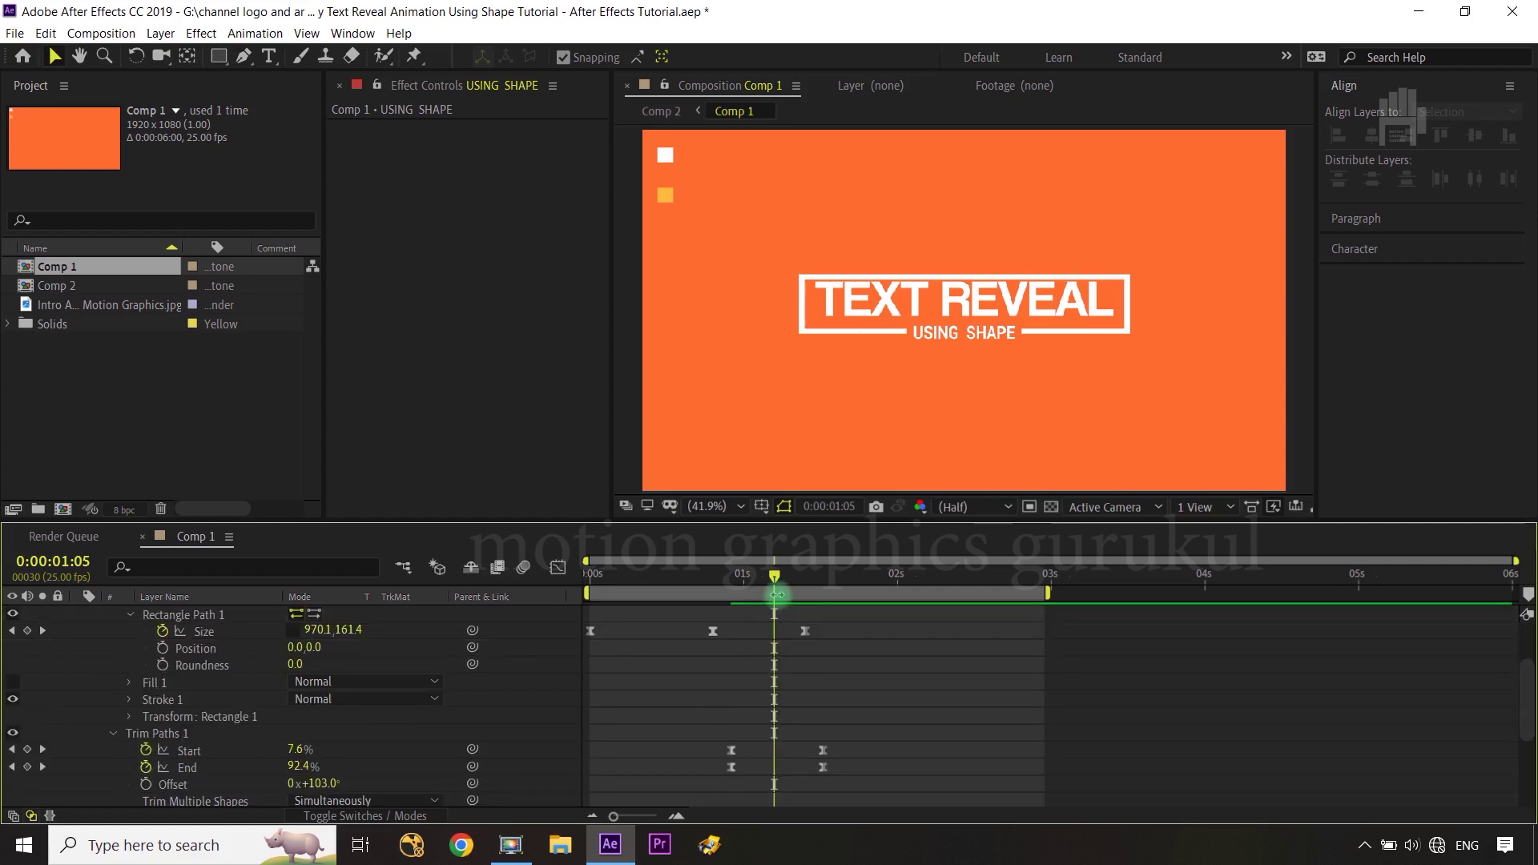
{"action": "scroll", "coordinate": [777, 585], "scroll_direction": "up", "scroll_amount": 3}
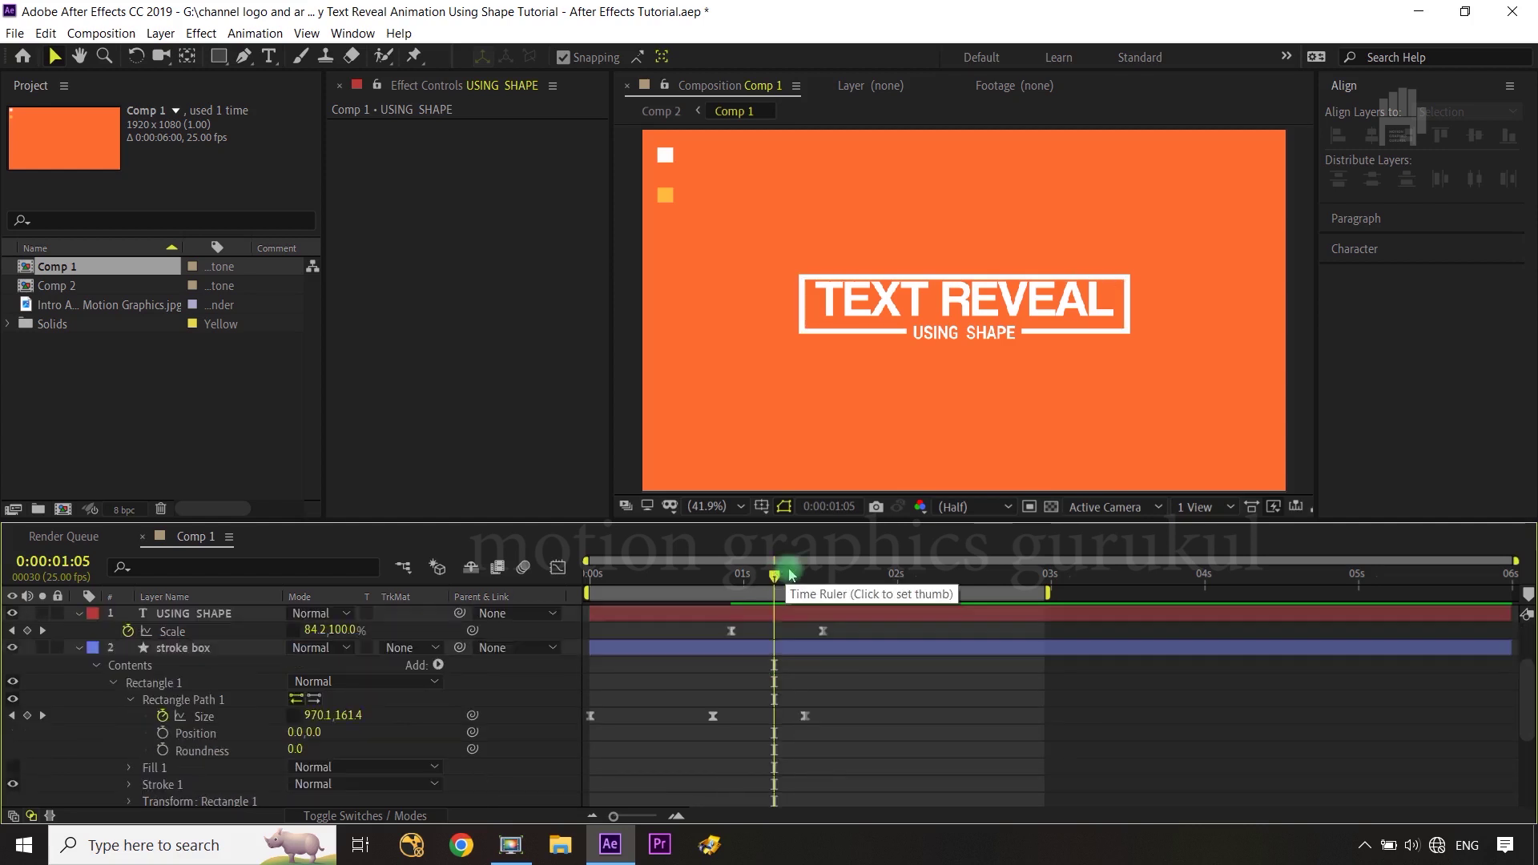
Step: Shift USING SHAPE's Scale keyframes and the stroke box's Trim Paths Start and End keyframes three frames later, starting at 0:00:01:01
{"action": "left_click_drag", "start_coordinate": [838, 630], "coordinate": [714, 642]}
{"action": "scroll", "coordinate": [801, 689], "scroll_direction": "down", "scroll_amount": 3}
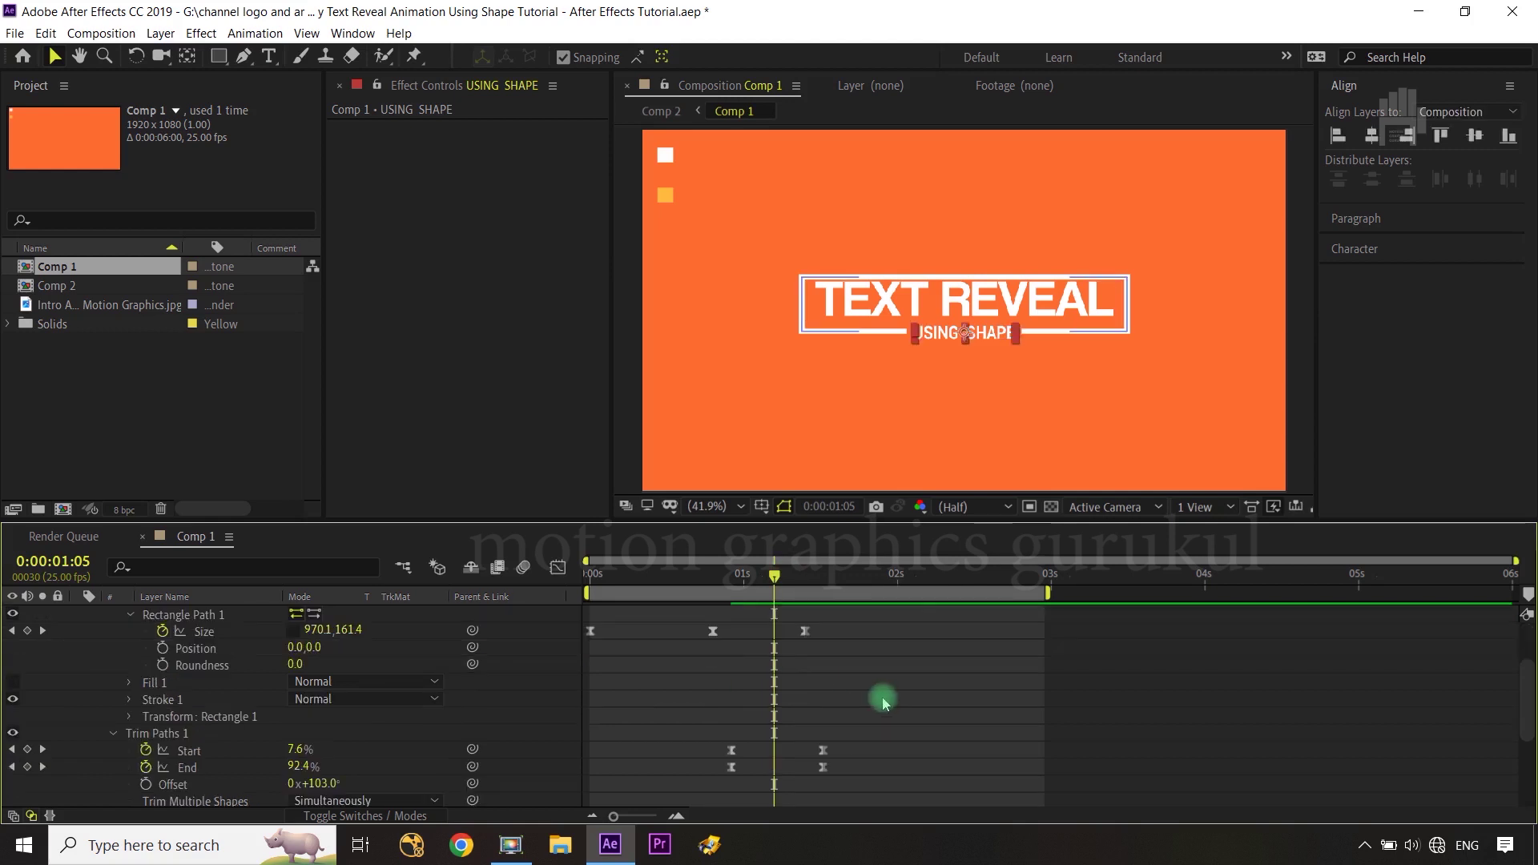
{"action": "left_click_drag", "start_coordinate": [866, 743], "coordinate": [727, 781]}
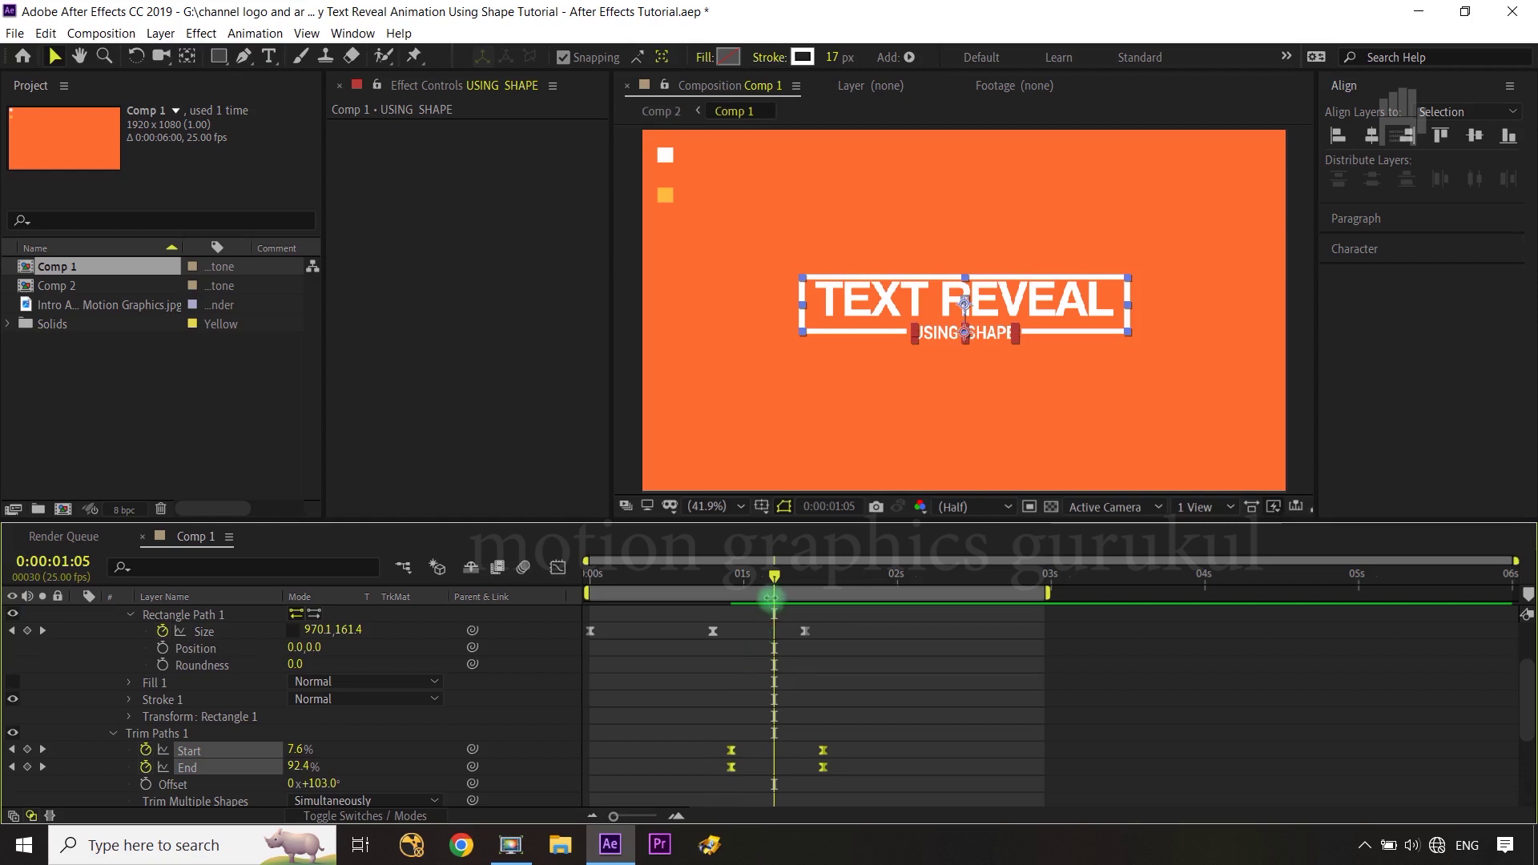
{"action": "left_click_drag", "start_coordinate": [775, 577], "coordinate": [731, 582]}
{"action": "key", "text": "ctrl+Right"}
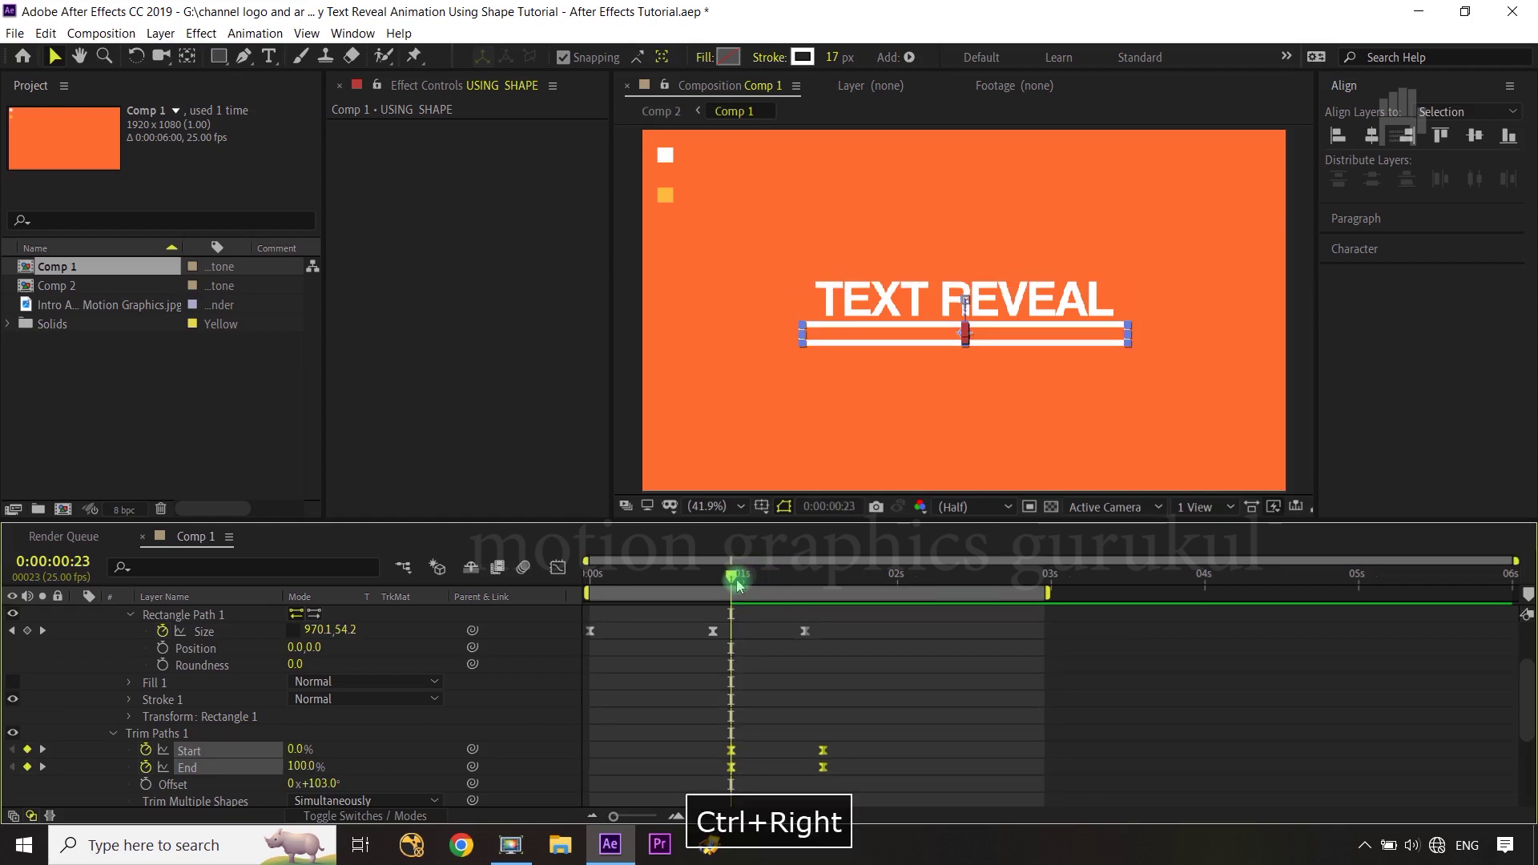
{"action": "key", "text": "ctrl+Right"}
{"action": "key", "text": "ctrl+Right"}
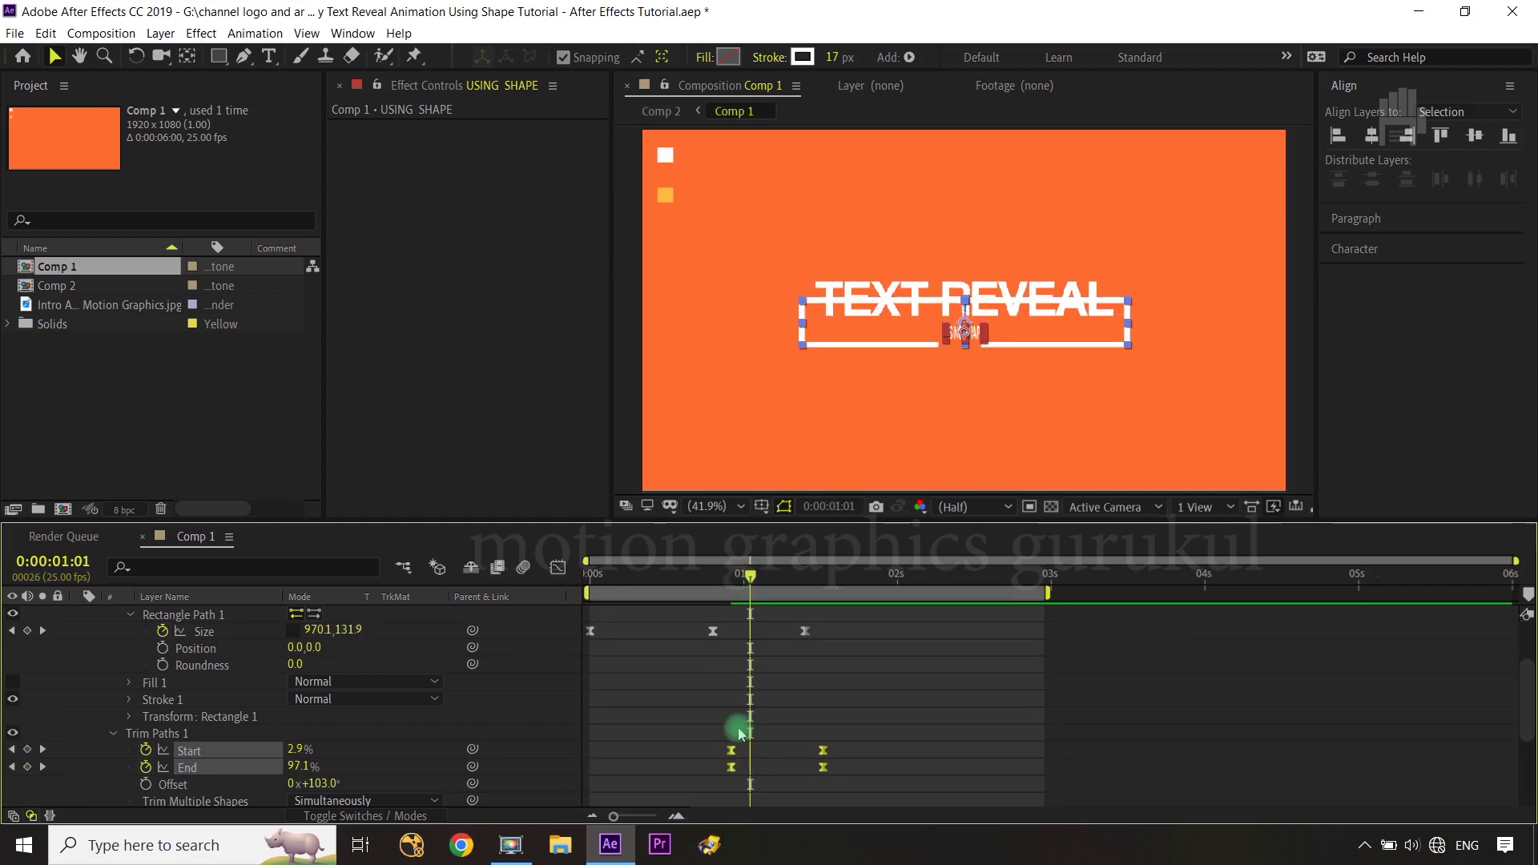
{"action": "left_click_drag", "start_coordinate": [734, 760], "coordinate": [751, 760]}
{"action": "left_click", "coordinate": [749, 576]}
{"action": "left_click_drag", "start_coordinate": [749, 576], "coordinate": [817, 585]}
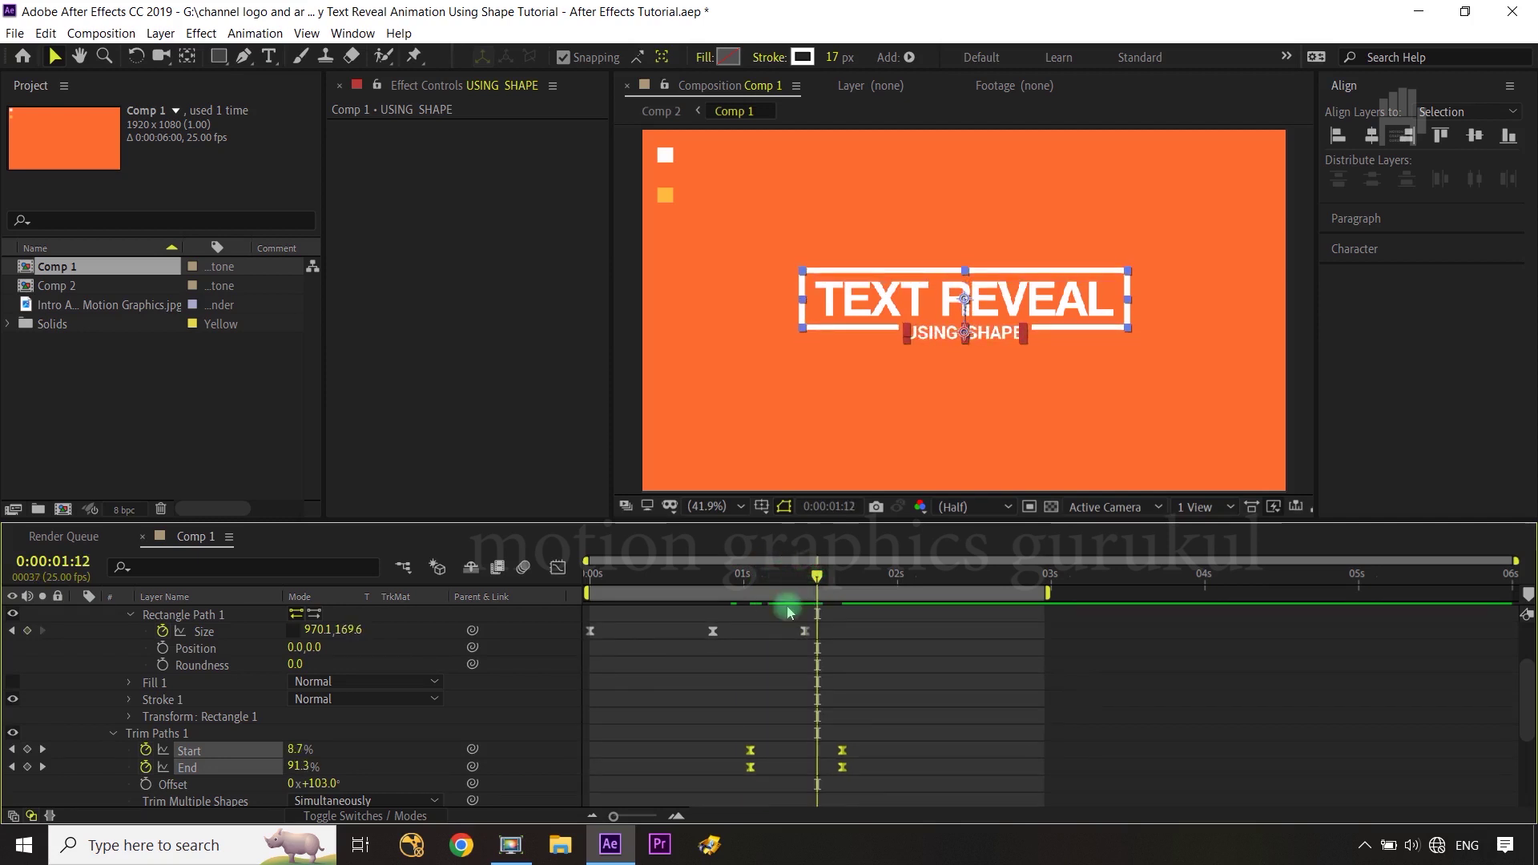
{"action": "left_click", "coordinate": [566, 664]}
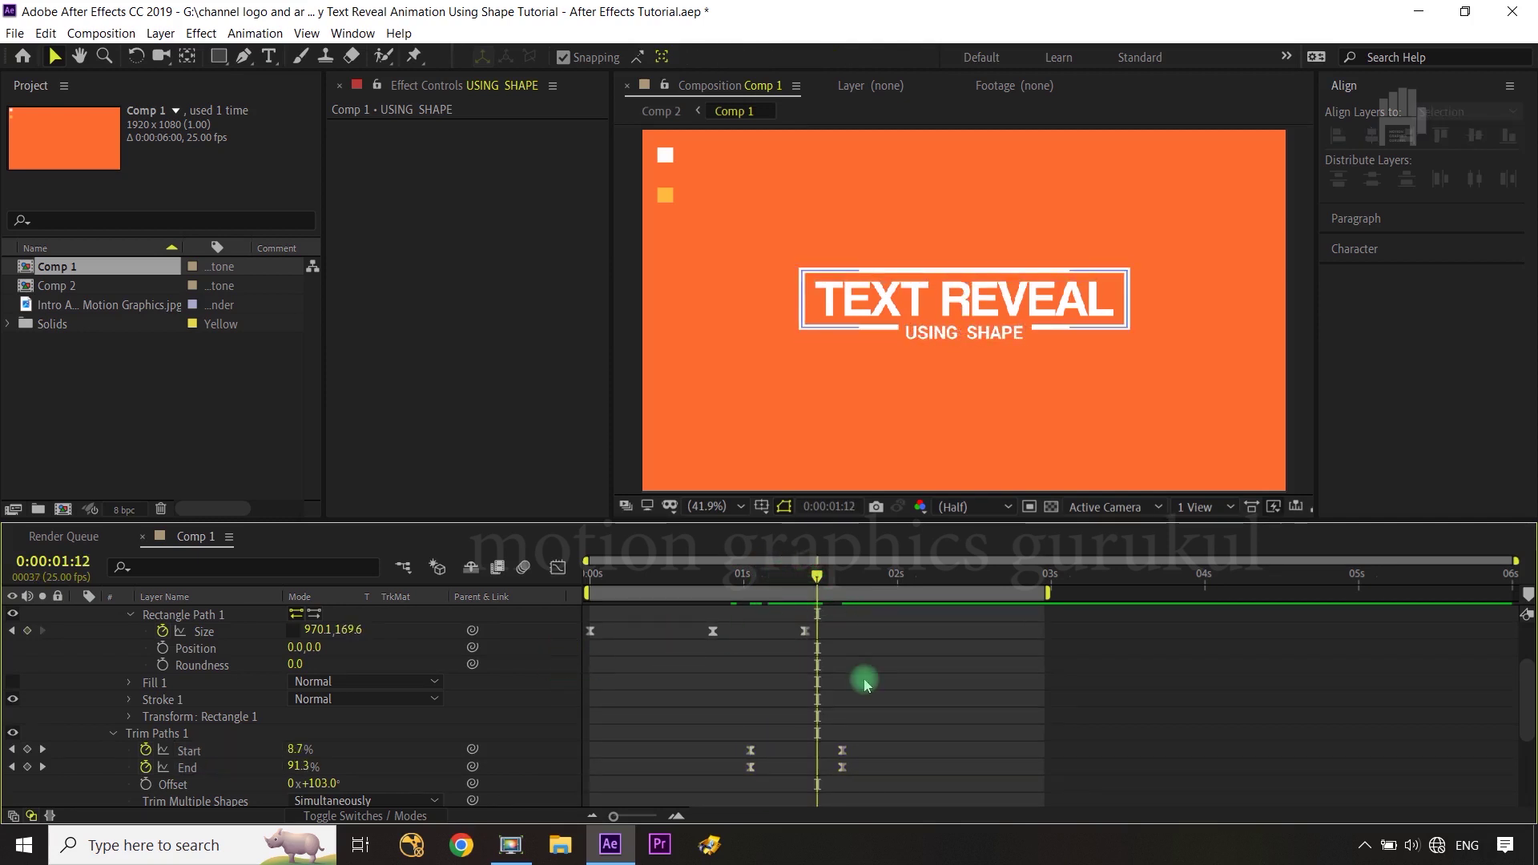
{"action": "scroll", "coordinate": [866, 681], "scroll_direction": "up", "scroll_amount": 3}
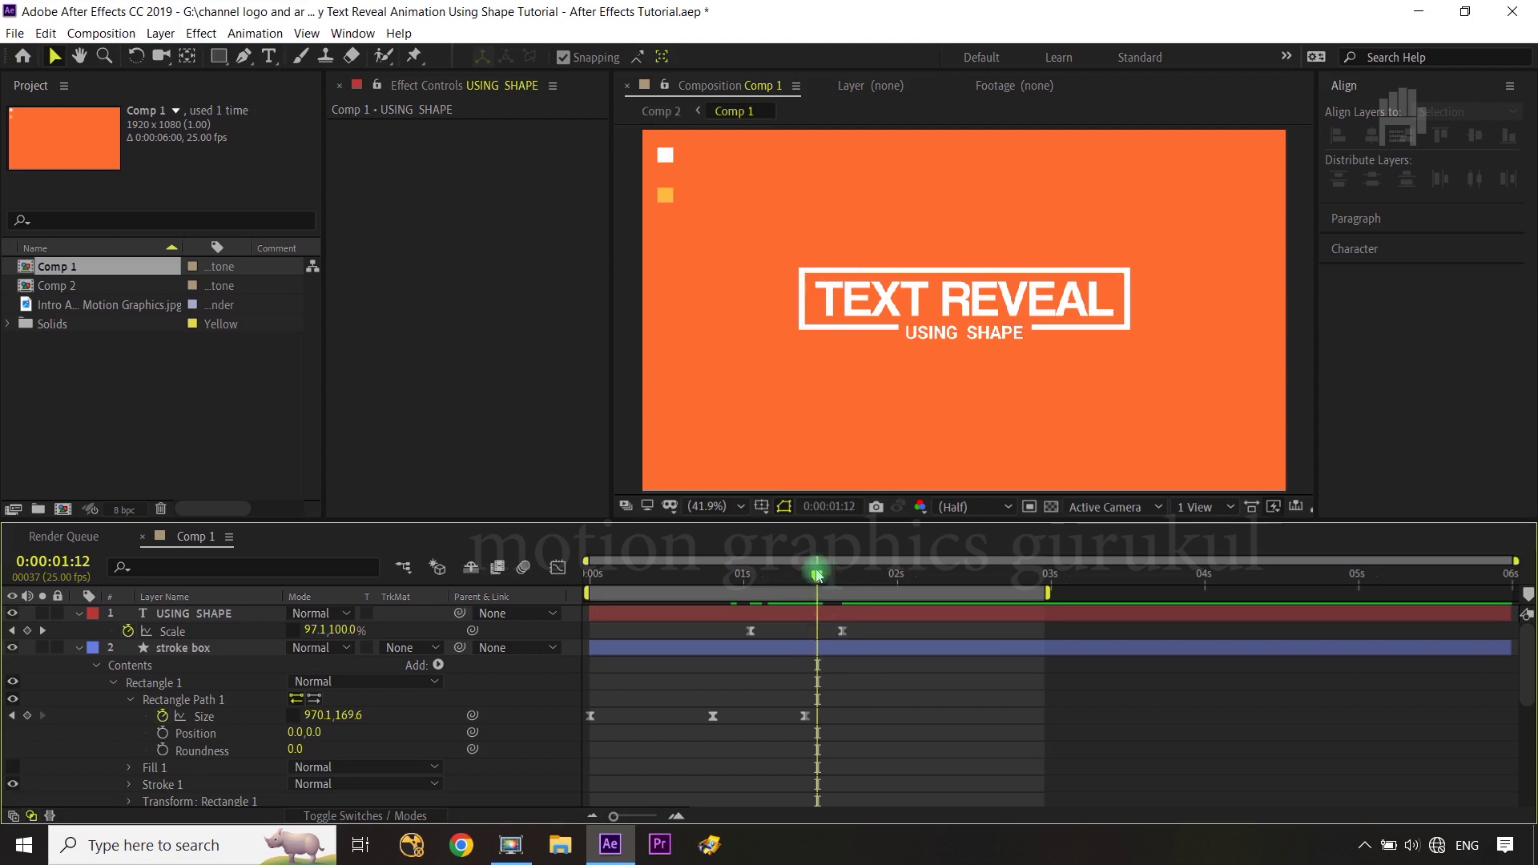
{"action": "left_click_drag", "start_coordinate": [817, 575], "coordinate": [856, 591]}
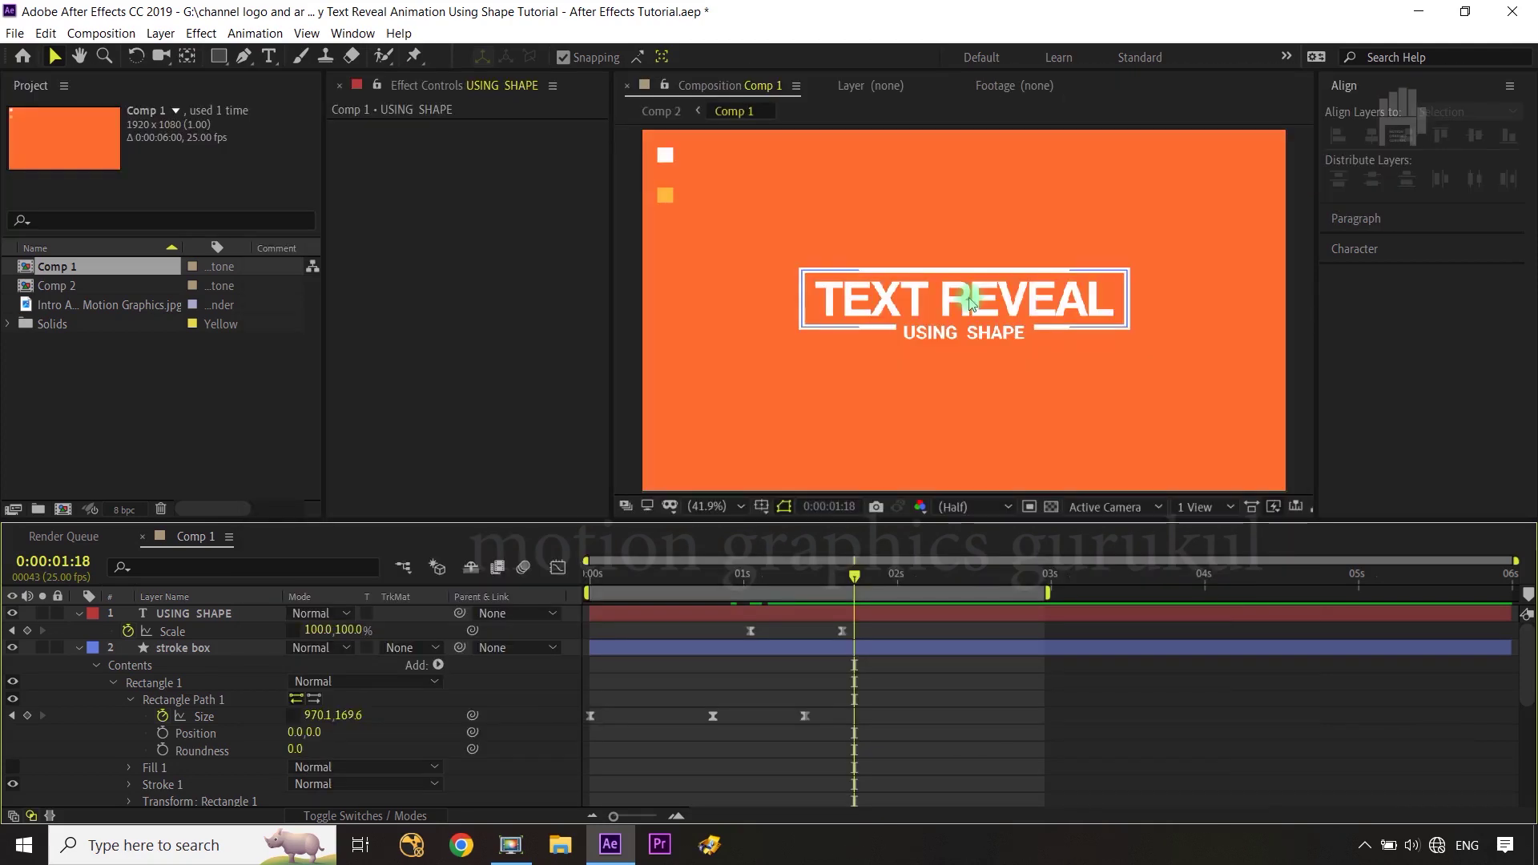
Step: Collapse the open layers, duplicate the stroke box layer and rename the copy "fill matte"
{"action": "left_click", "coordinate": [80, 614]}
{"action": "left_click", "coordinate": [79, 630]}
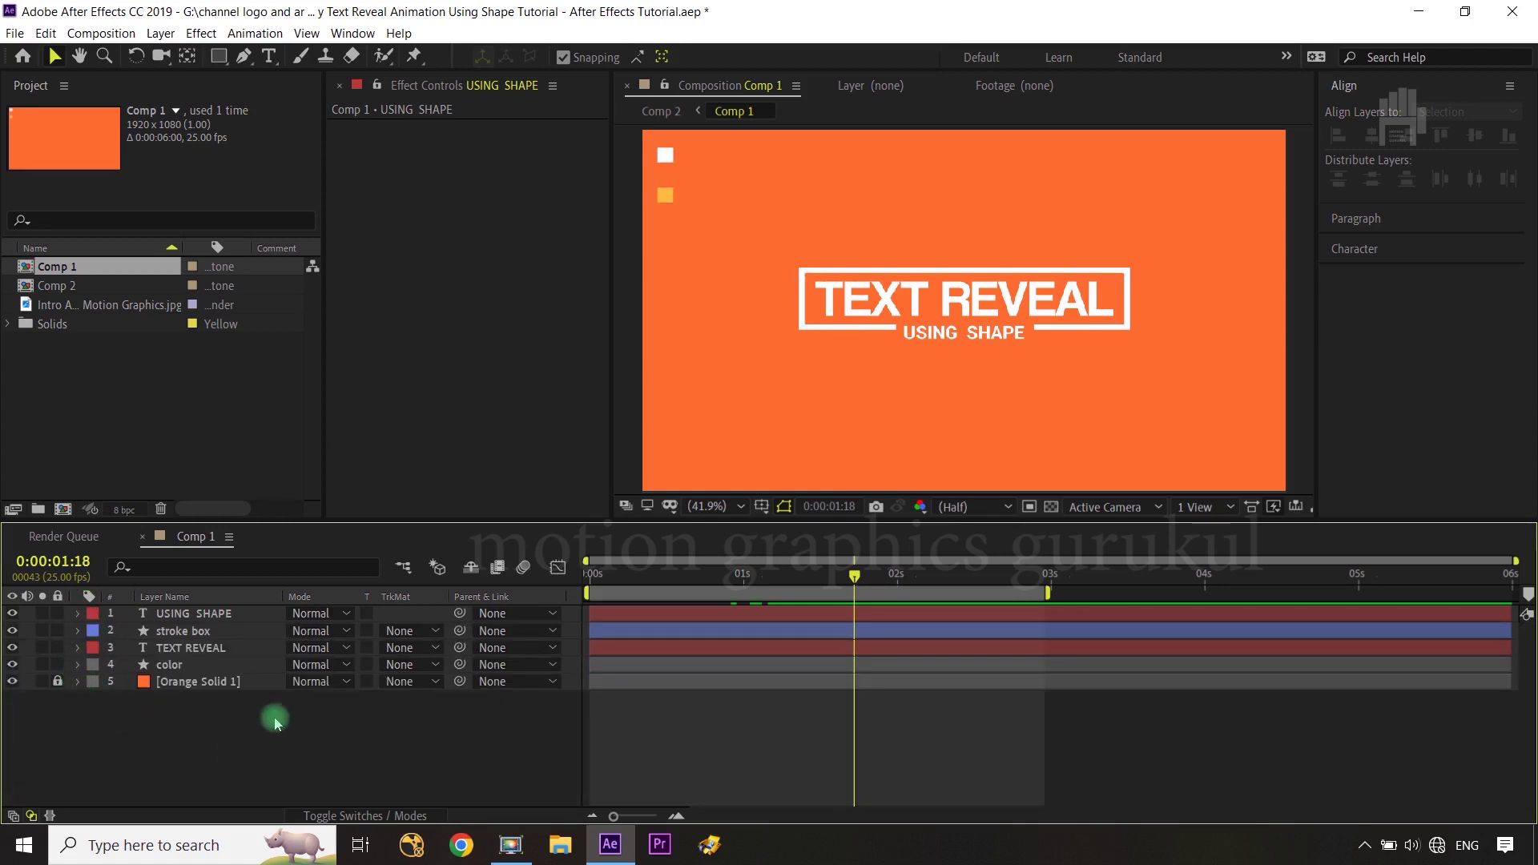
{"action": "left_click", "coordinate": [215, 632]}
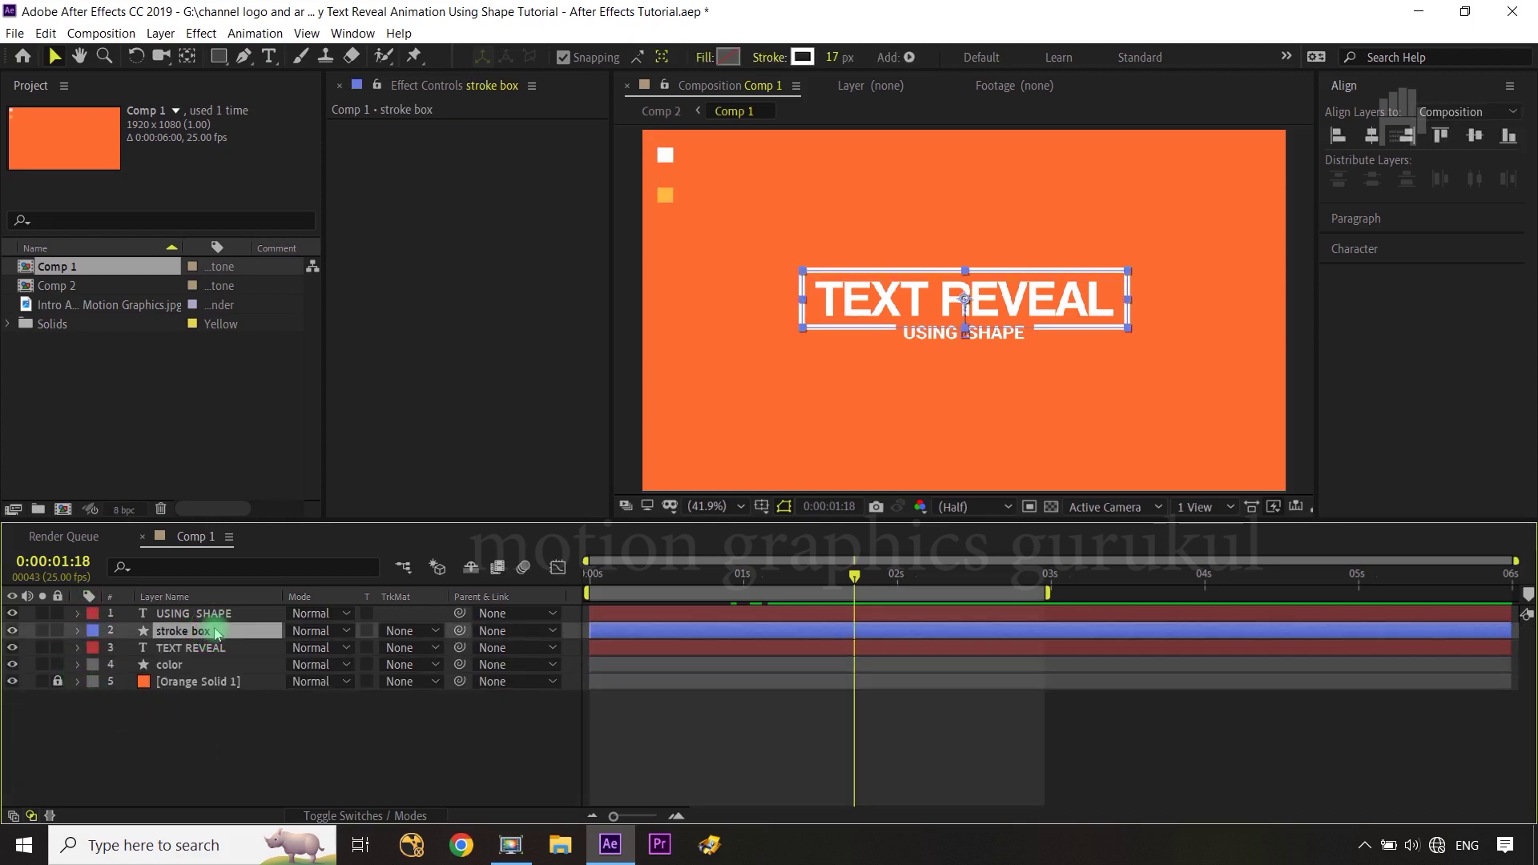
{"action": "key", "text": "ctrl+d"}
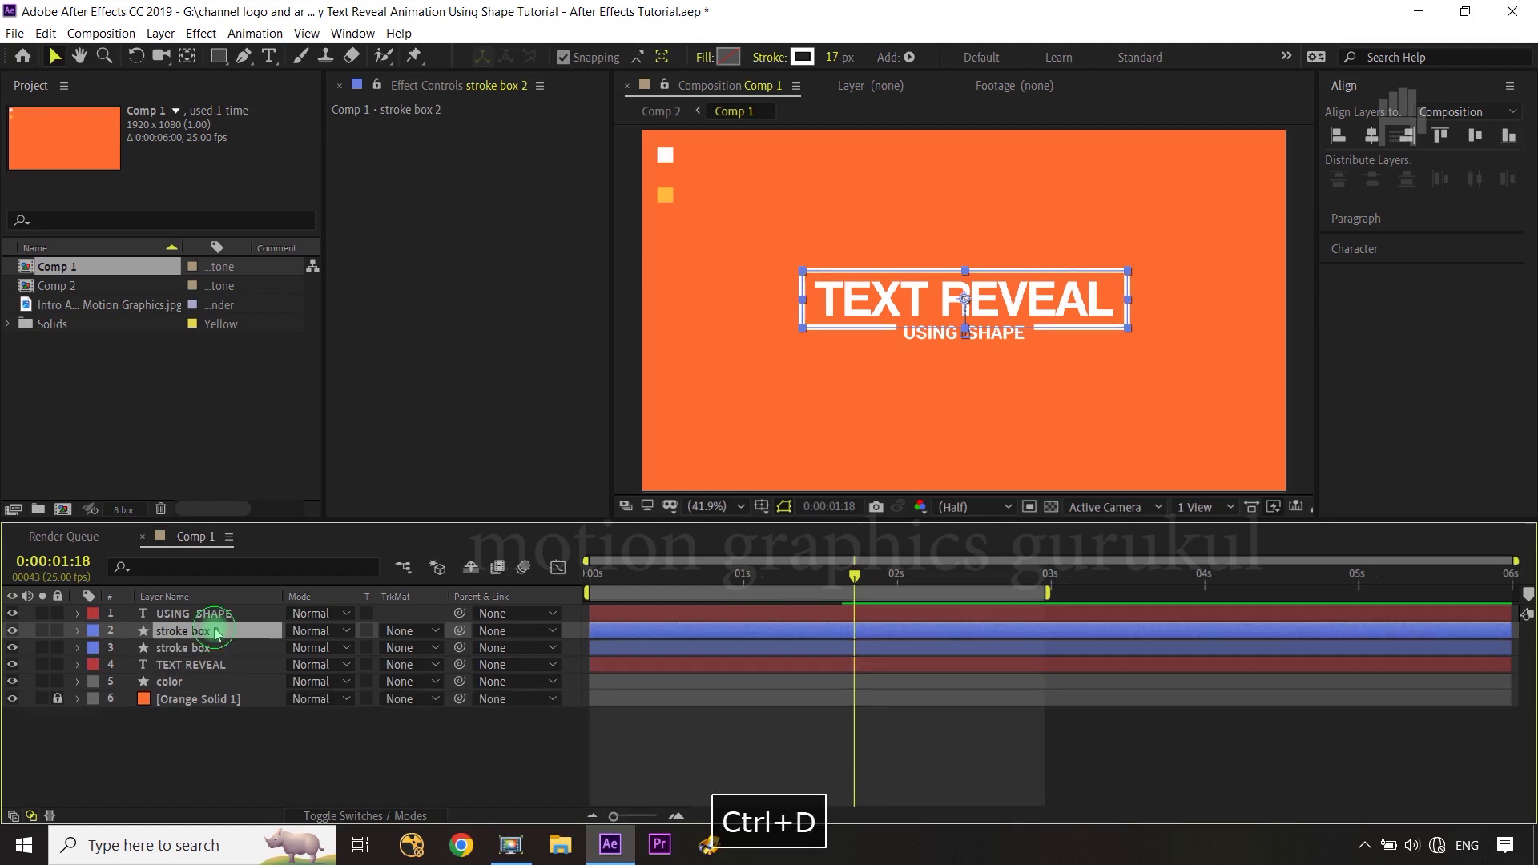
{"action": "key", "text": "Return"}
{"action": "type", "text": "fill matte"}
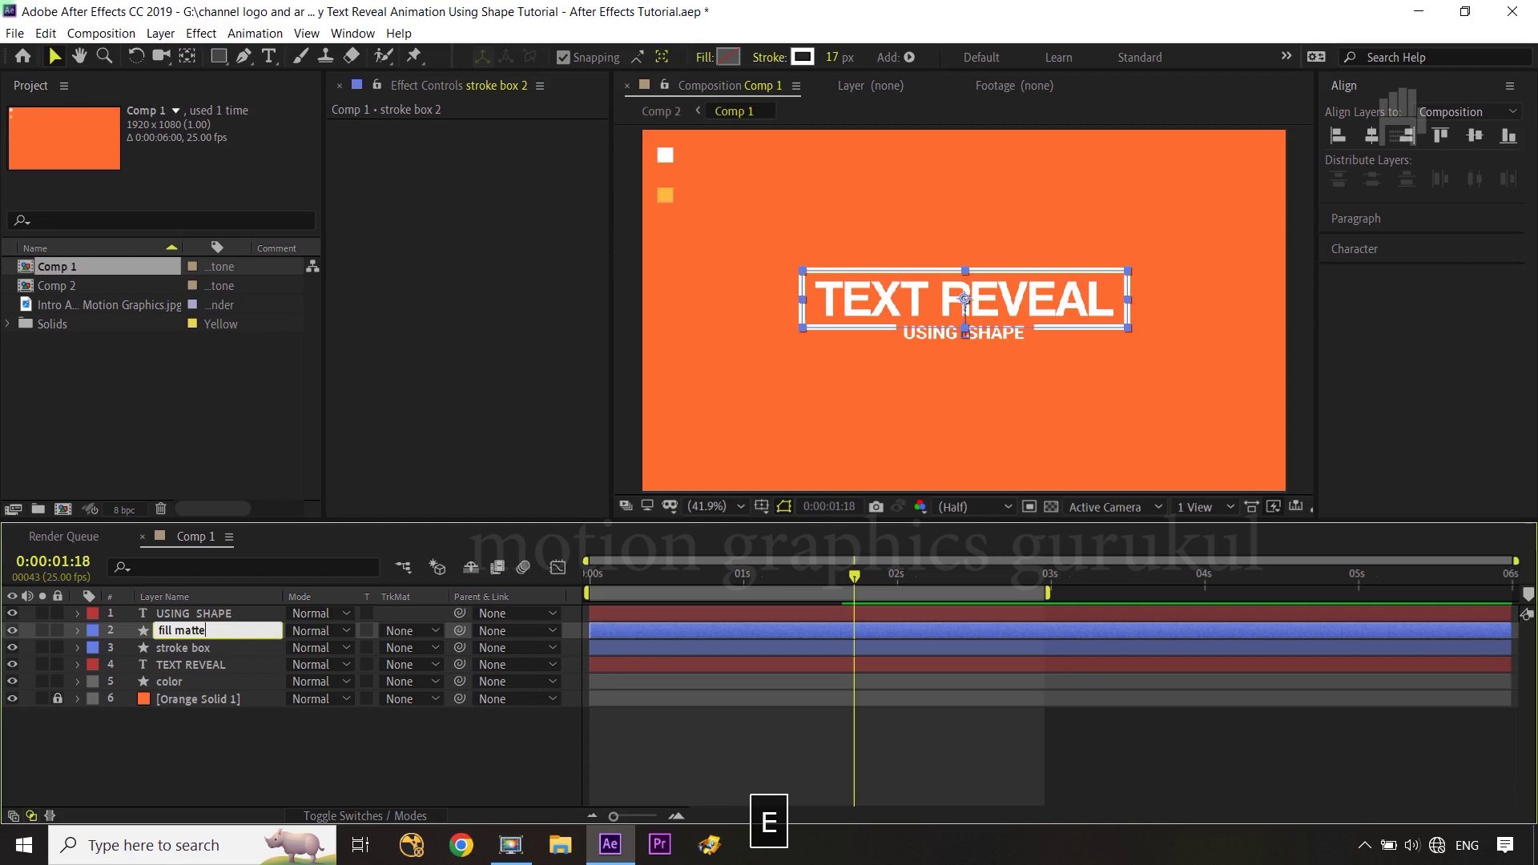
{"action": "key", "text": "Return"}
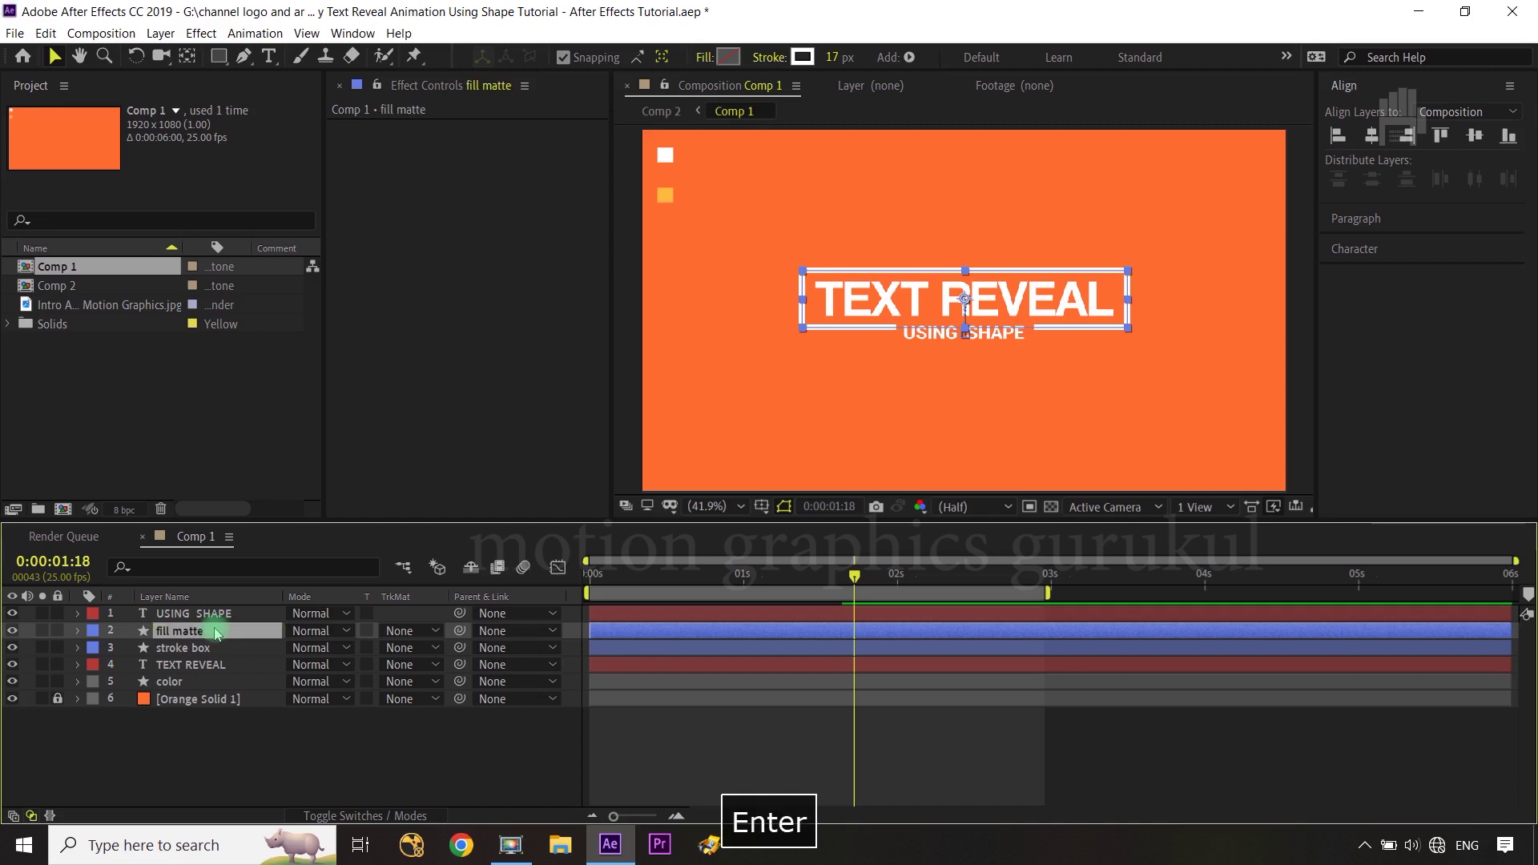
Step: Delay the fill matte layer by one frame so that it starts at 0:00:00:01
{"action": "left_click", "coordinate": [303, 749]}
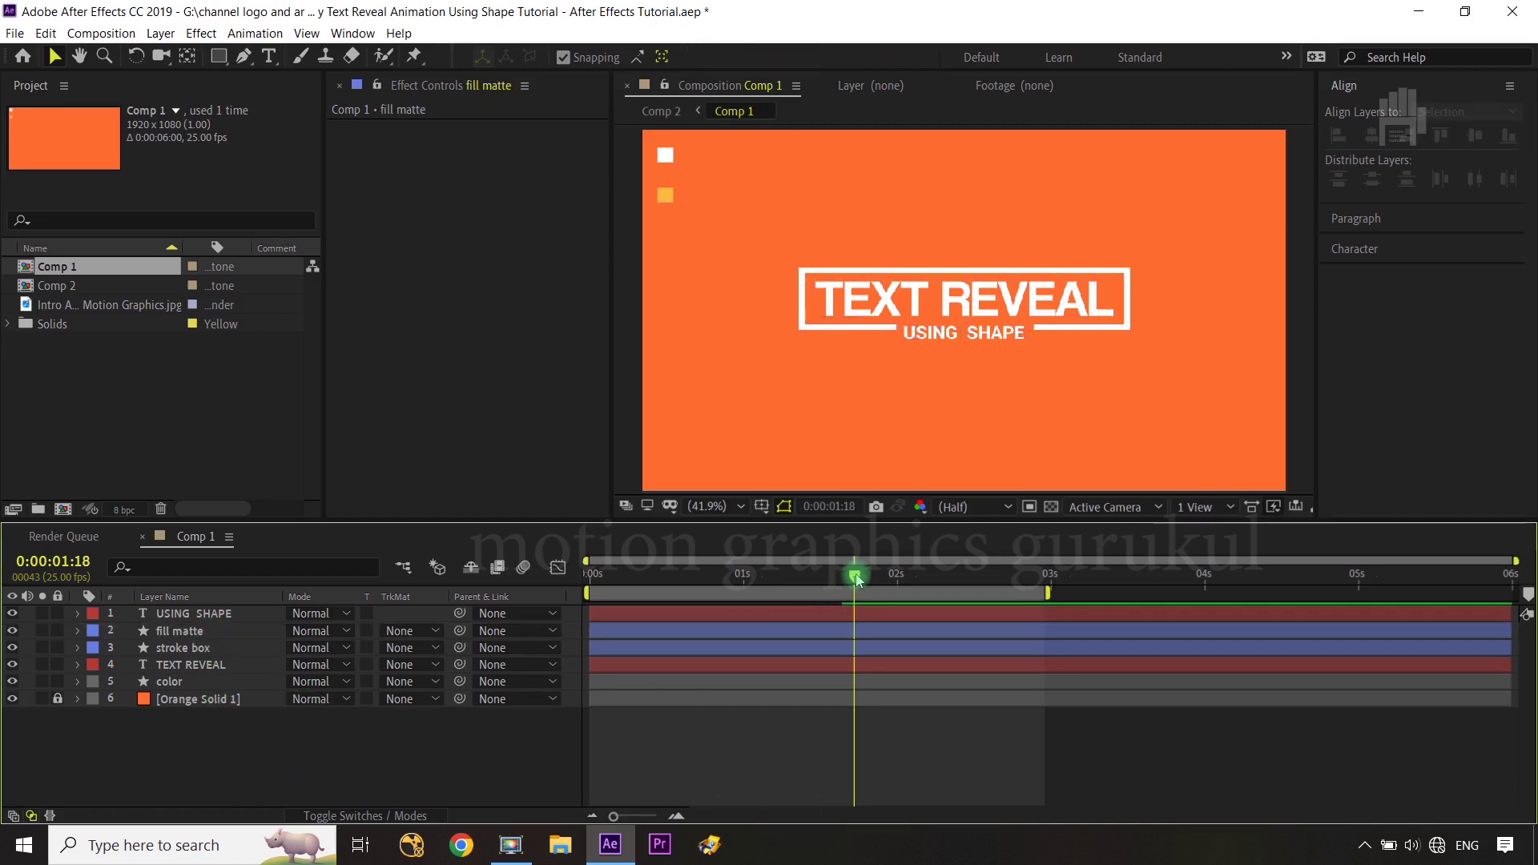
{"action": "left_click_drag", "start_coordinate": [856, 579], "coordinate": [593, 597]}
{"action": "key", "text": "ctrl+Right"}
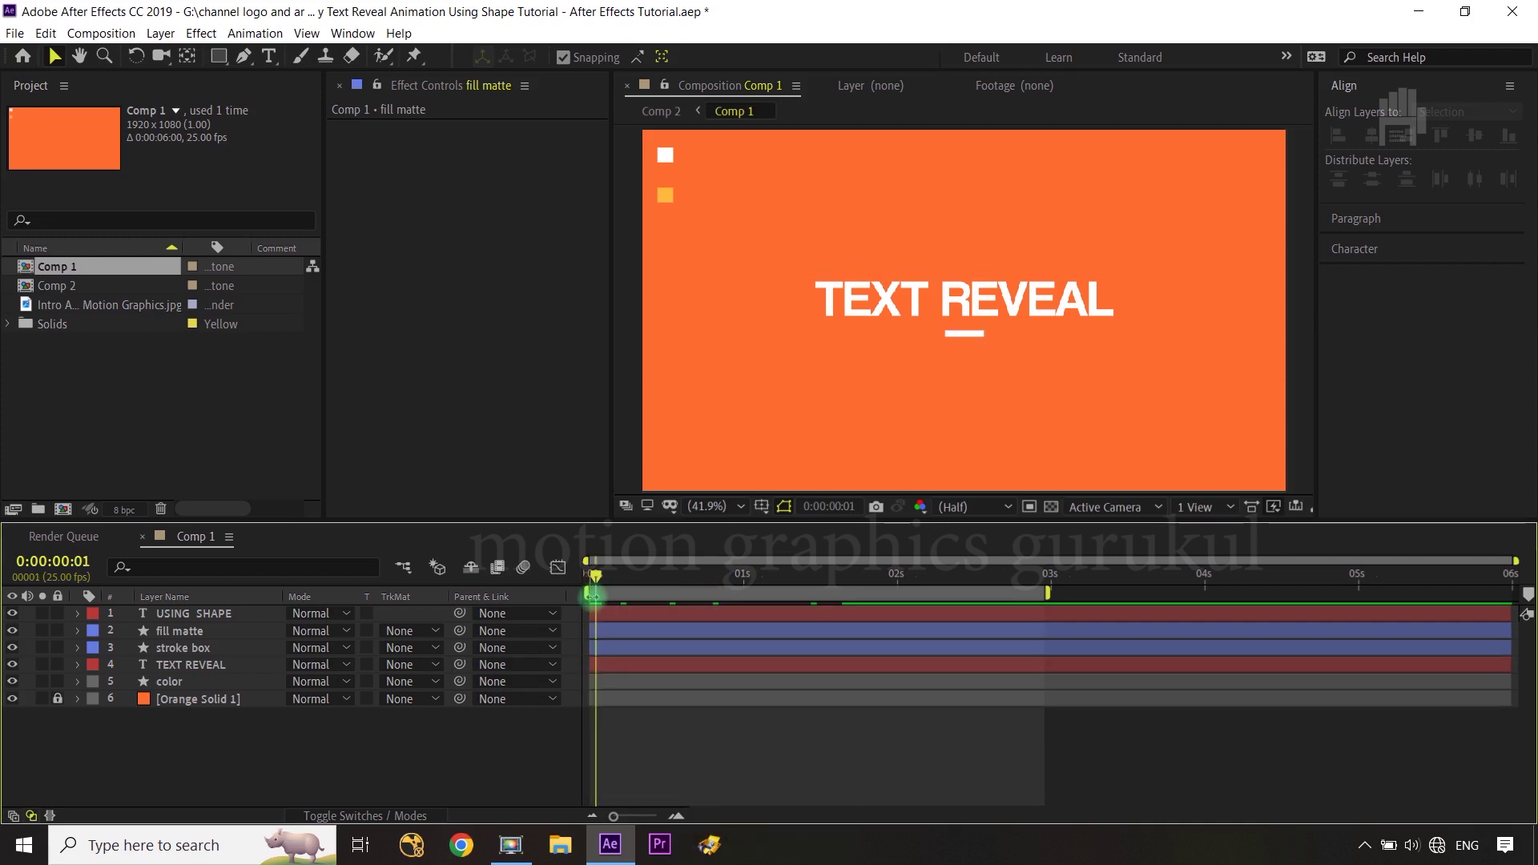
{"action": "left_click", "coordinate": [618, 631]}
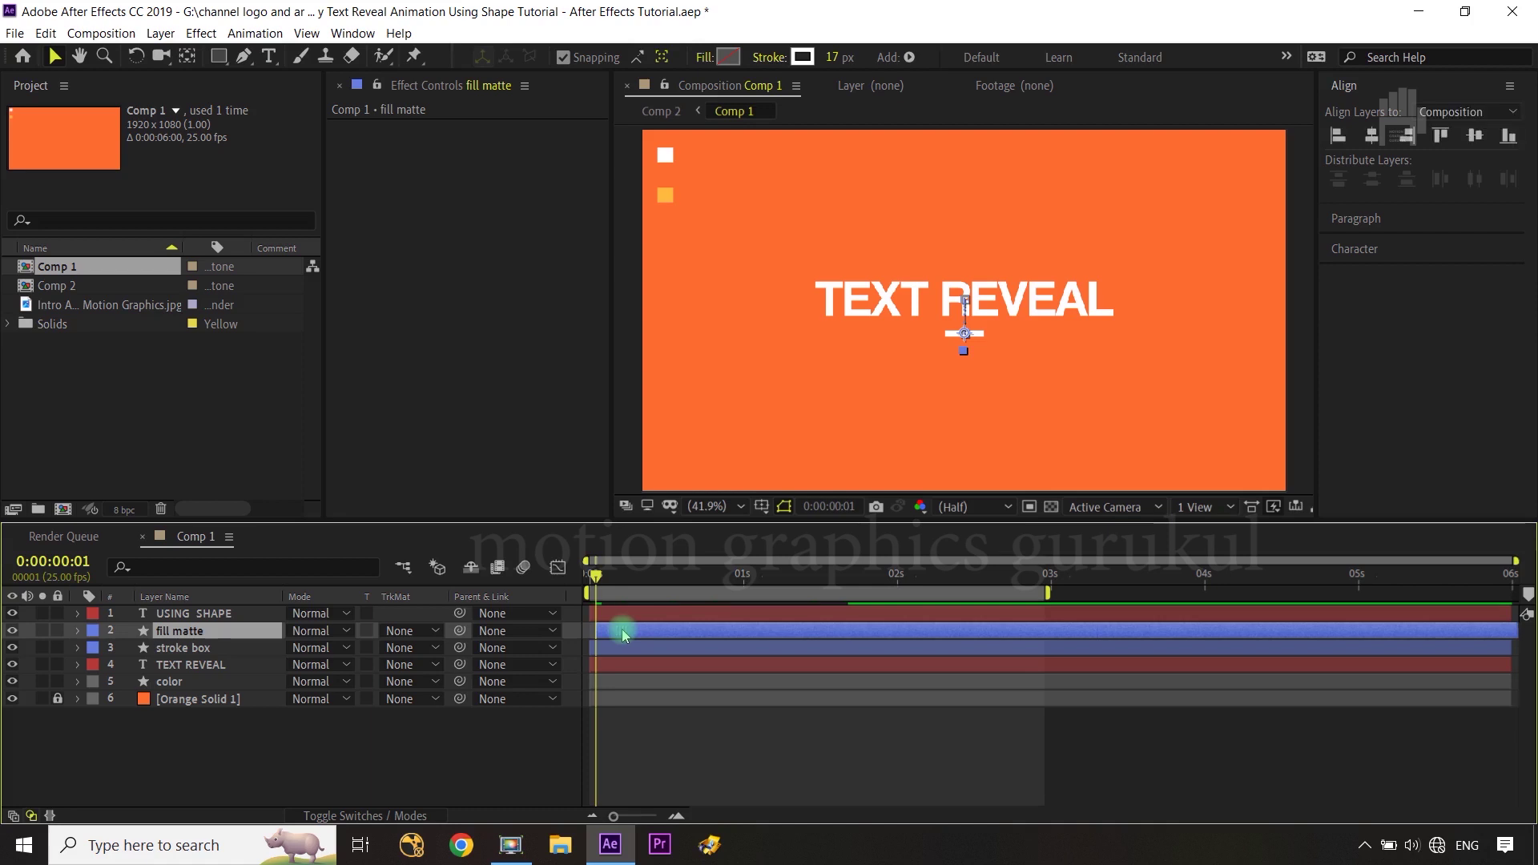
Step: Hide the fill matte layer and apply a Set Matte effect to the TEXT REVEAL layer, taking its matte from fill matte
{"action": "left_click", "coordinate": [12, 632]}
{"action": "left_click", "coordinate": [192, 670]}
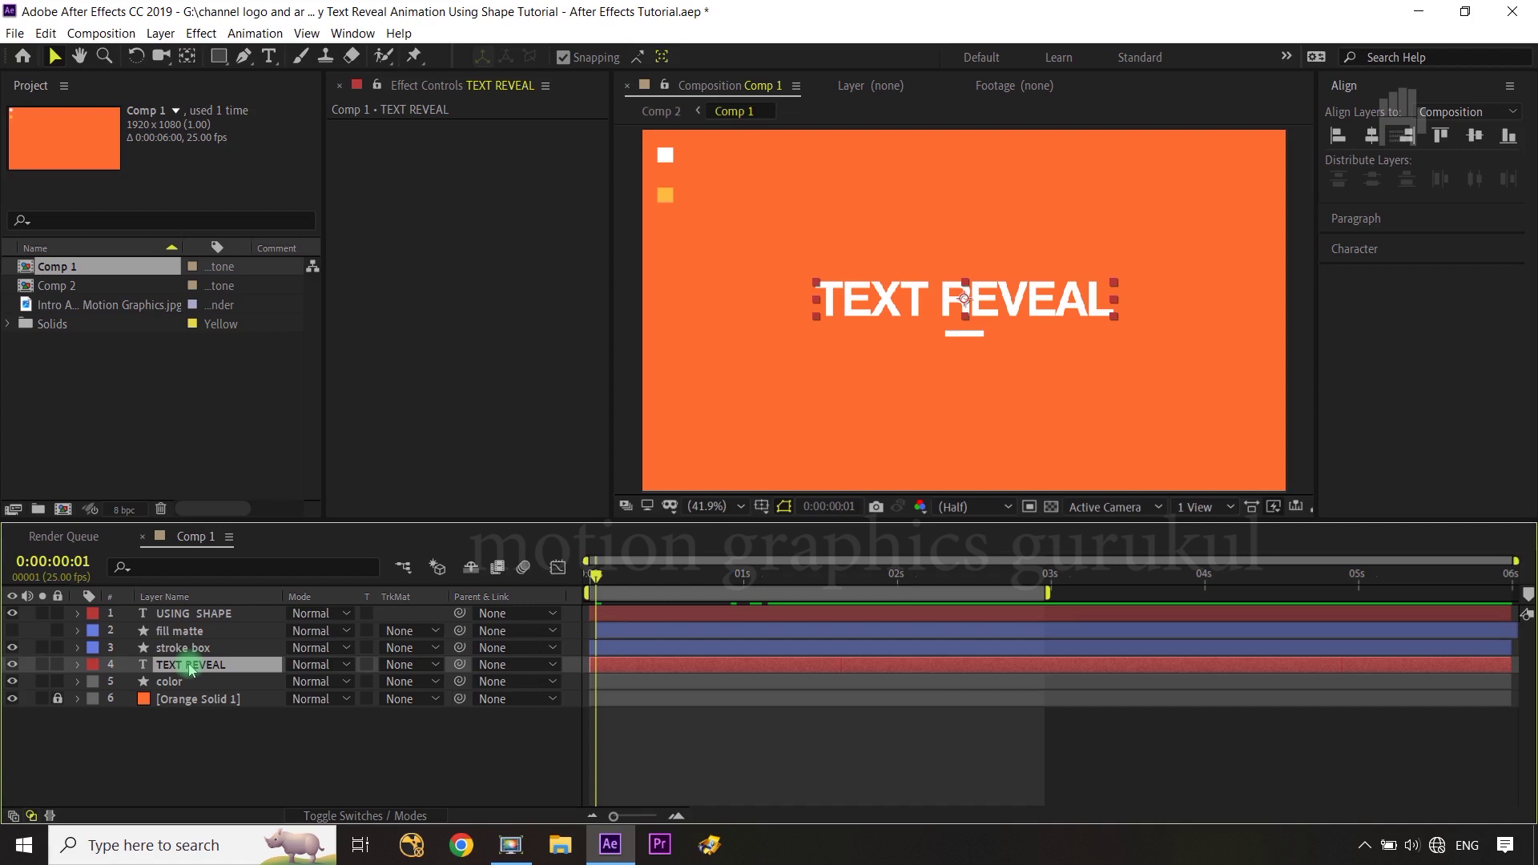
{"action": "left_click", "coordinate": [192, 36]}
{"action": "mouse_move", "coordinate": [271, 222]}
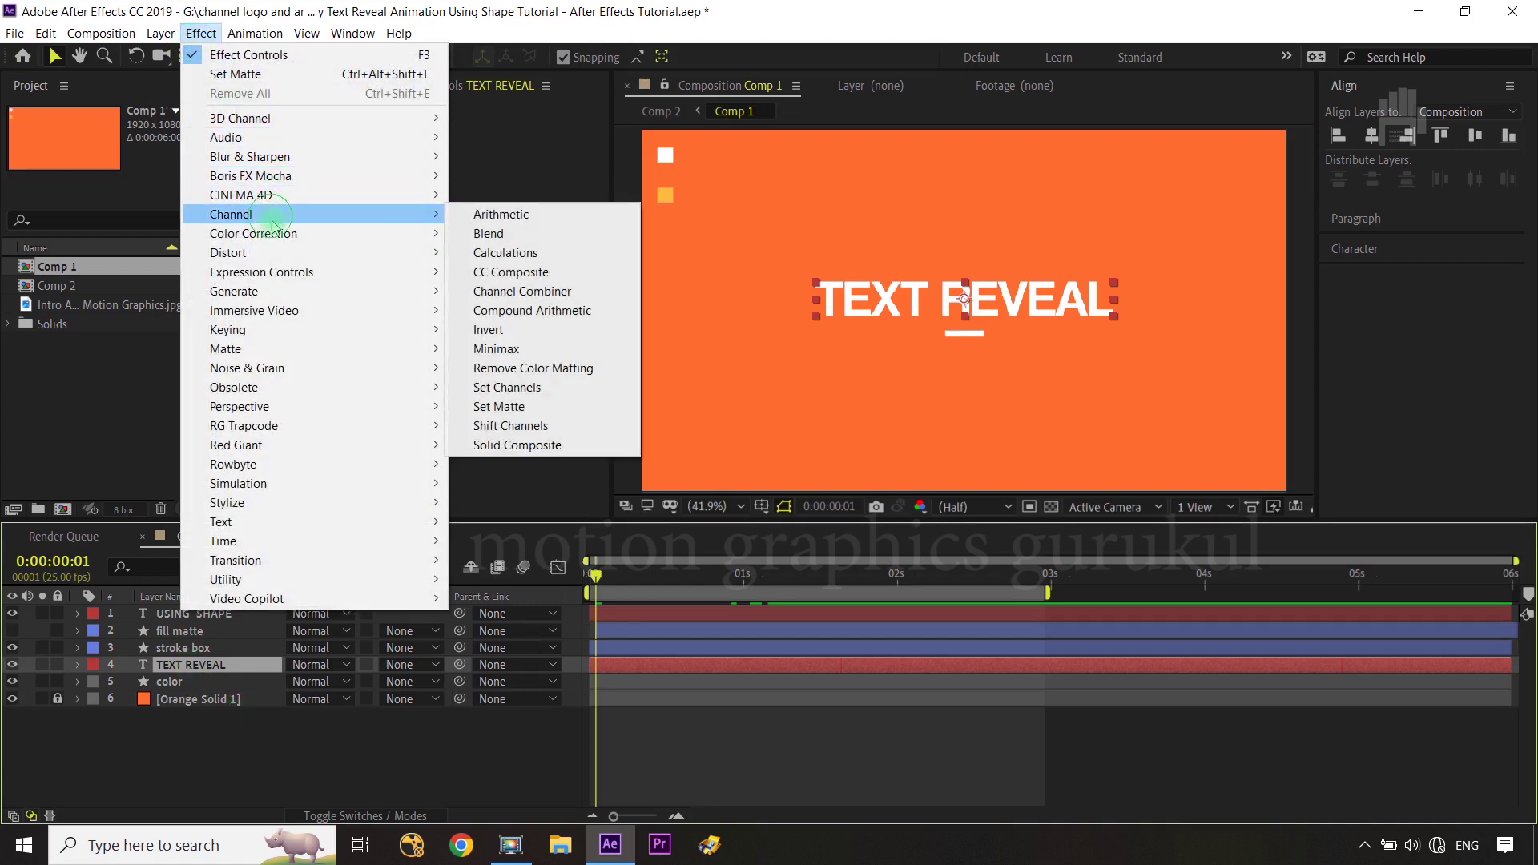
{"action": "left_click", "coordinate": [529, 407]}
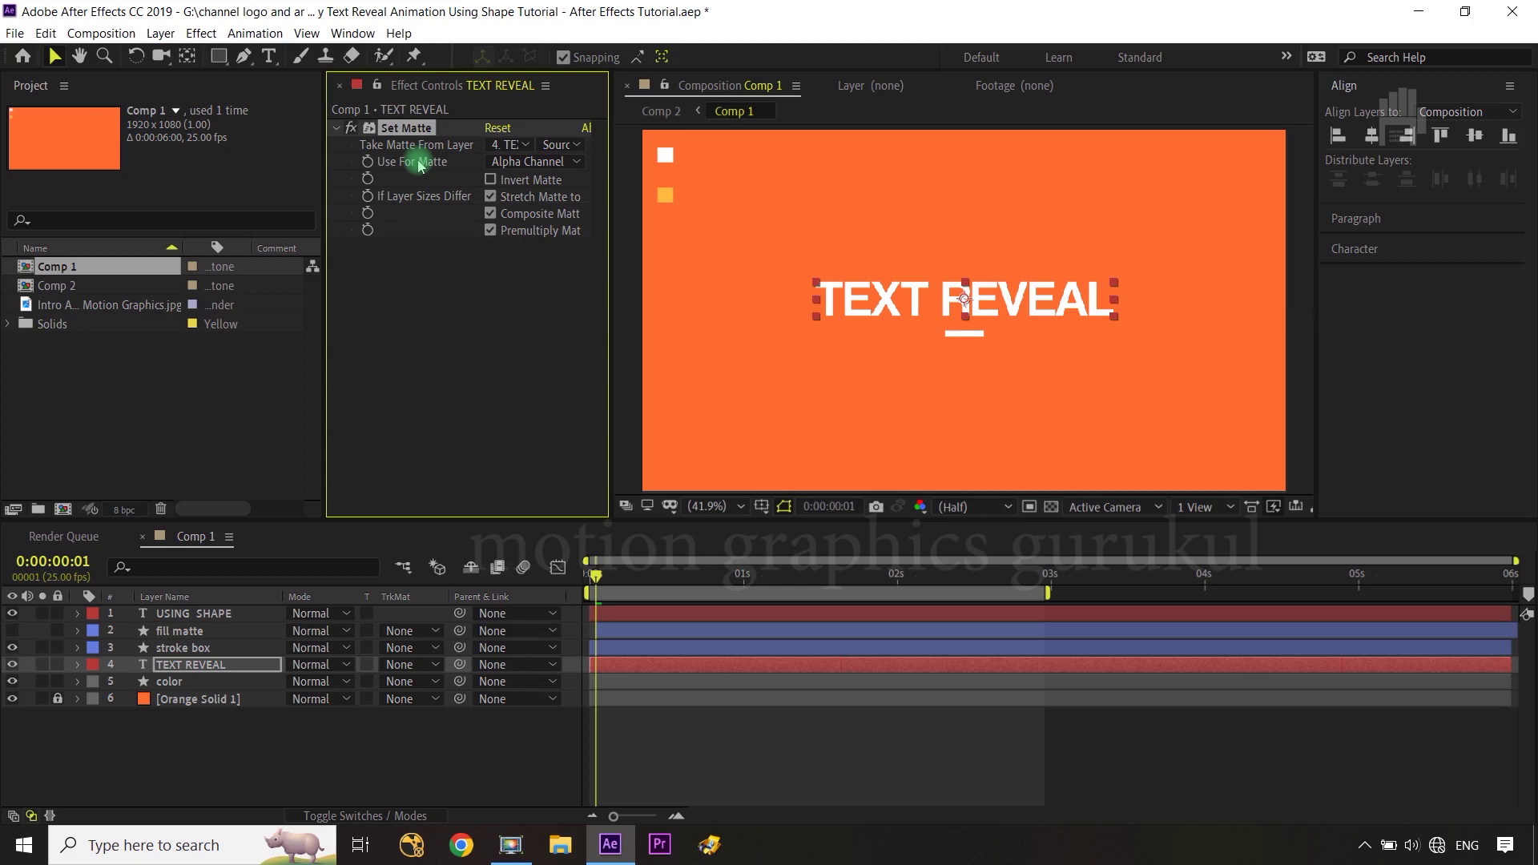
{"action": "left_click", "coordinate": [520, 149]}
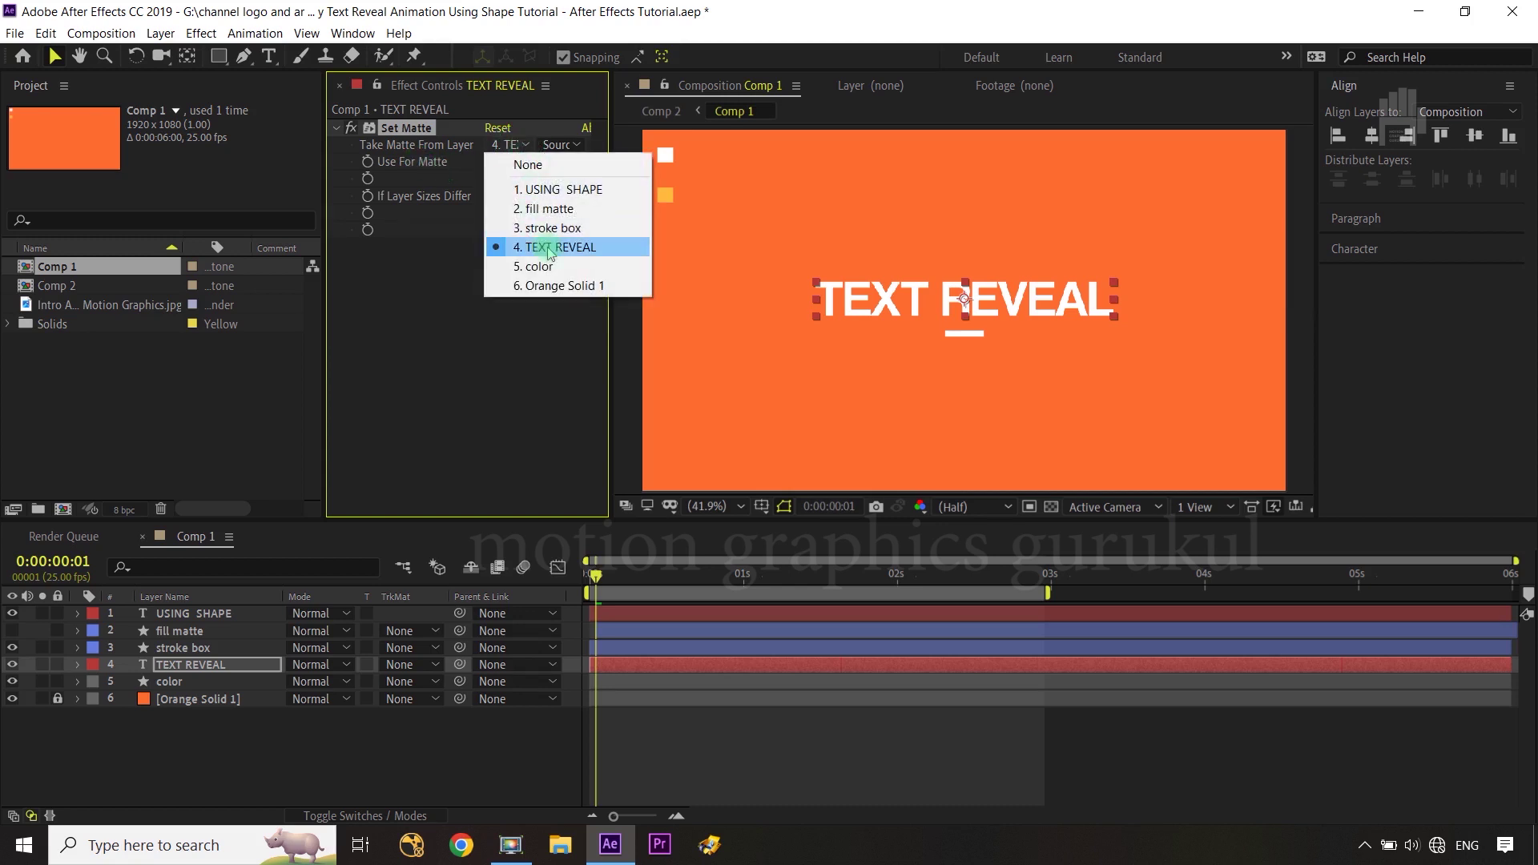
{"action": "left_click", "coordinate": [544, 209]}
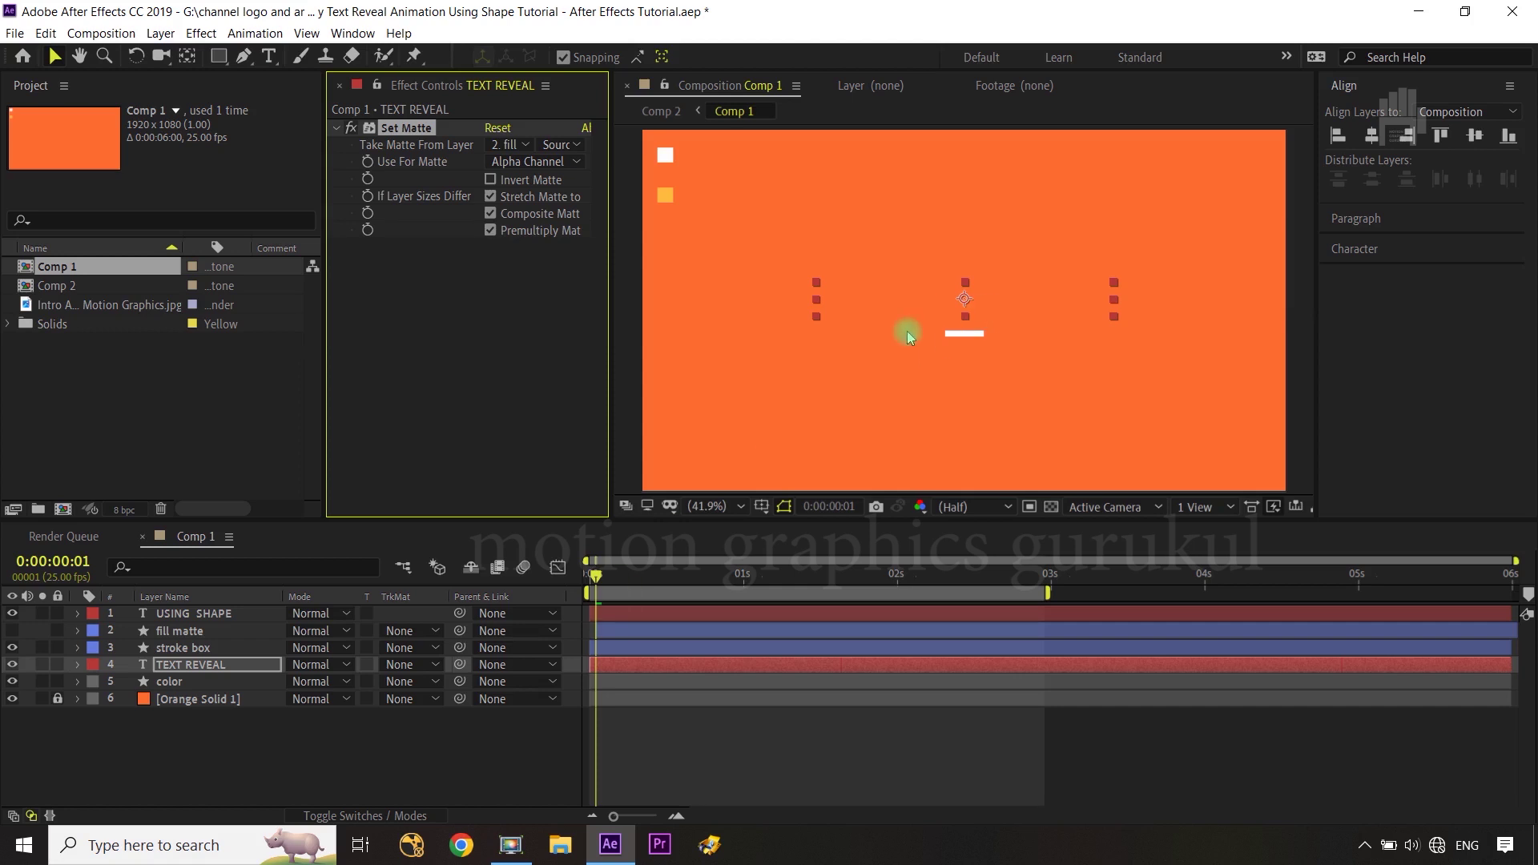
Step: Reveal the fill matte's keyframes, go to 0:00:01:17, and switch the TEXT REVEAL layer's Set Matte source to Effects & Masks
{"action": "left_click", "coordinate": [195, 635]}
{"action": "key", "text": "u"}
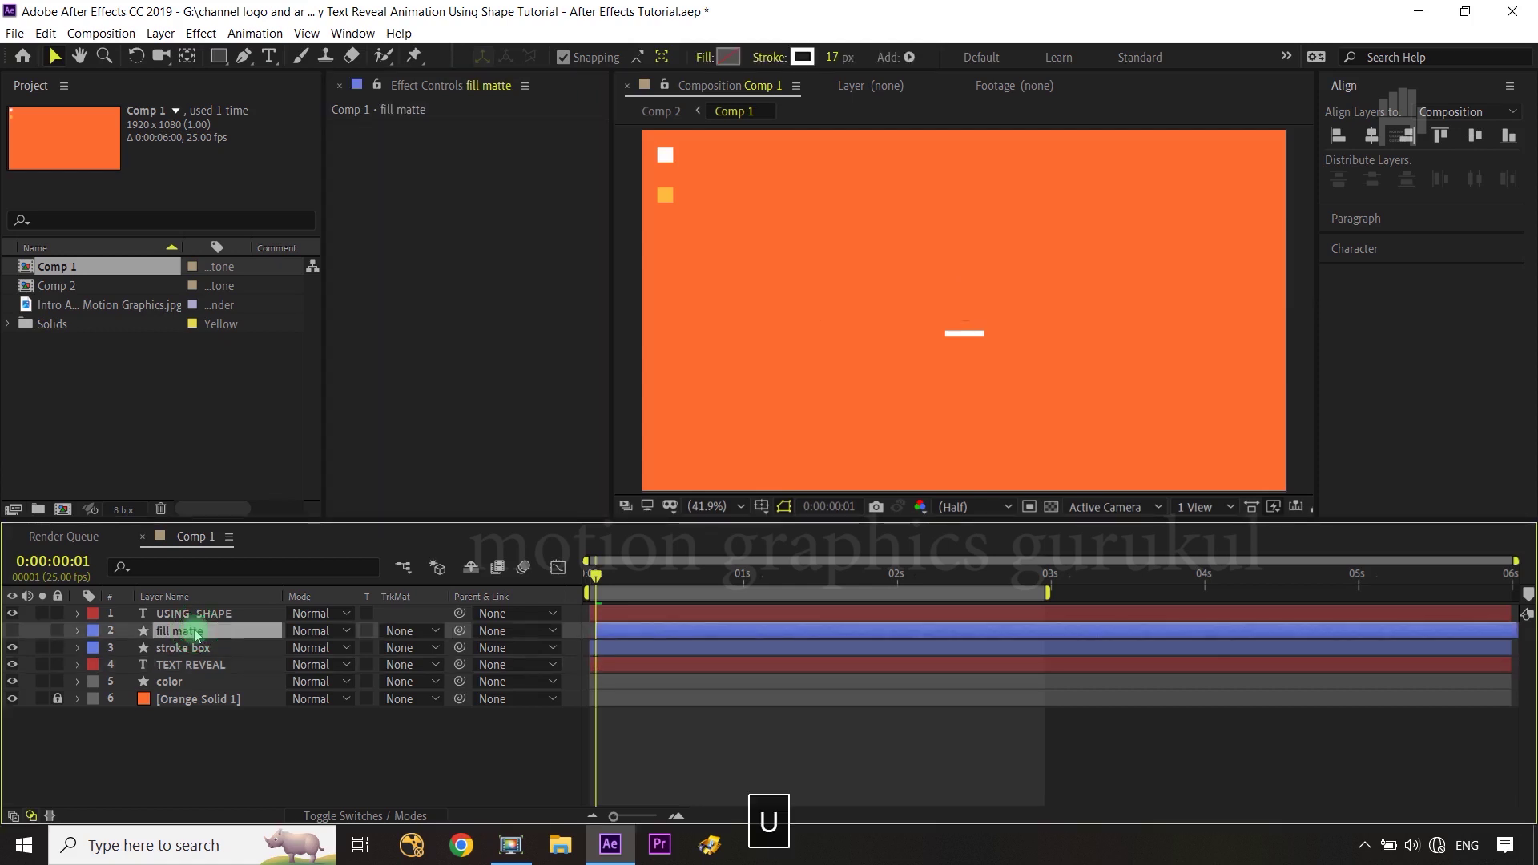
{"action": "left_click_drag", "start_coordinate": [596, 575], "coordinate": [848, 597]}
{"action": "left_click", "coordinate": [191, 733]}
Step: Make the fill matte layer visible and set its stroke type to None
{"action": "left_click", "coordinate": [31, 634]}
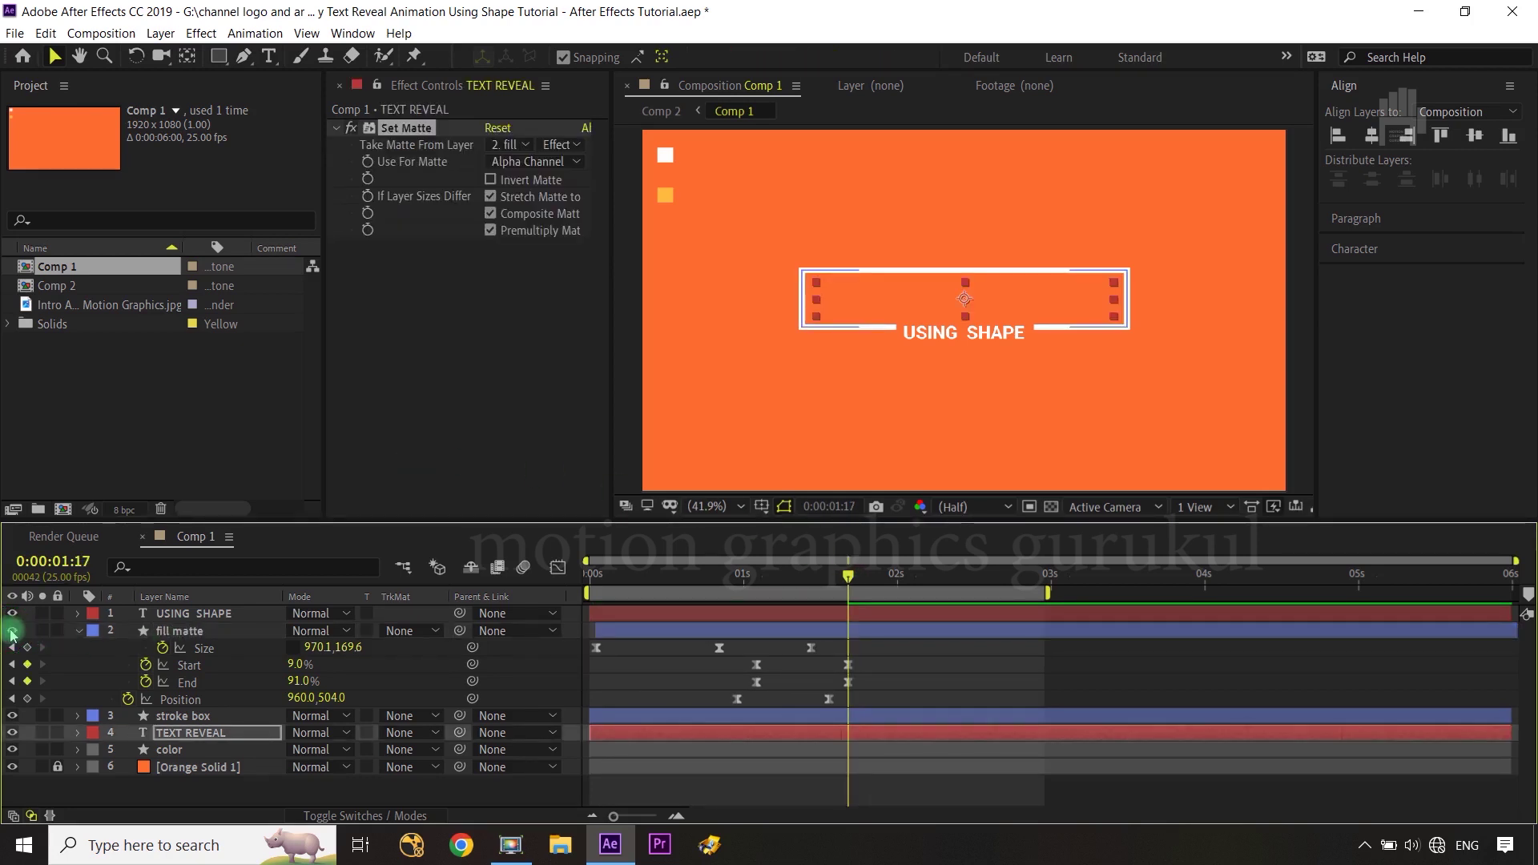
{"action": "left_click", "coordinate": [213, 632]}
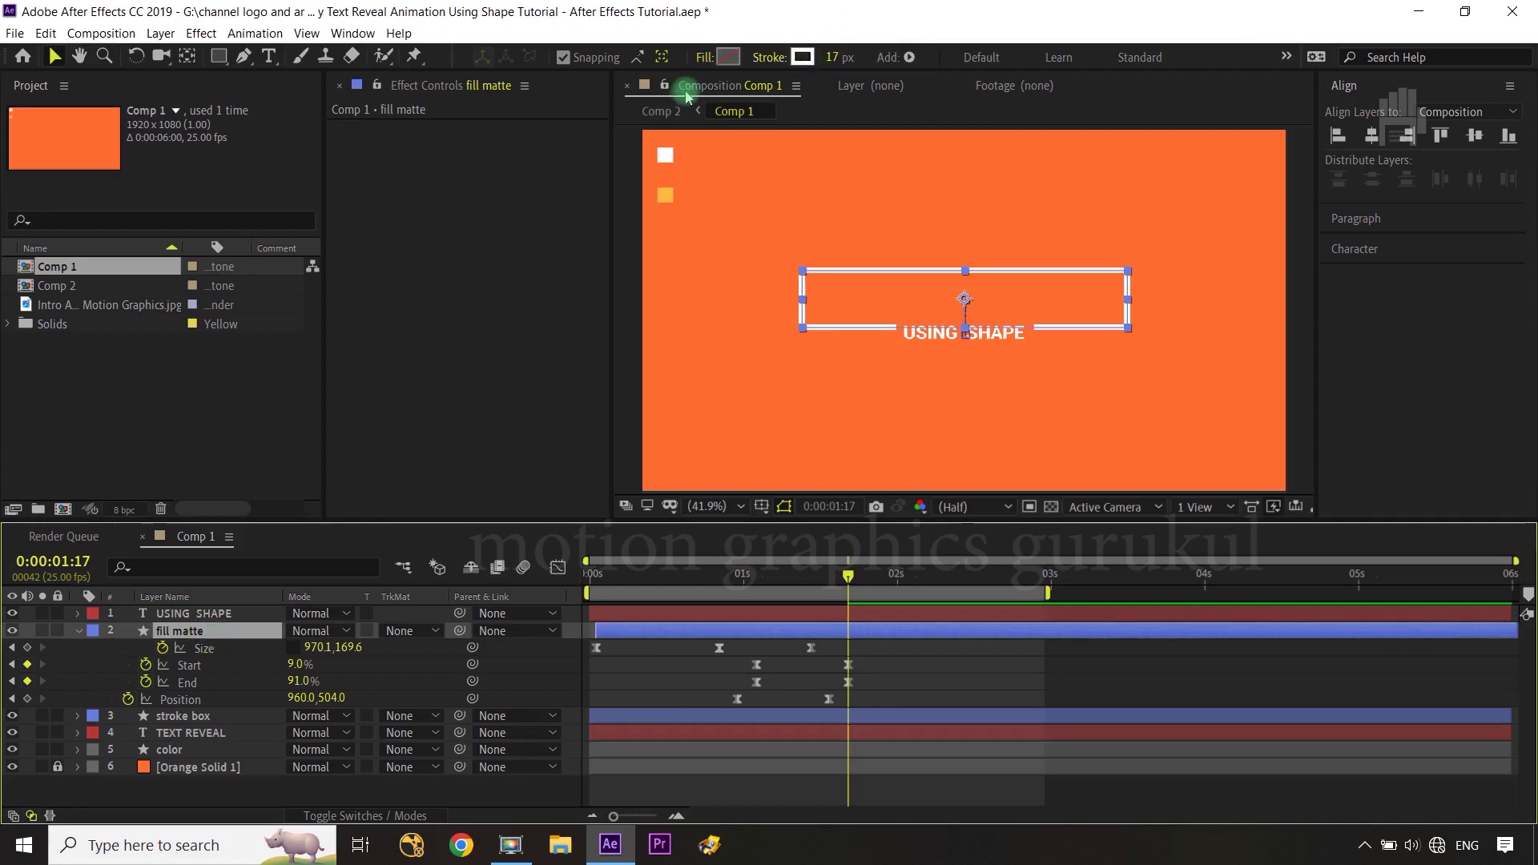
{"action": "left_click", "coordinate": [774, 58]}
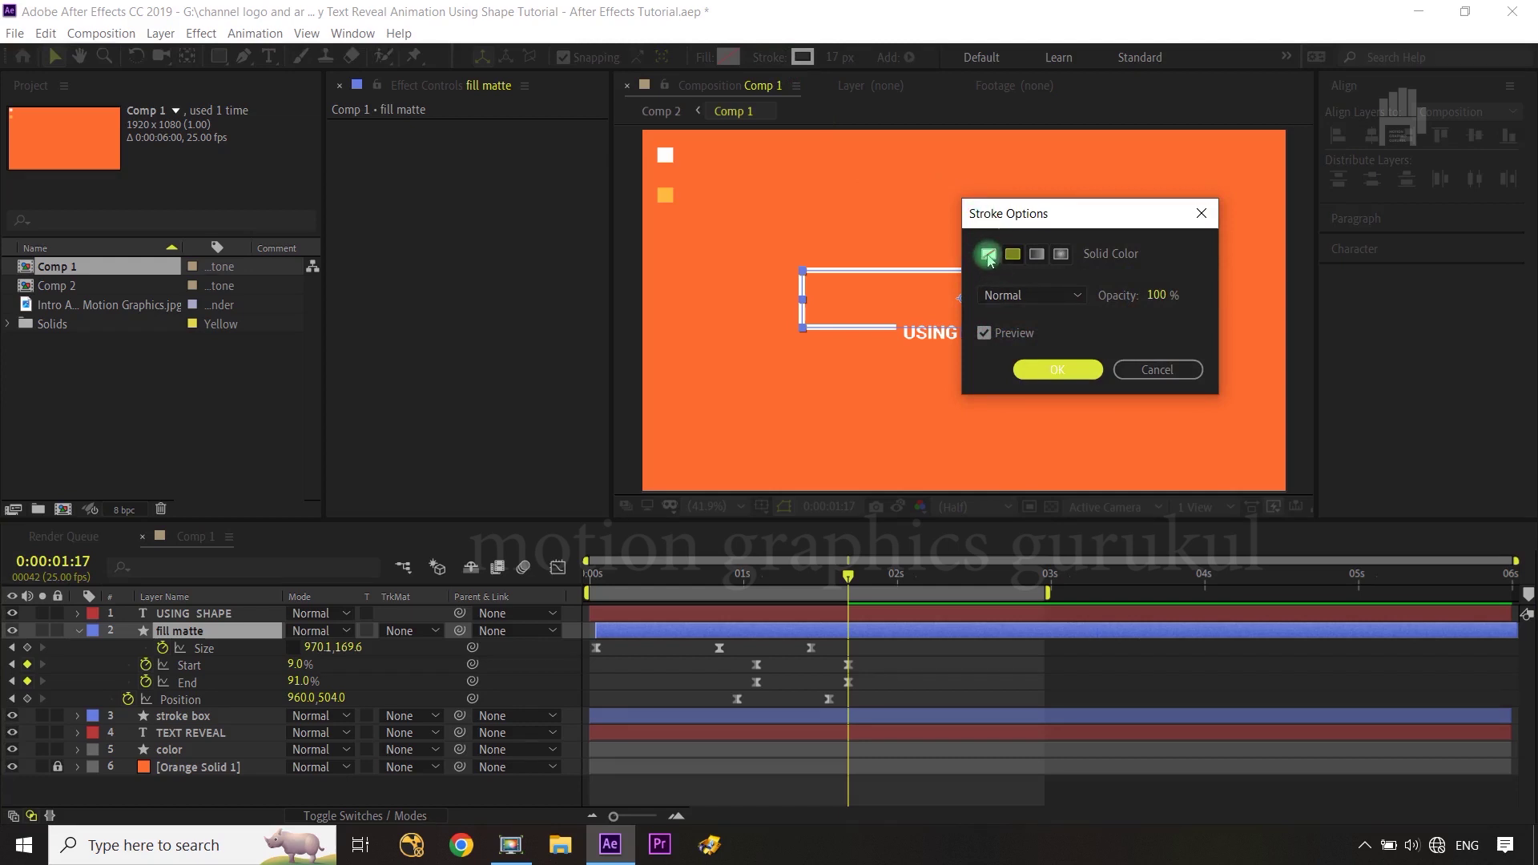
{"action": "left_click", "coordinate": [988, 255]}
{"action": "left_click", "coordinate": [1029, 371]}
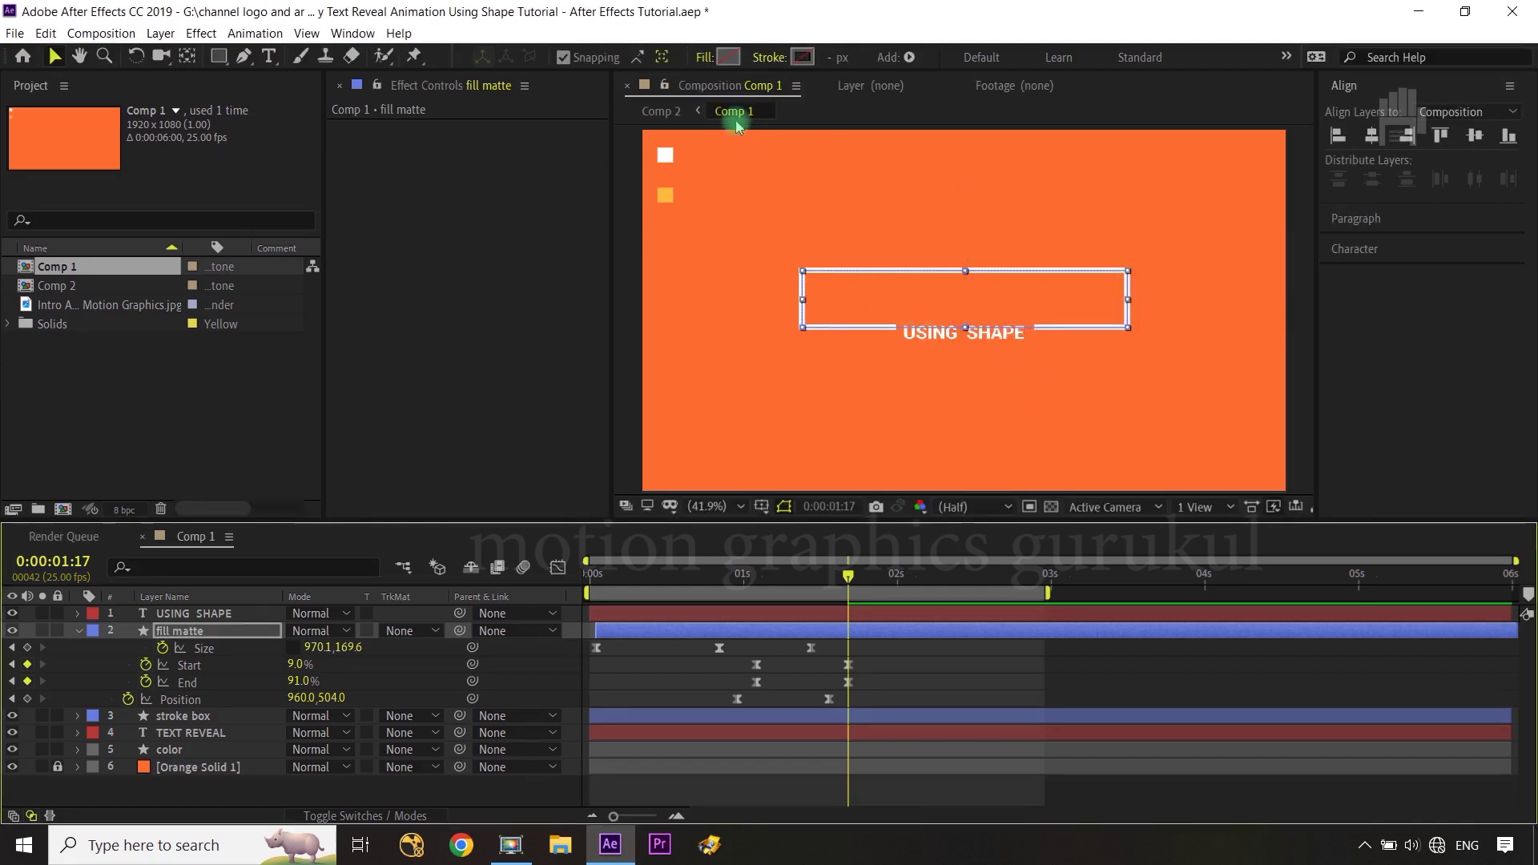
Step: Give the fill matte shape a solid white FFFFFF fill and hide the layer again
{"action": "left_click", "coordinate": [728, 56]}
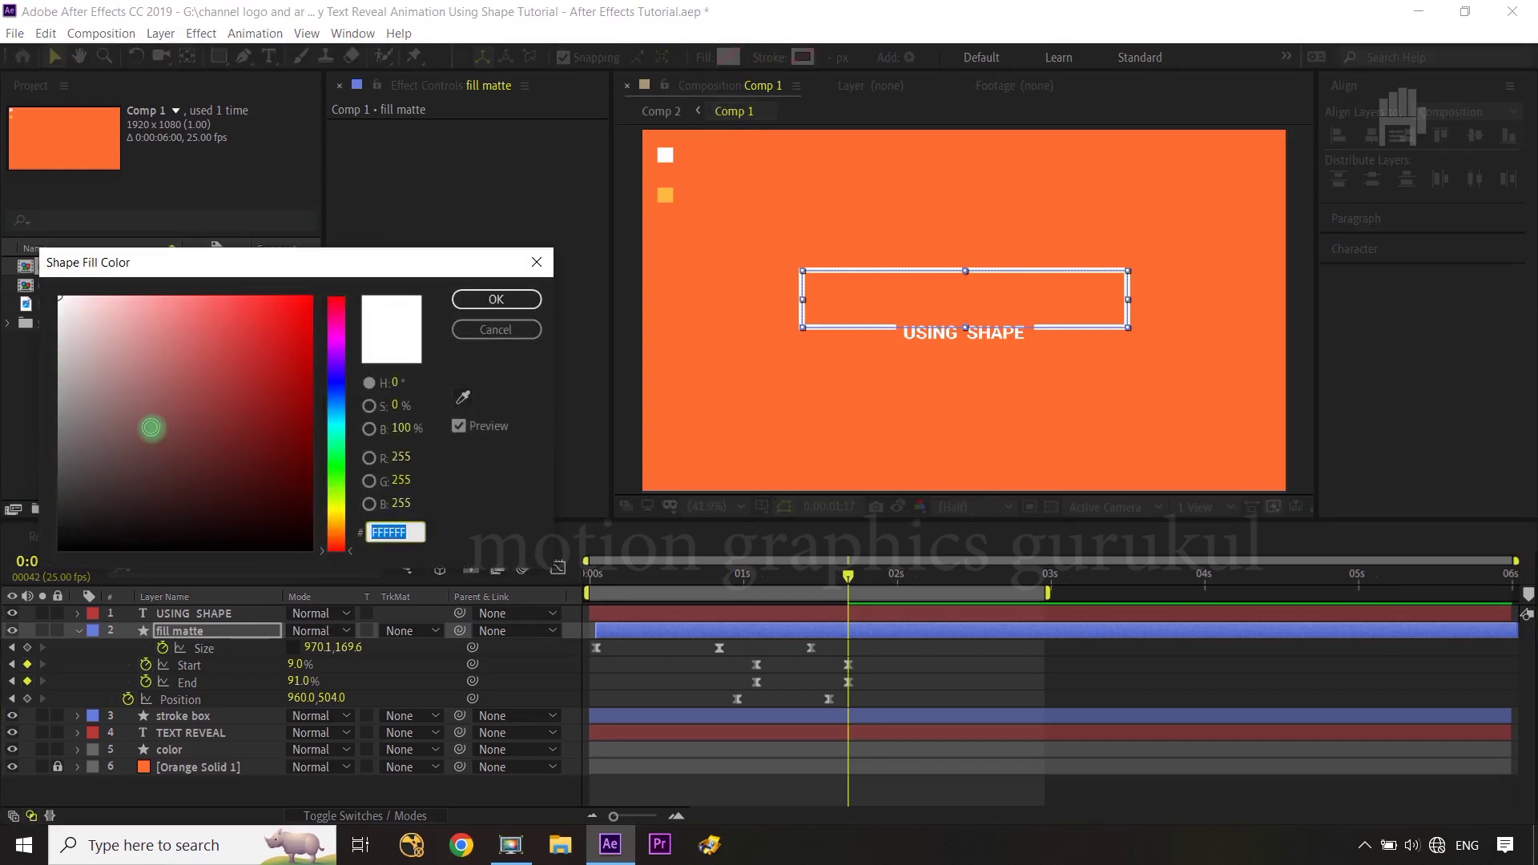
{"action": "left_click_drag", "start_coordinate": [152, 425], "coordinate": [1, 210]}
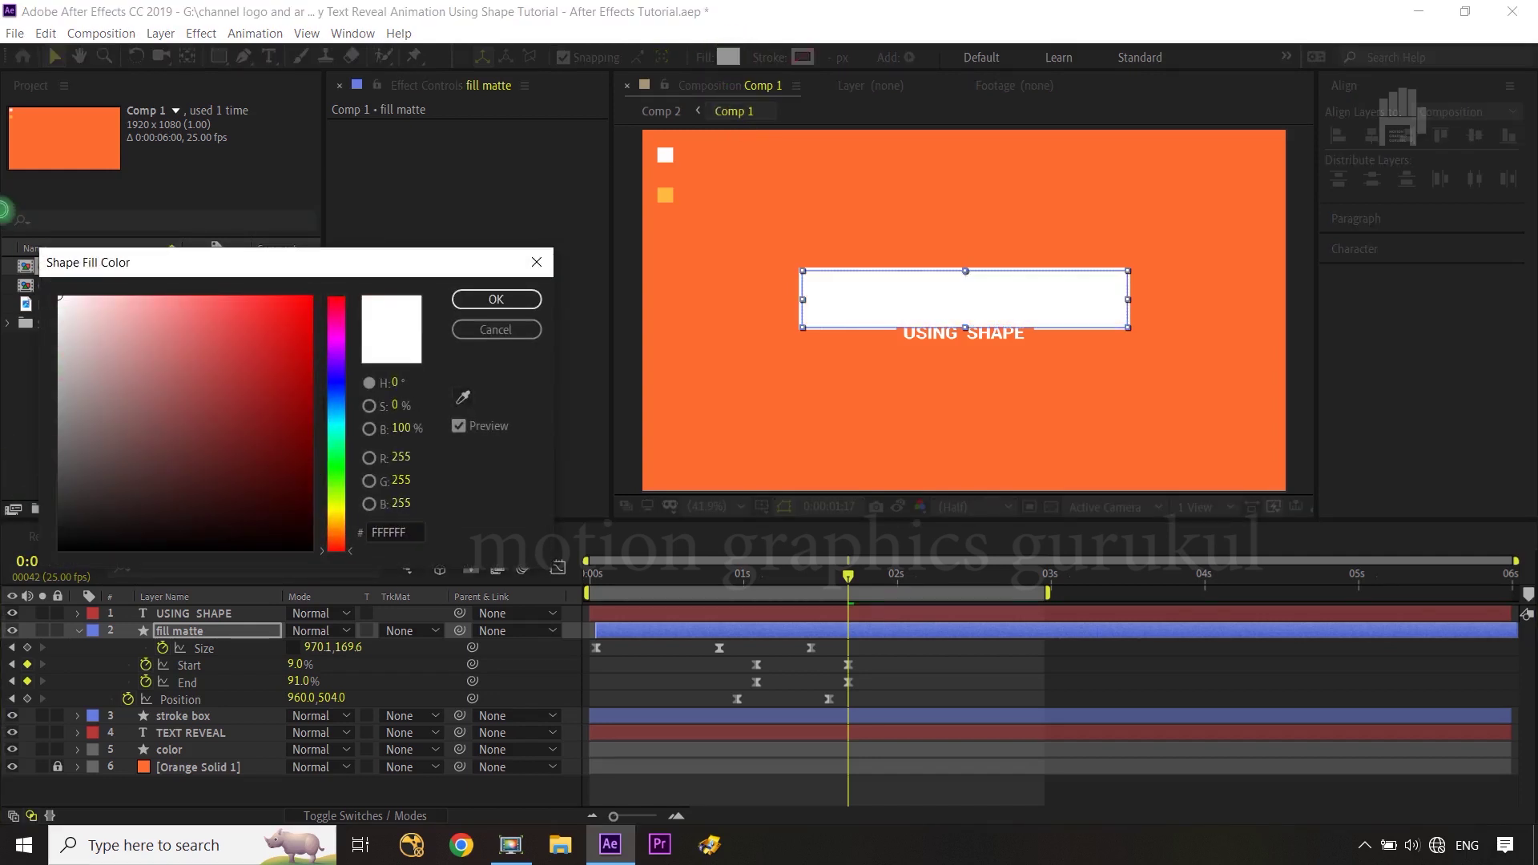
{"action": "left_click", "coordinate": [495, 298]}
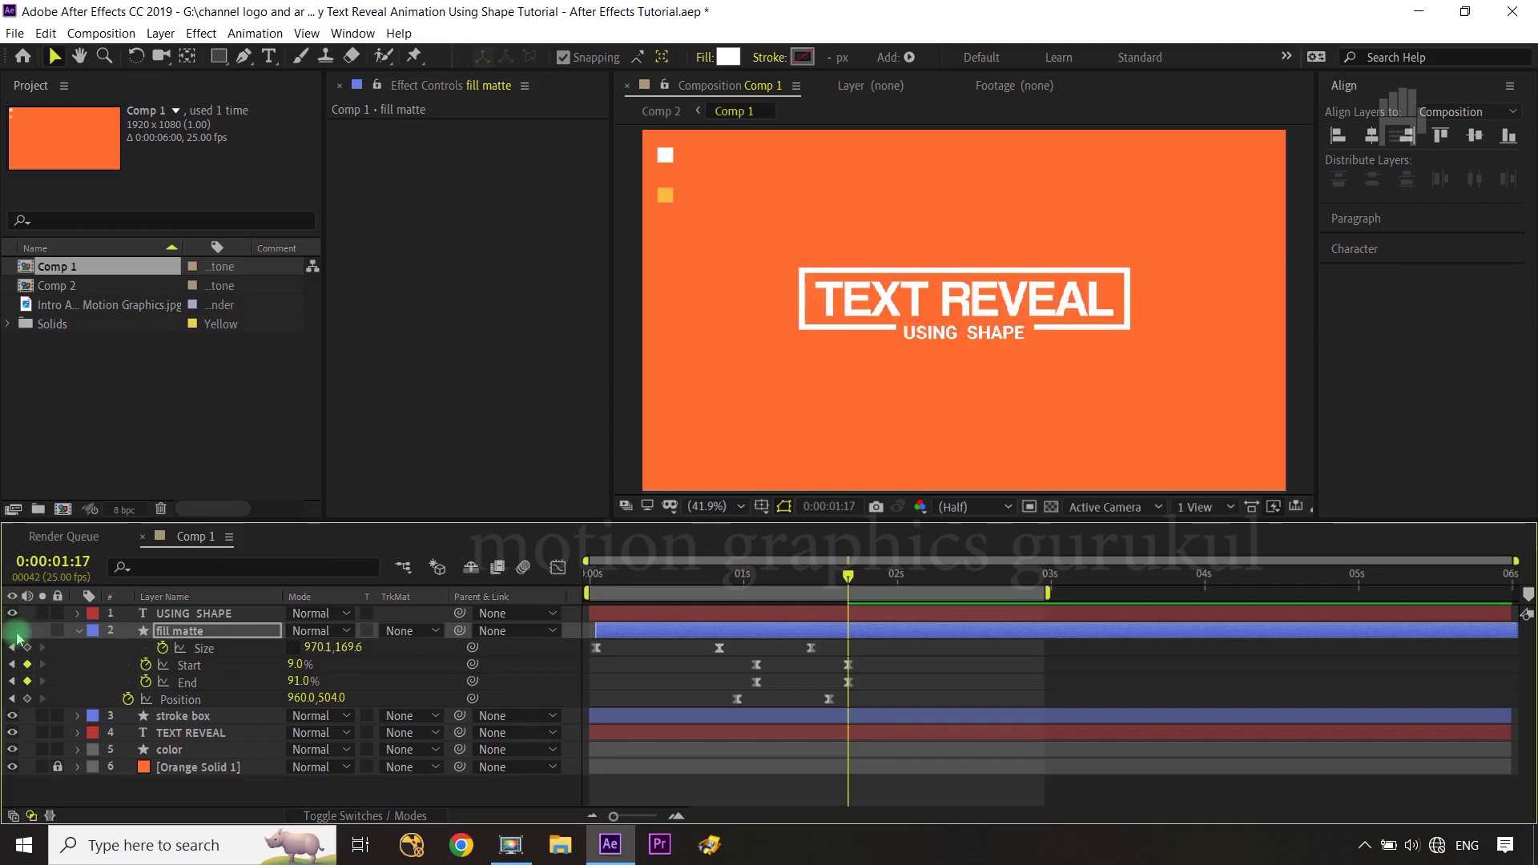
{"action": "left_click", "coordinate": [801, 635]}
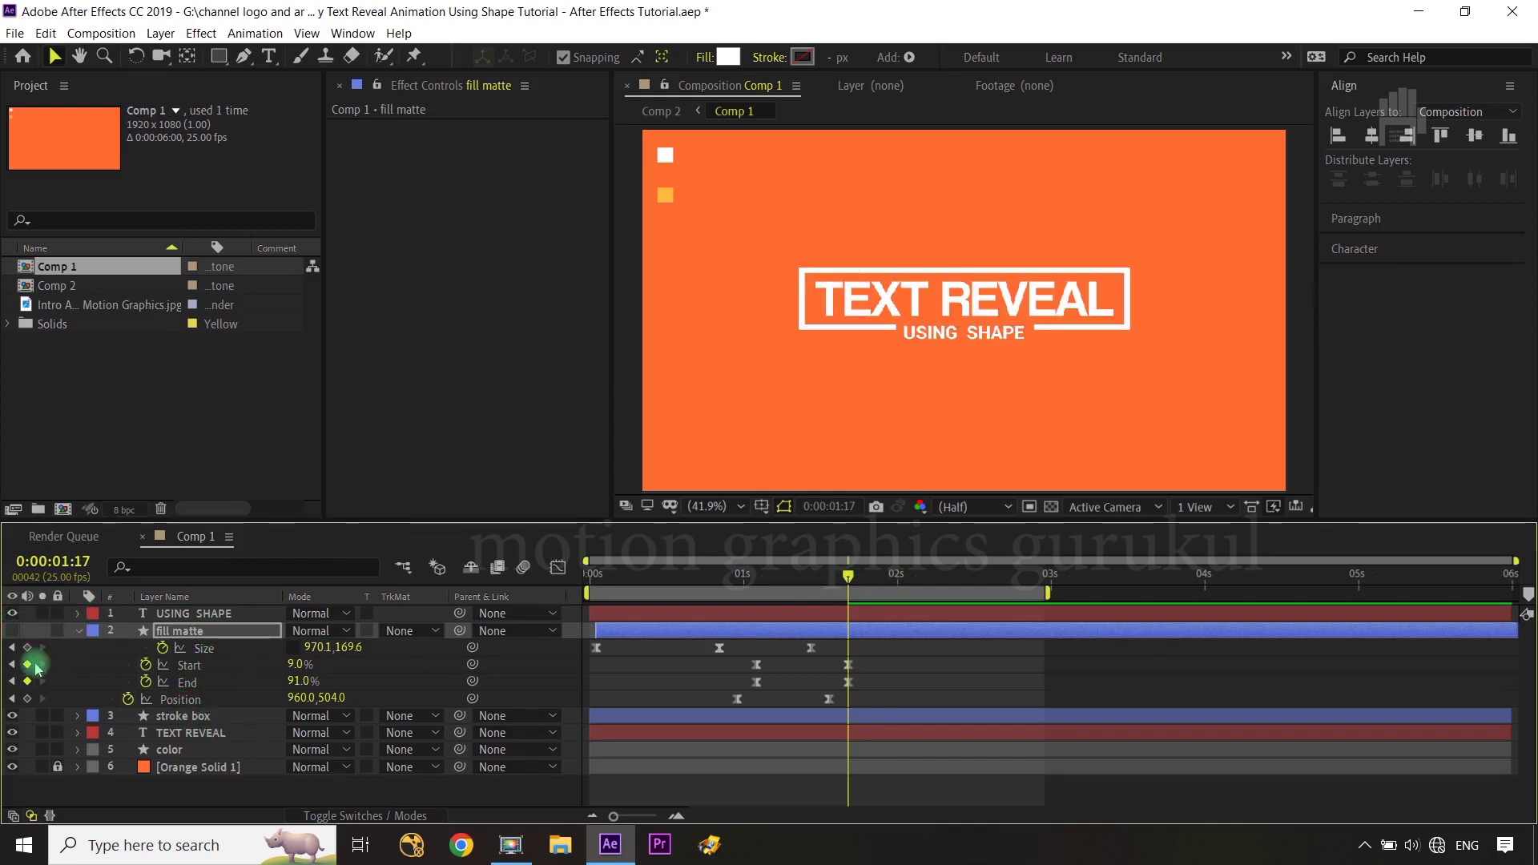
Step: Scrub through the matted TEXT REVEAL title, return to 0:00:00:00 and play the animation to review it
{"action": "left_click", "coordinate": [191, 734]}
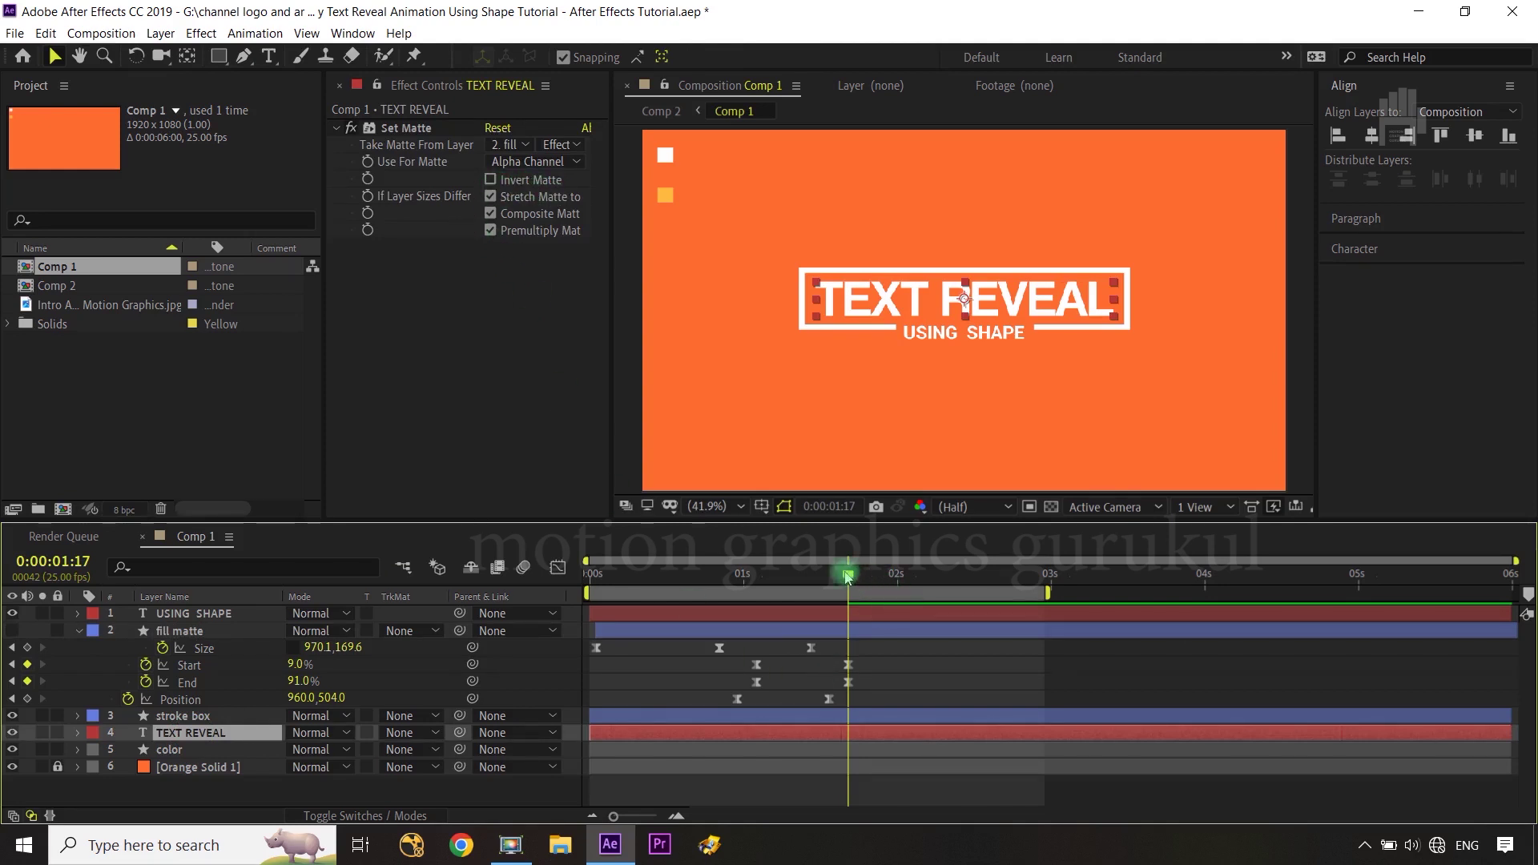
{"action": "mouse_move", "coordinate": [793, 578]}
{"action": "left_mouse_down"}
{"action": "mouse_move", "coordinate": [729, 577]}
{"action": "mouse_move", "coordinate": [779, 579]}
{"action": "left_mouse_up"}
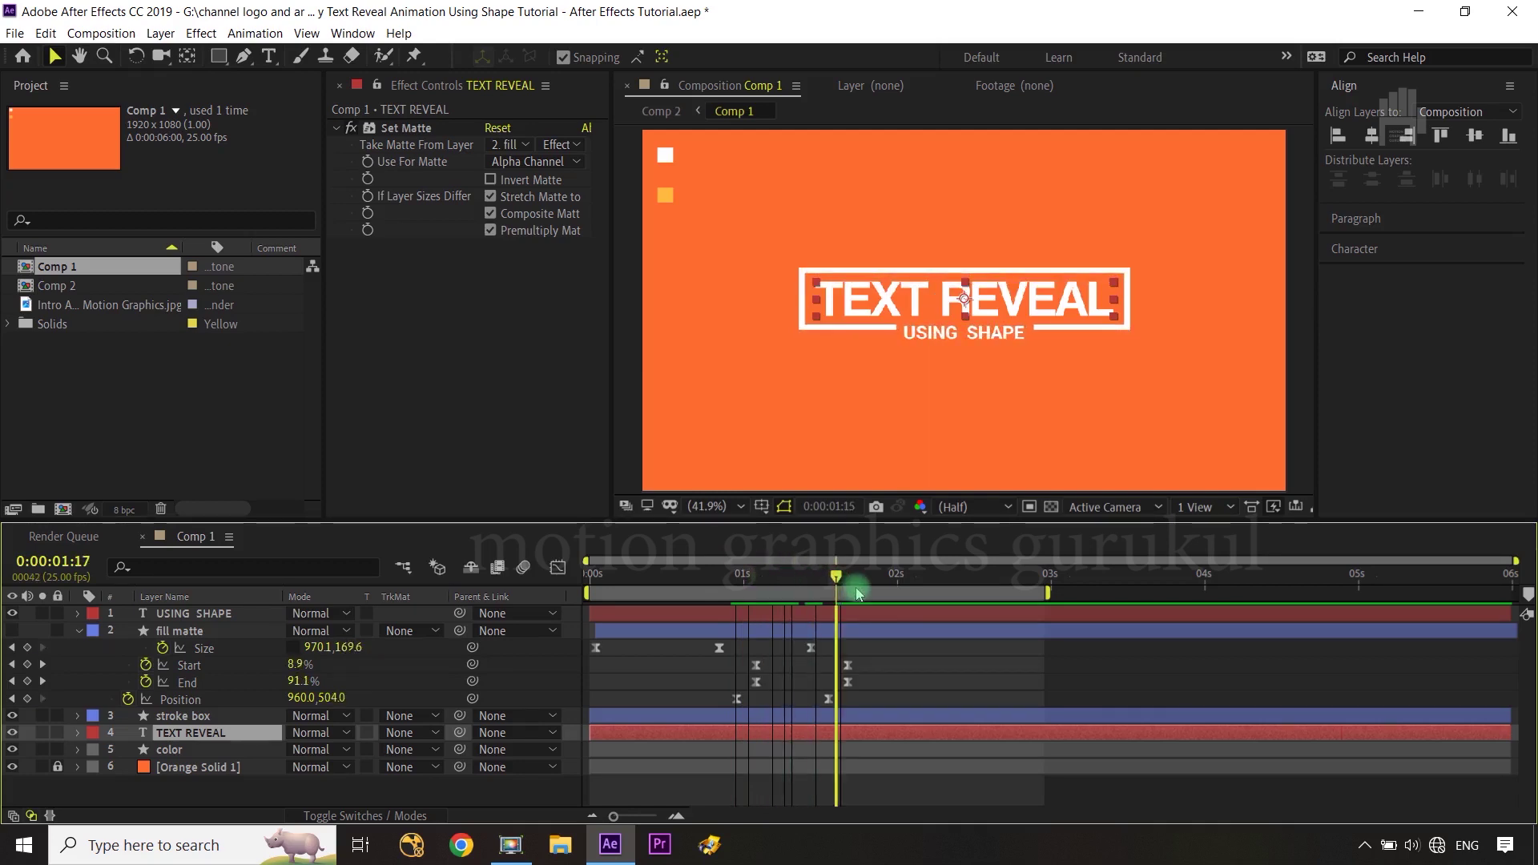
{"action": "left_click_drag", "start_coordinate": [689, 593], "coordinate": [559, 607]}
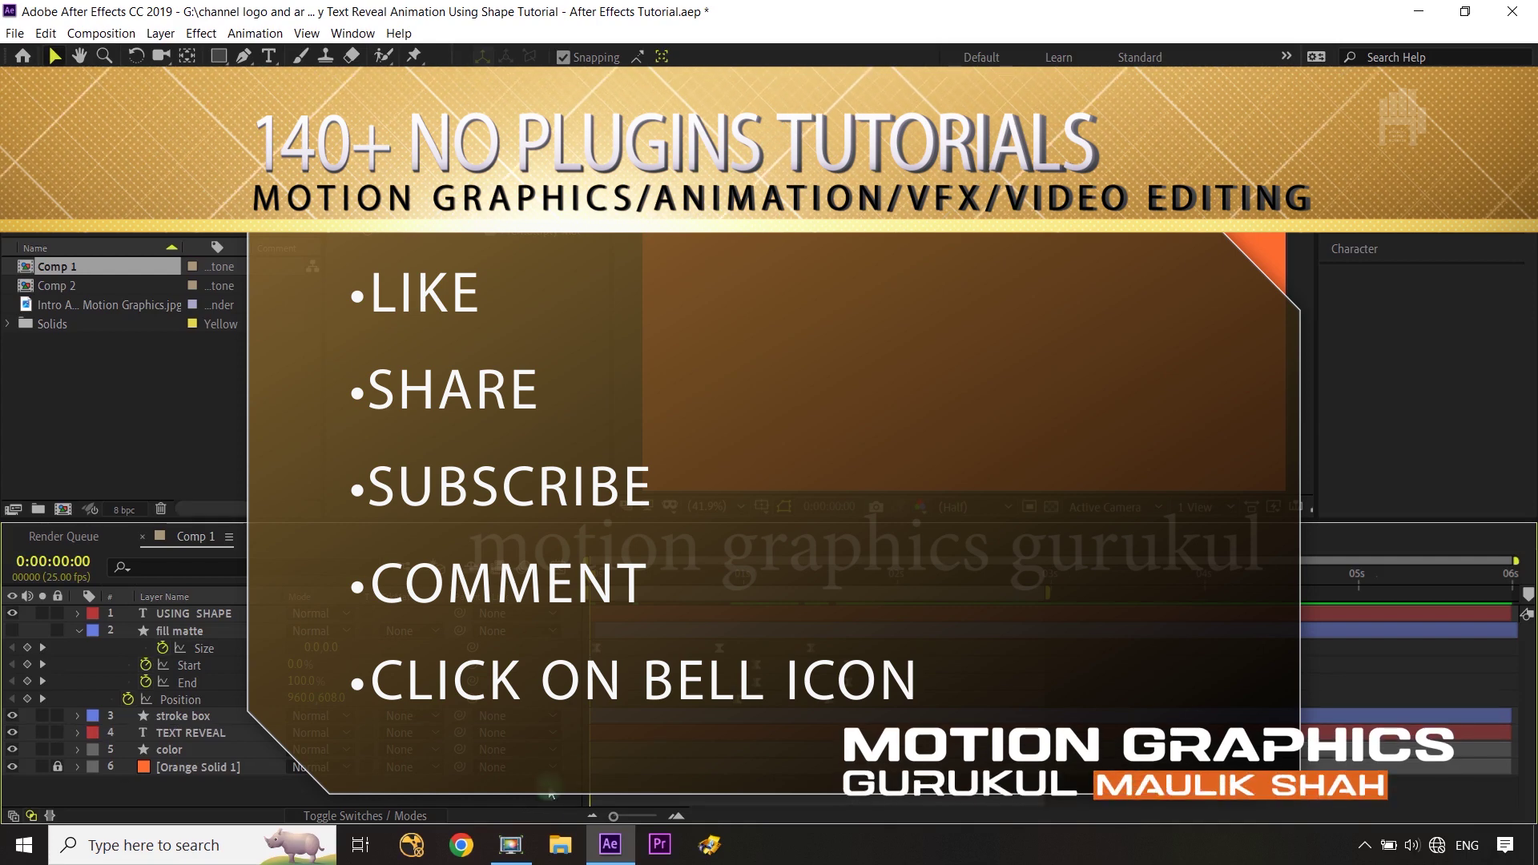
{"action": "key", "text": "space"}
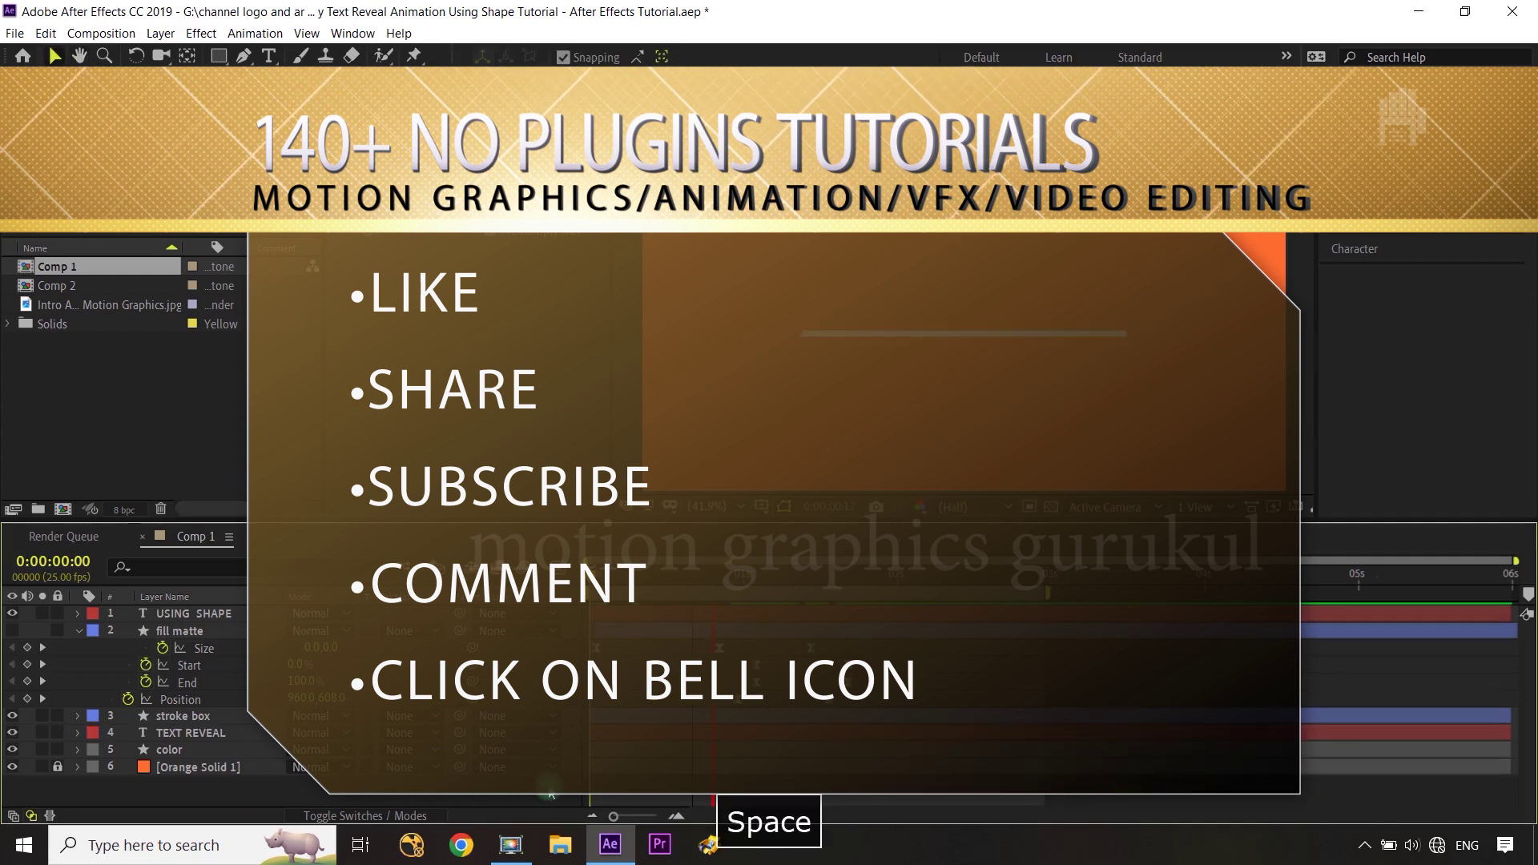